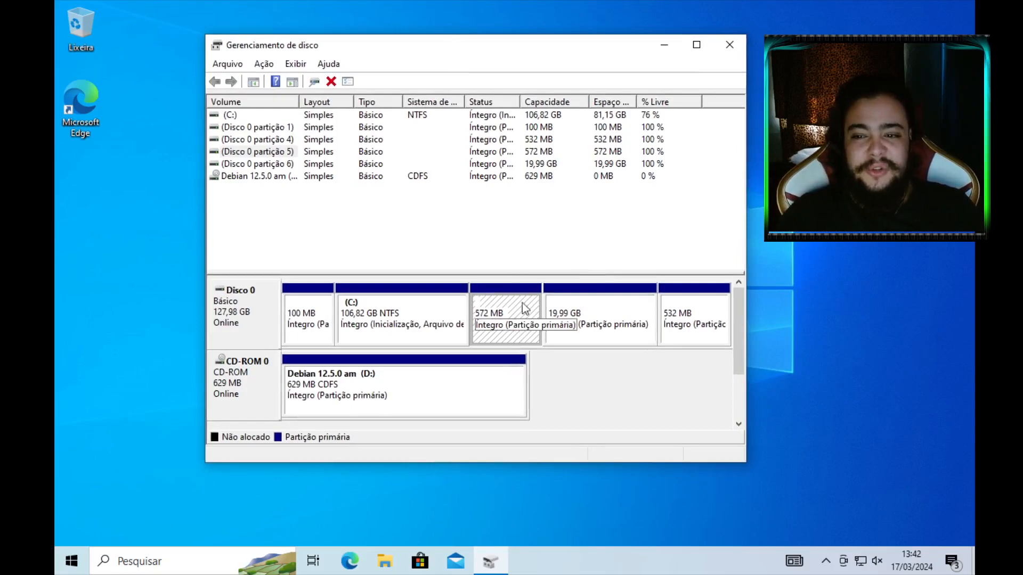
Delete the 572 MB partition on Disk 0 with Excluir volume and confirm
left_click(563, 319)
left_click(532, 315)
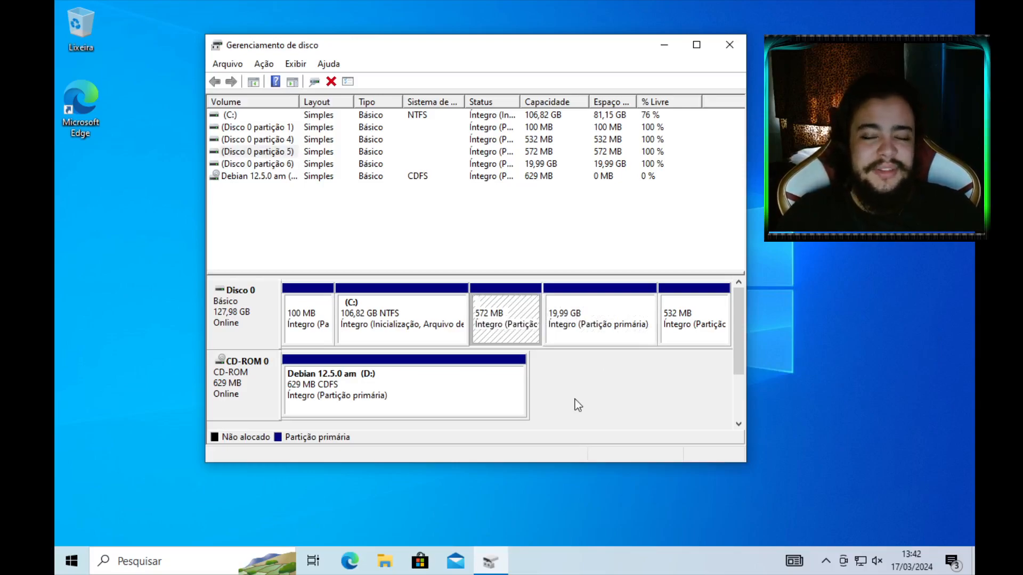
left_click(565, 320)
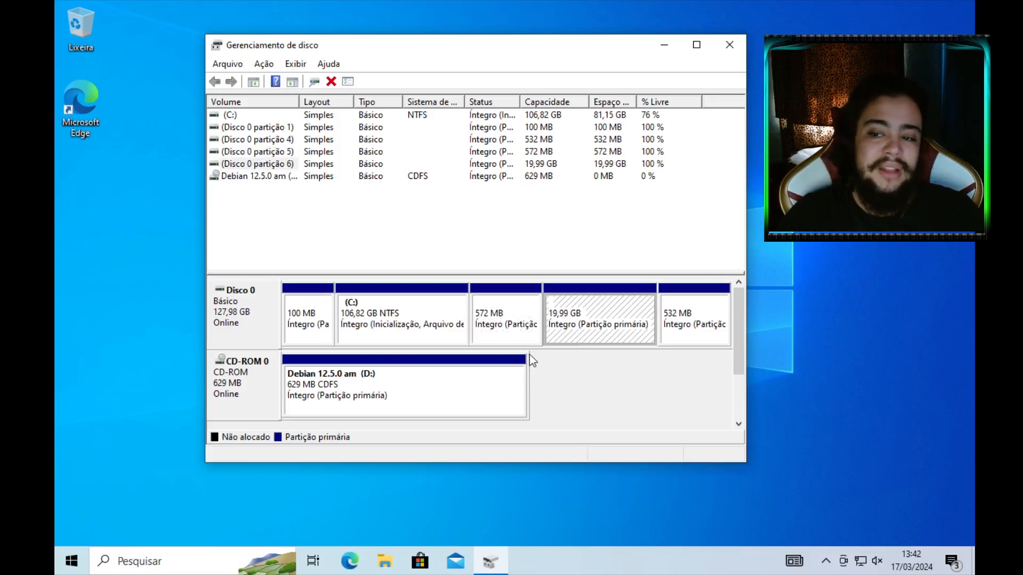
left_click(499, 316)
left_click(559, 335)
left_click(511, 309)
right_click(508, 306)
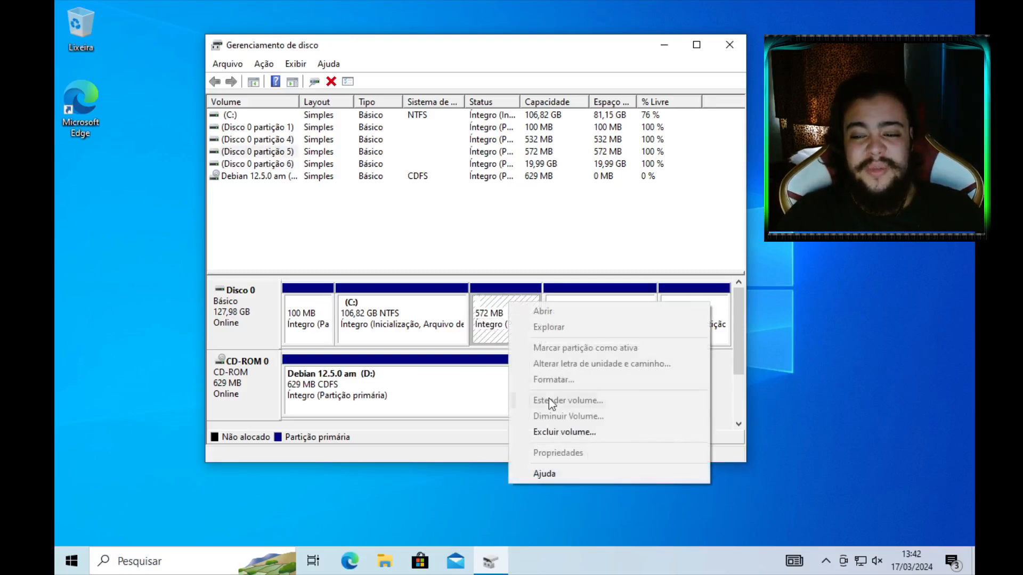
left_click(533, 431)
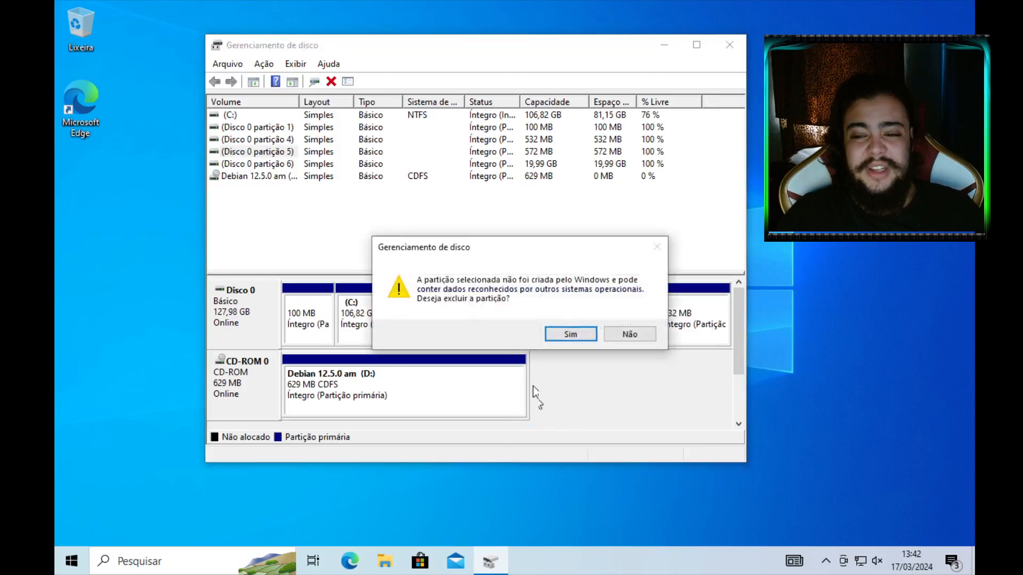
left_click(569, 334)
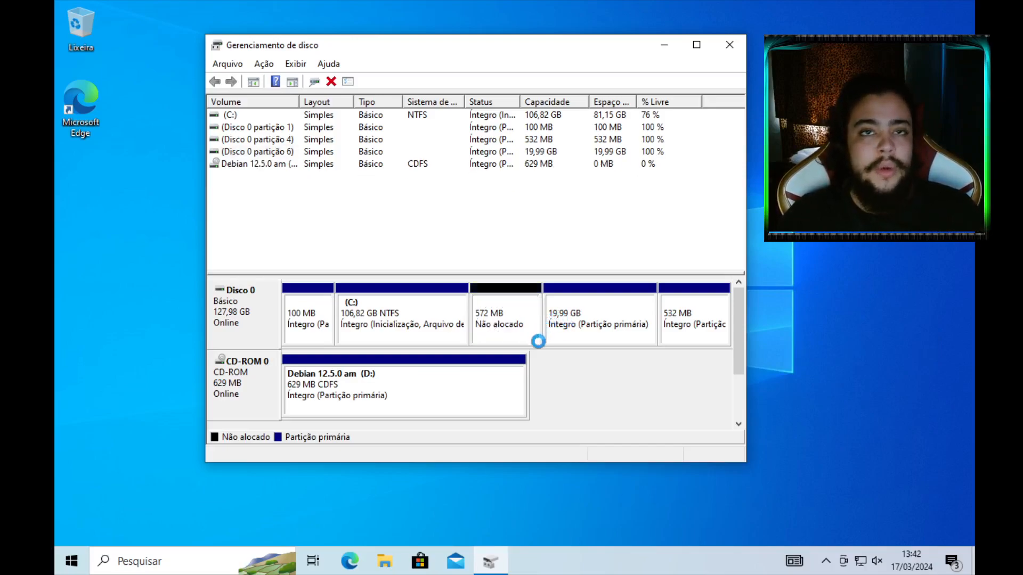
Delete the 19,99 GB partition the same way, confirming with Sim
right_click(566, 314)
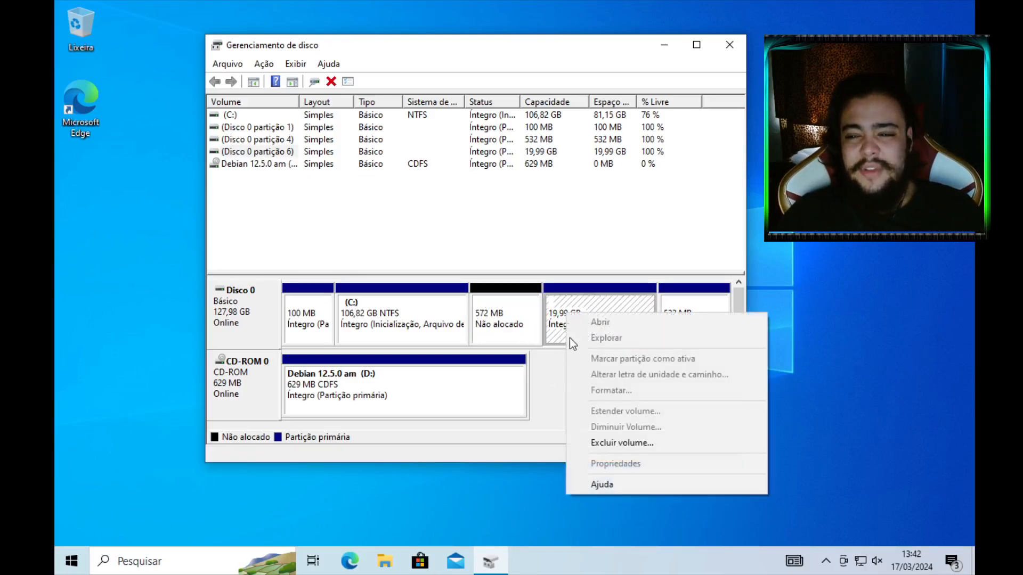
left_click(596, 436)
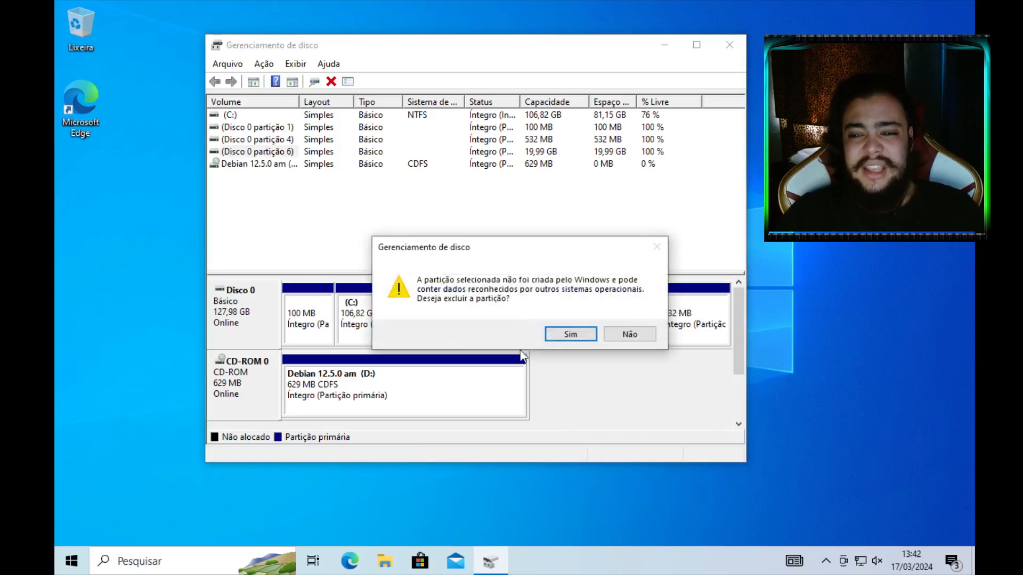
left_click(580, 333)
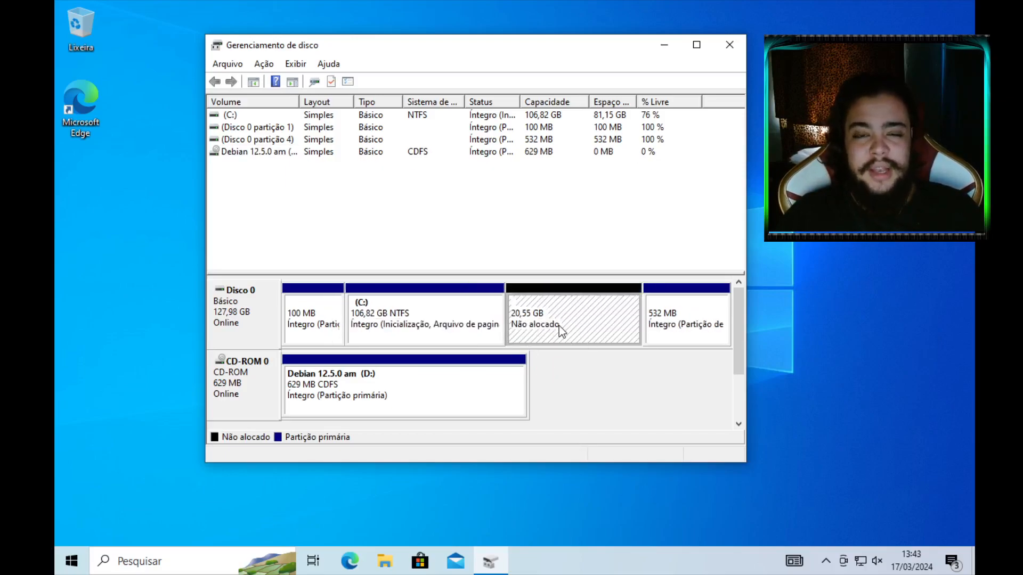
Close Disk Management, leave fullscreen and force off the Windows VM
left_click(725, 47)
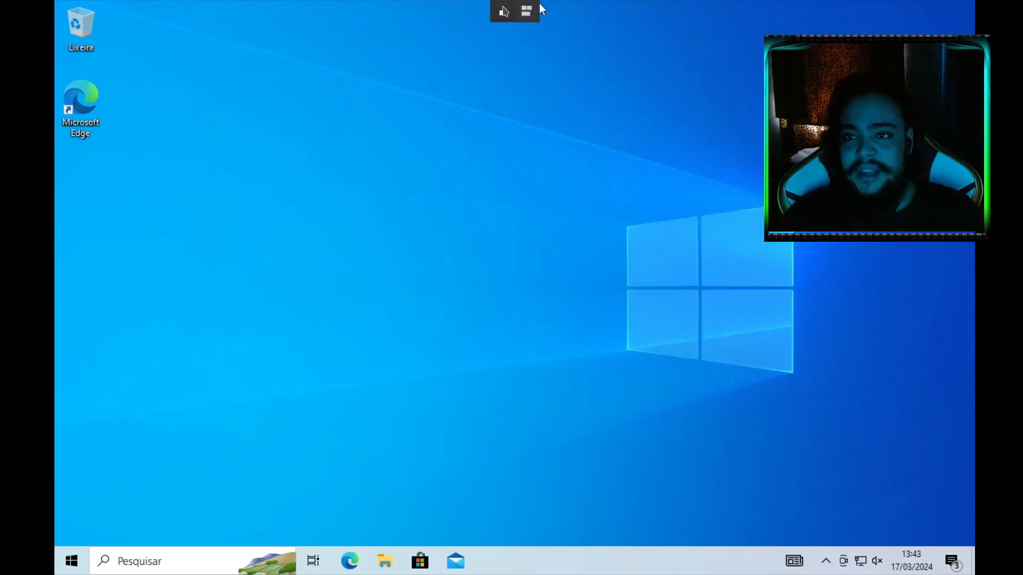
left_click(535, 8)
left_click(139, 36)
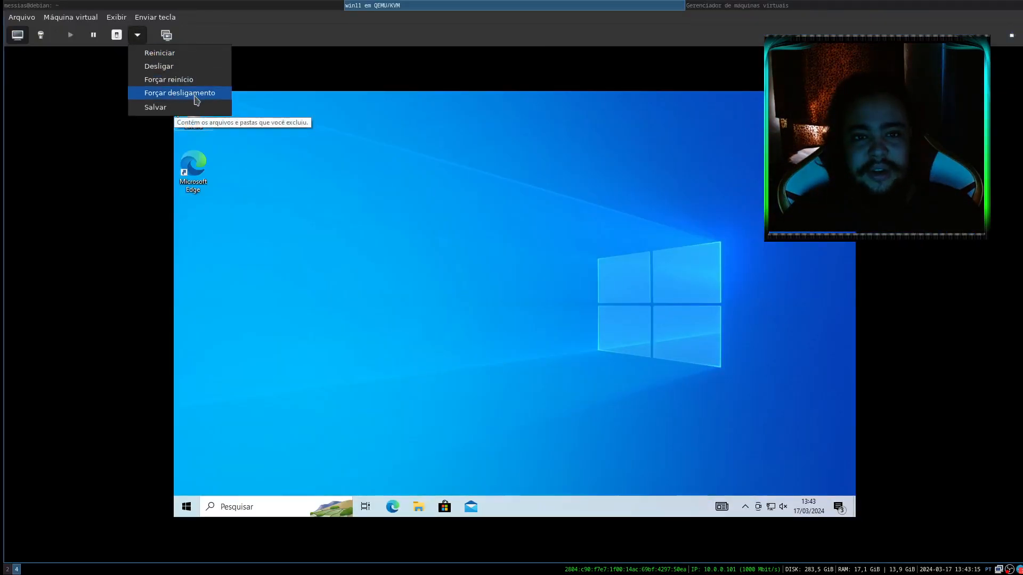
left_click(159, 92)
Make the CD-ROM the only boot device instead of the SATA disk, apply, and start the VM
left_click(41, 35)
left_click(145, 155)
left_click(147, 143)
left_click(145, 142)
left_click(990, 546)
left_click(17, 35)
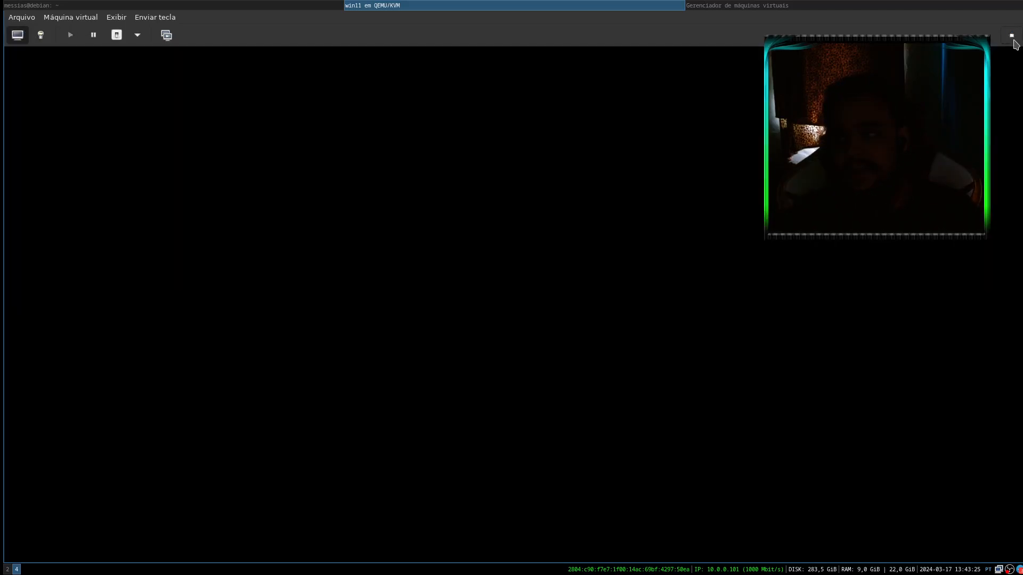
left_click(1011, 36)
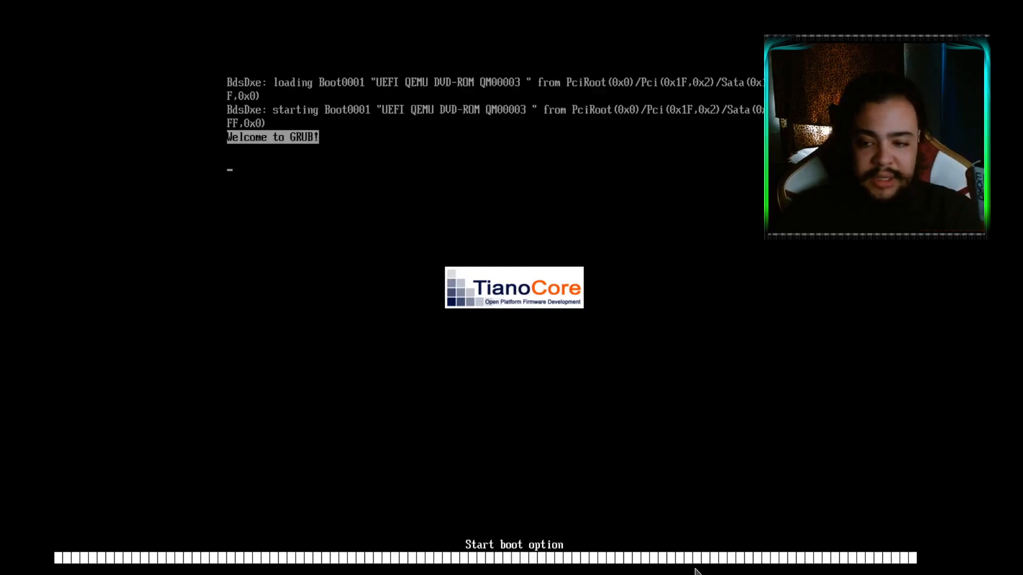
Start the text-mode Install entry from the installer boot menu
key("Down")
key("Down")
key("Down")
key("Down")
key("Up")
key("Up")
key("Up")
key("Up")
key("Down")
key("Down")
key("Down")
key("Down")
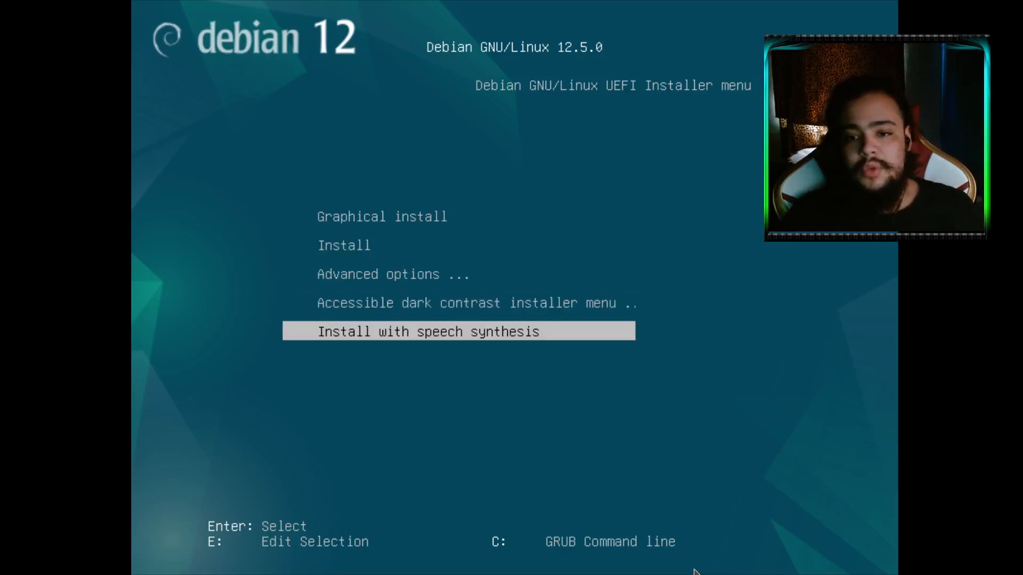
key("Up")
key("Up")
key("Up")
key("Up")
key("Down")
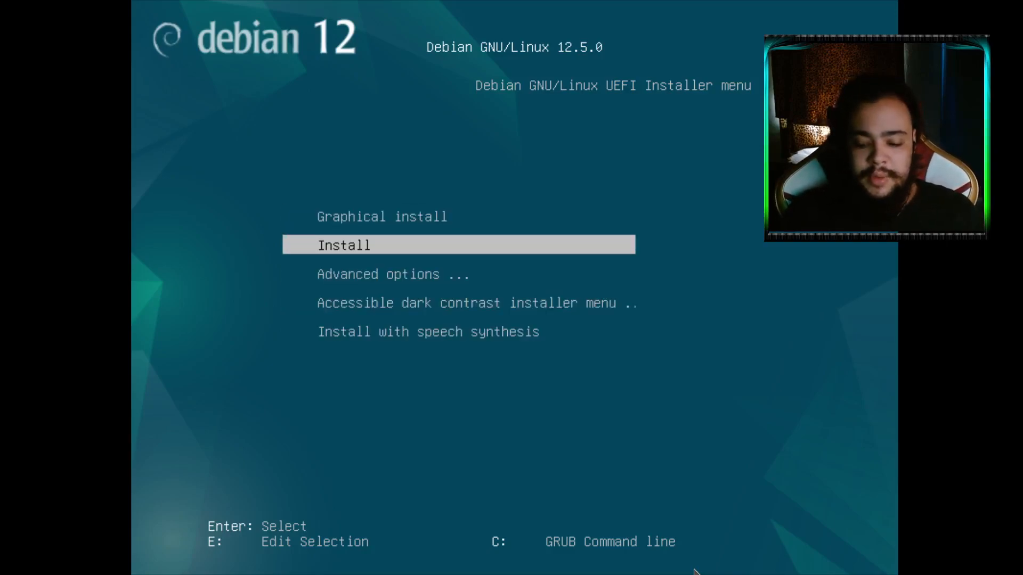
key("Return")
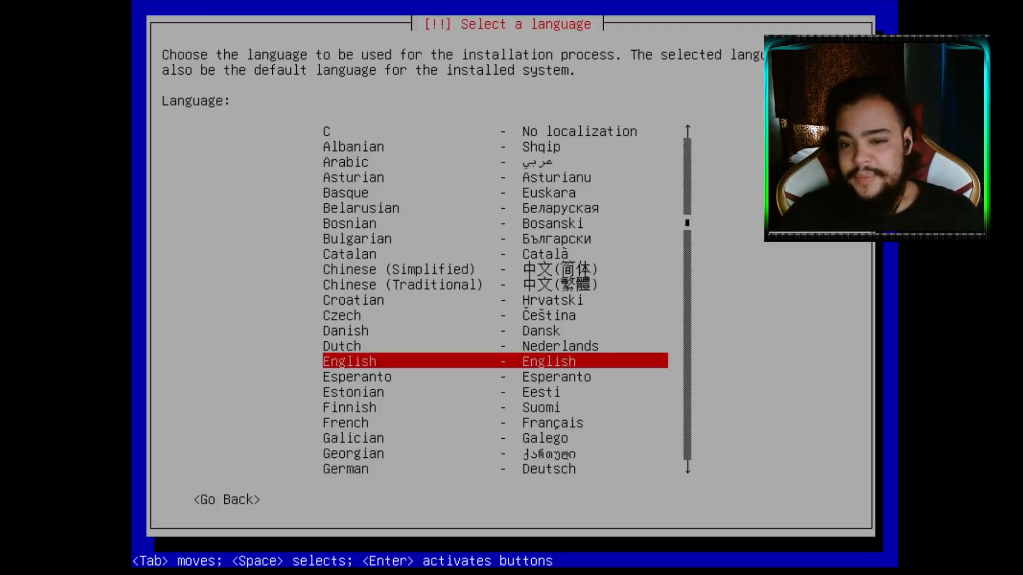
Choose English as the install language and United States as the location
key("Up")
key("Up")
key("Down")
key("Down")
key("Down")
key("Up")
key("Return")
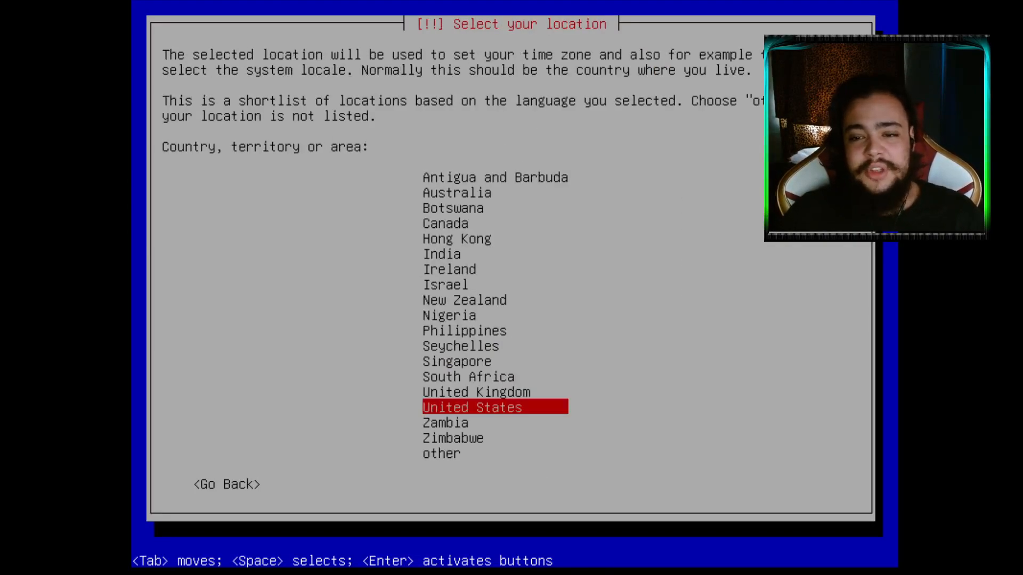
key("Down")
key("Up")
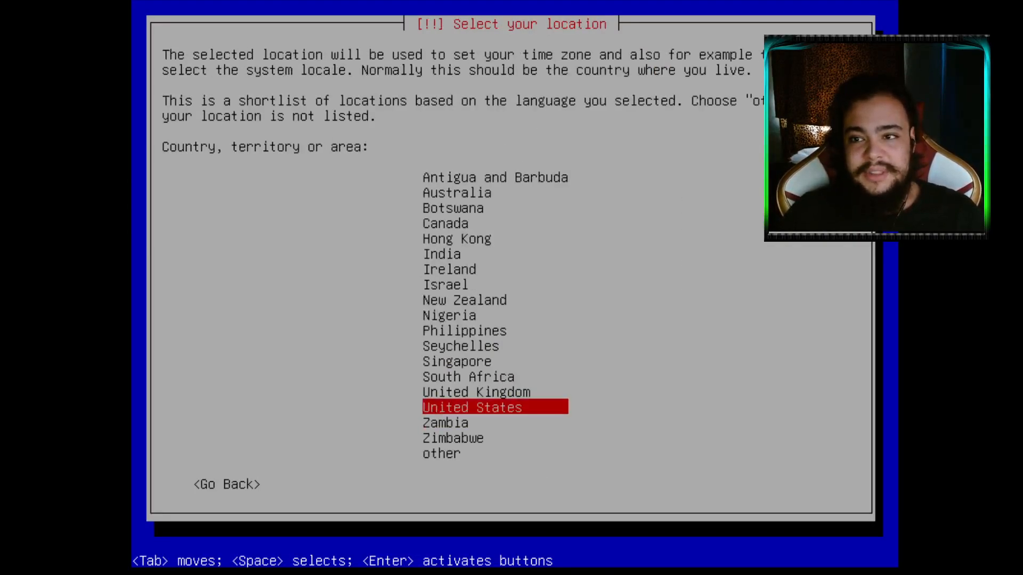
key("Return")
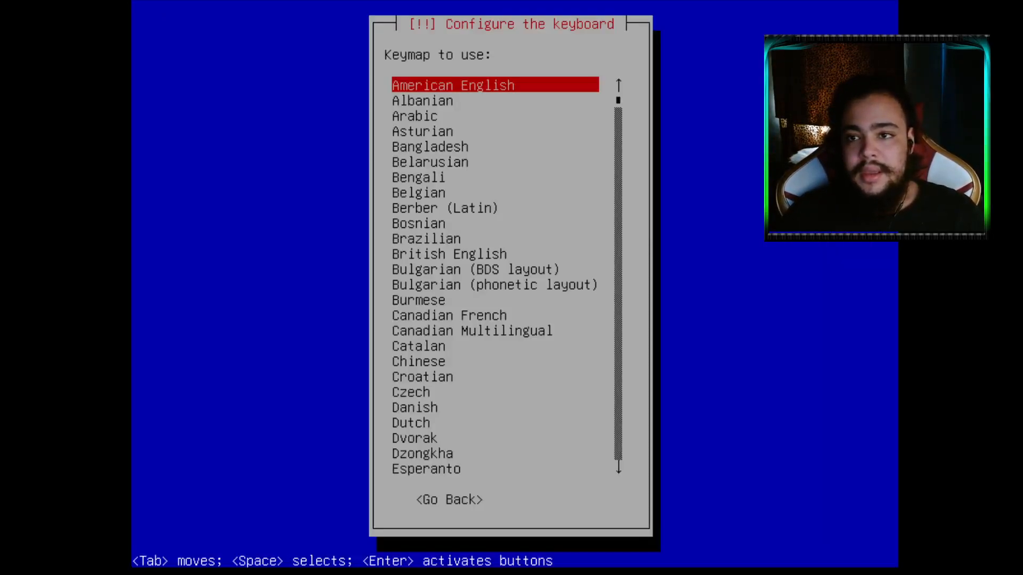
Select the Brazilian keyboard layout
key("Down")
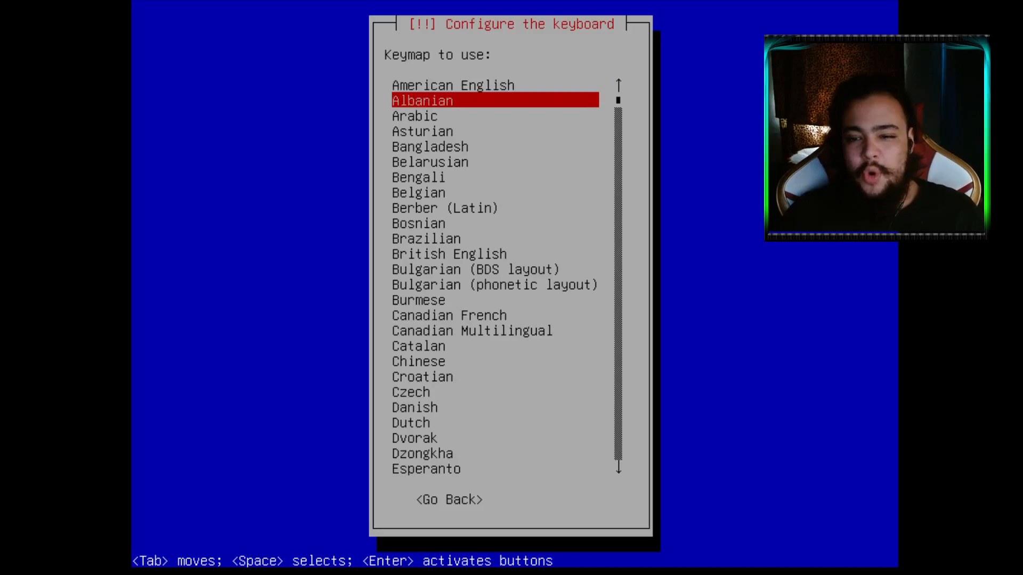
key("Down")
key("Down")
key("Down")
key("Down")
key("Down")
key("Down")
key("Down")
key("Down")
key("Down")
key("Down")
key("Down")
key("Down")
key("Down")
key("Down")
key("Down")
key("Up")
key("Up")
key("Up")
key("Up")
key("Up")
key("Up")
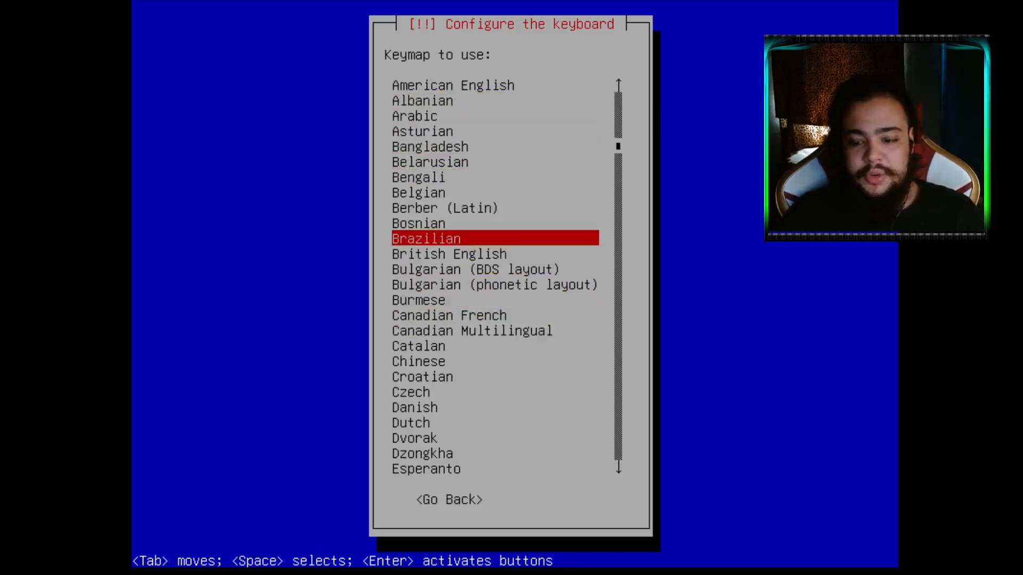
key("Return")
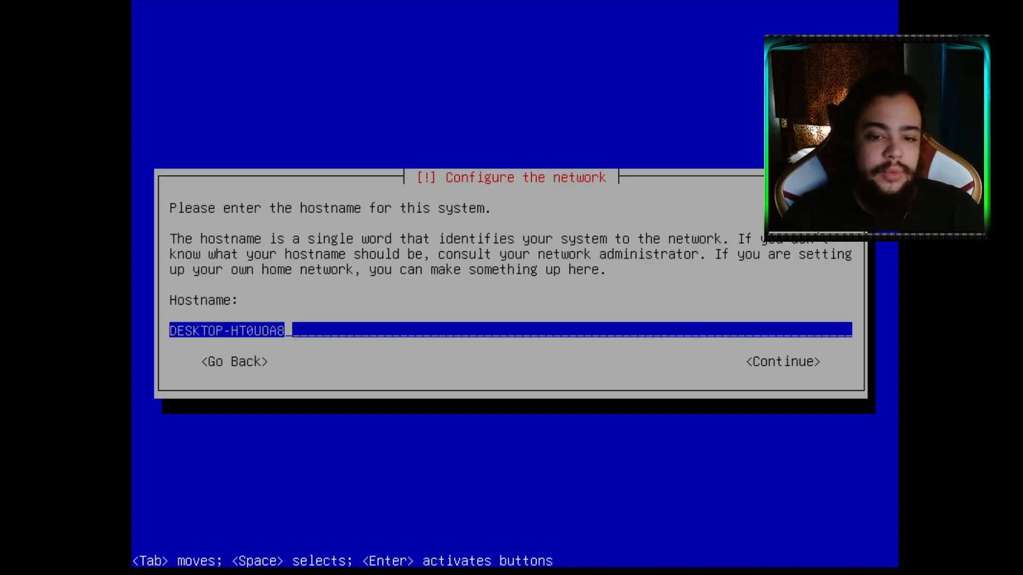
Set the hostname to debiansec and leave the domain name empty
key("BackSpace")
key("BackSpace")
key("BackSpace")
key("BackSpace")
key("BackSpace")
key("BackSpace")
key("BackSpace")
key("BackSpace")
key("BackSpace")
key("BackSpace")
key("BackSpace")
key("BackSpace")
key("BackSpace")
key("BackSpace")
key("BackSpace")
type("debiansec")
key("Return")
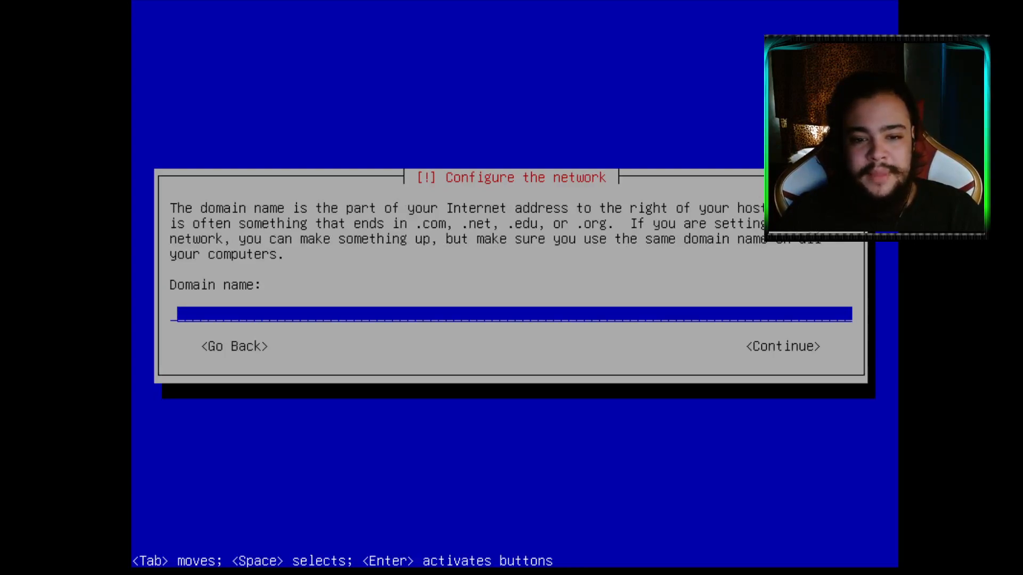
key("Return")
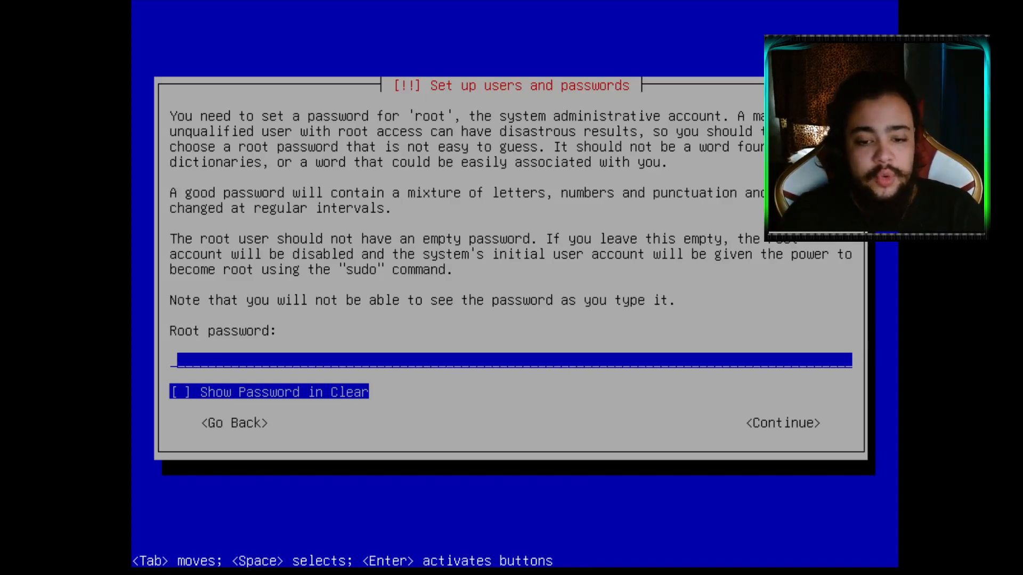
Set the root password and enter it again to verify
type("***")
key("space")
key("space")
key("space")
key("space")
key("space")
key("space")
key("space")
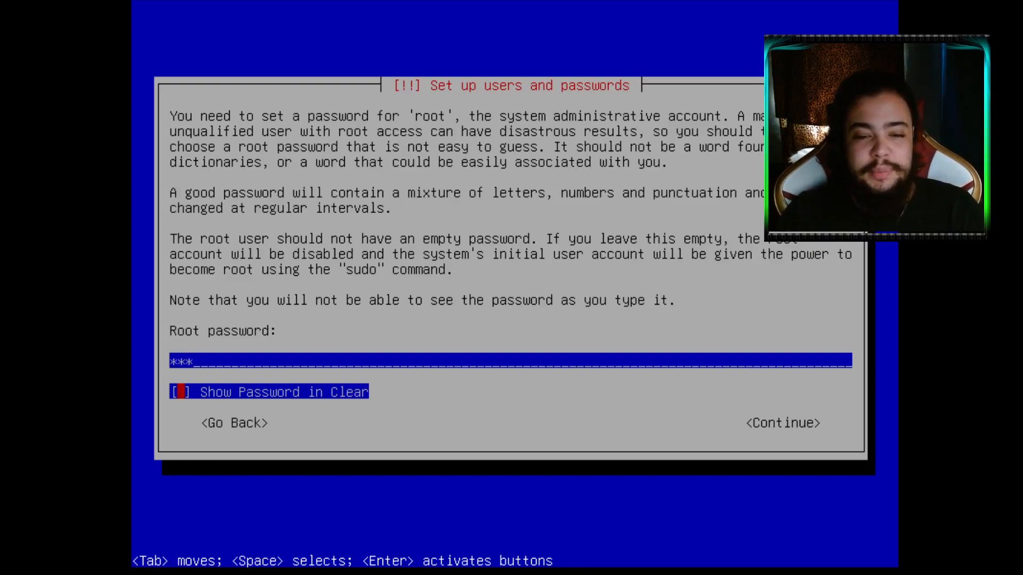
key("space")
key("space")
key("space")
key("space")
key("space")
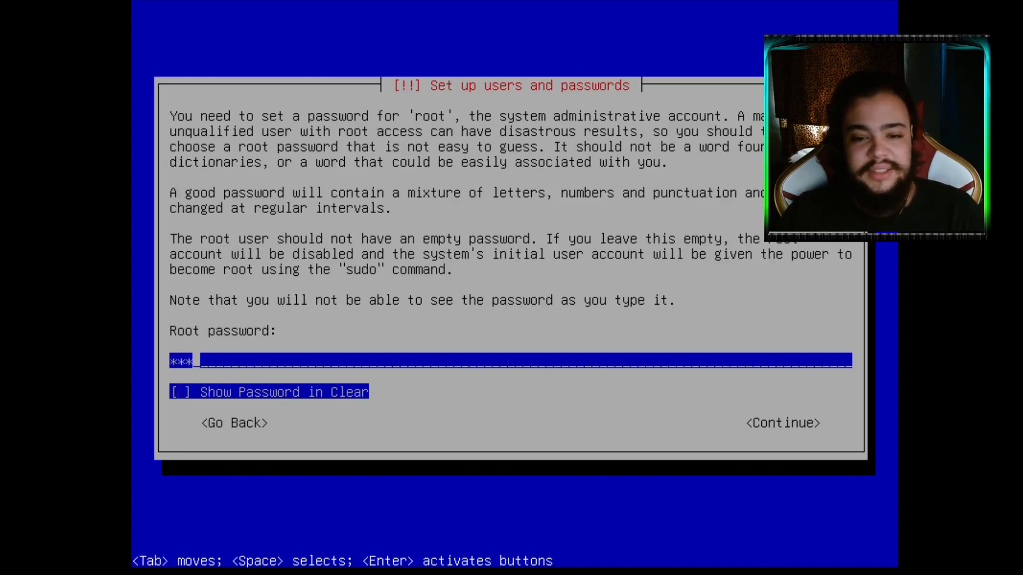
key("Return")
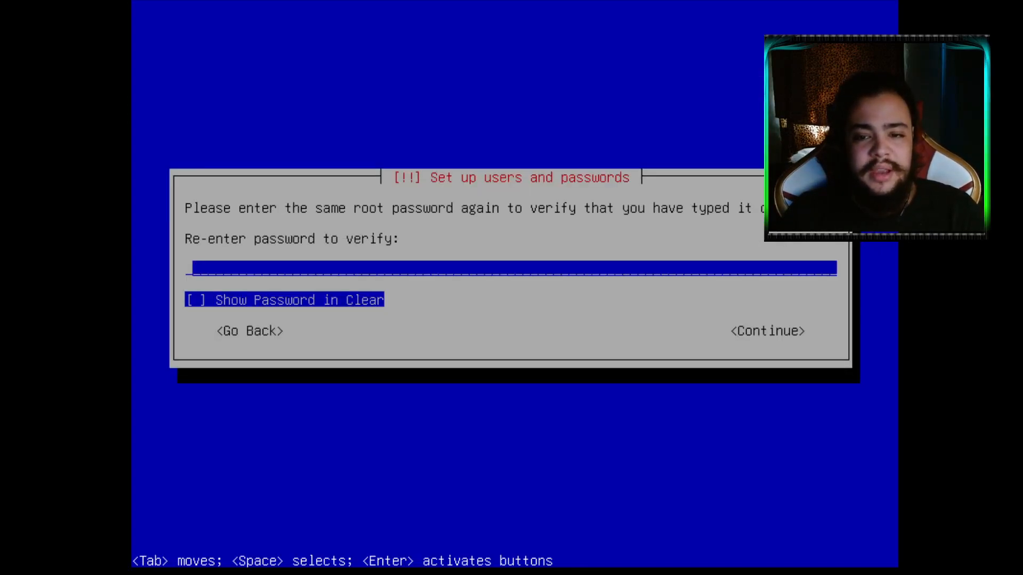
type("123")
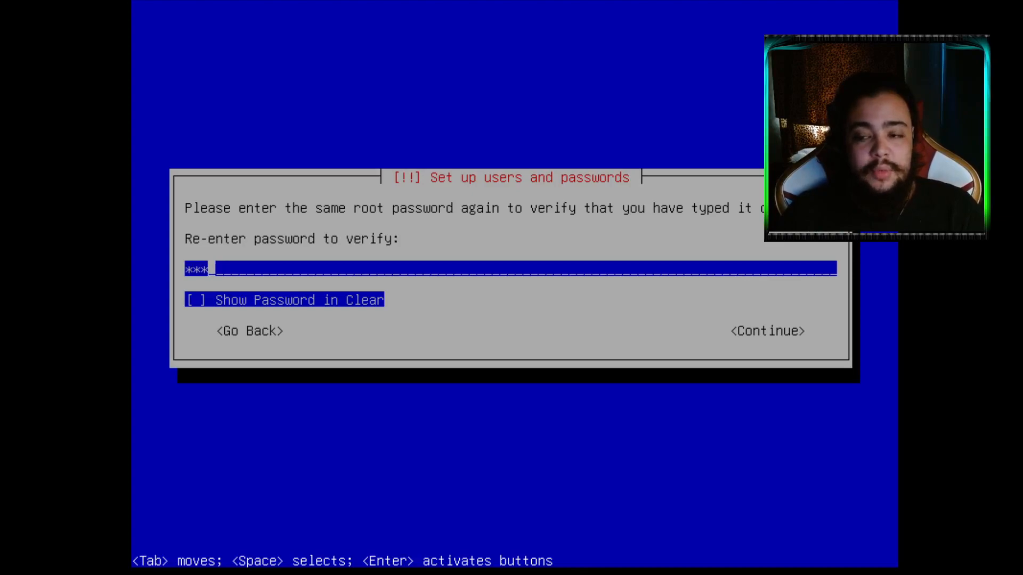
key("Return")
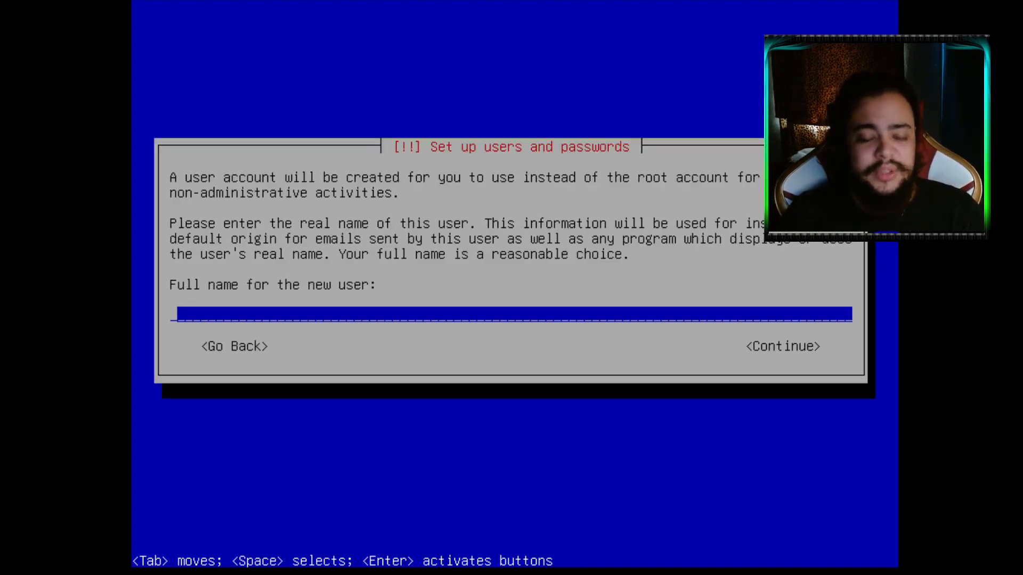
Enter the new user's full name and accept the suggested username
type("debian")
key("BackSpace")
key("BackSpace")
key("BackSpace")
key("BackSpace")
key("BackSpace")
key("BackSpace")
type("mas")
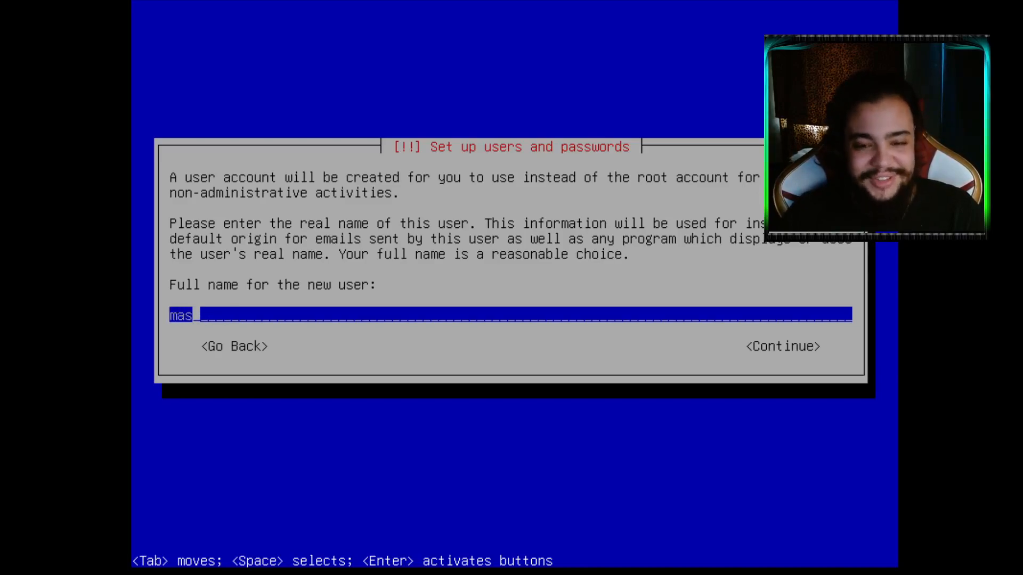
key("BackSpace")
key("BackSpace")
key("BackSpace")
type("massias")
key("Return")
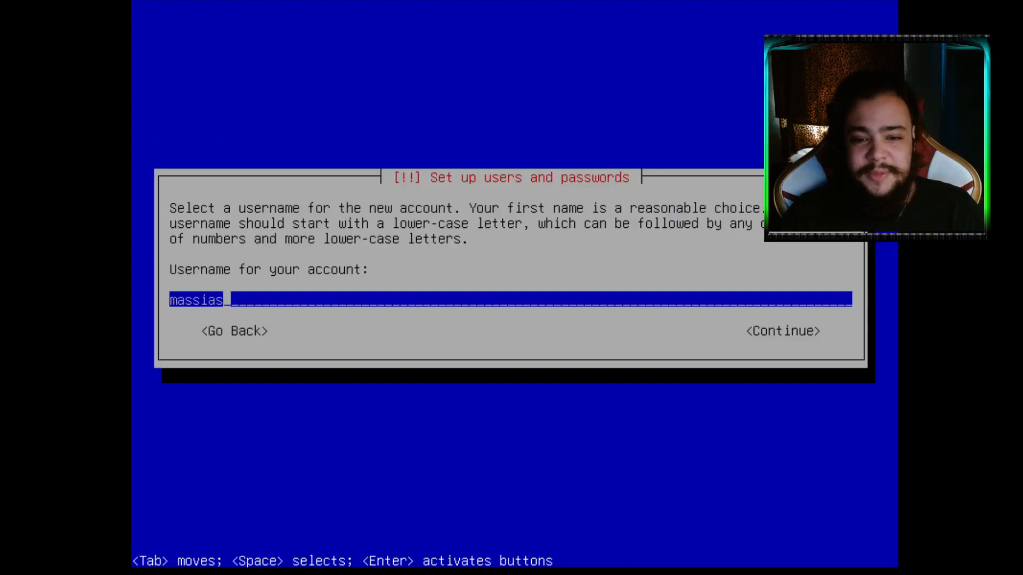
key("Return")
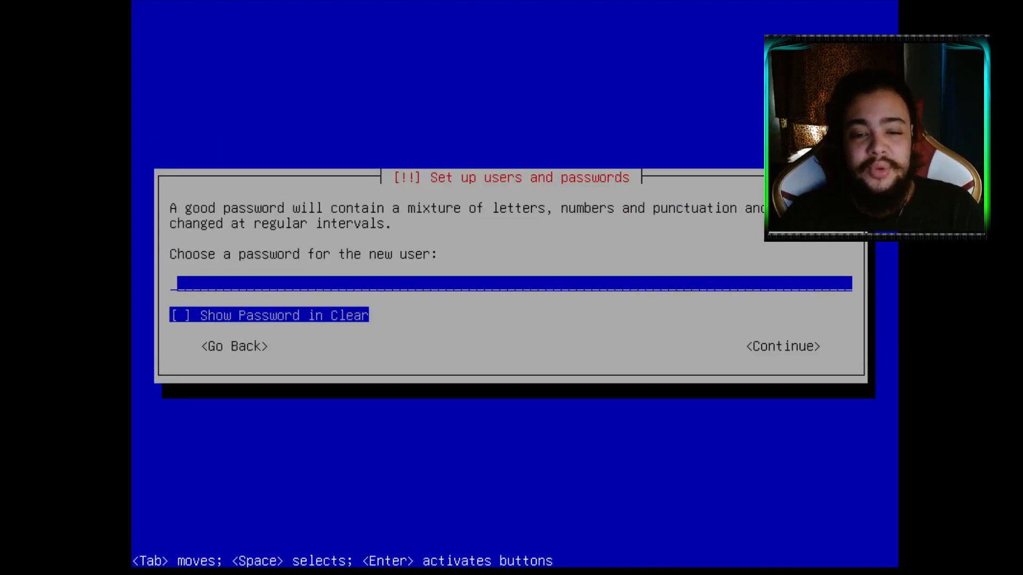
Type the new user's password and re-enter it to confirm
type("***")
key("Return")
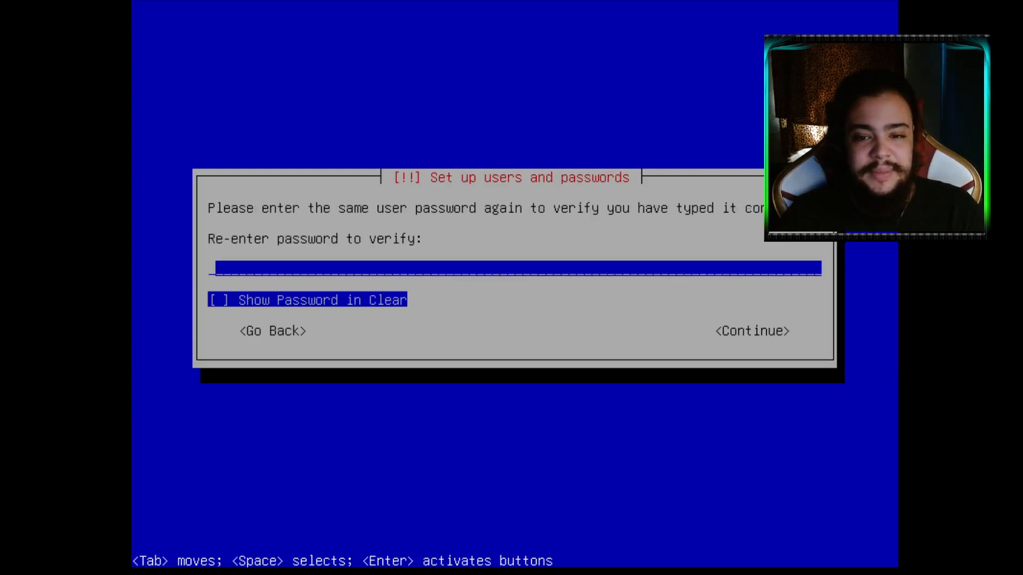
type("***")
key("Return")
key("Return")
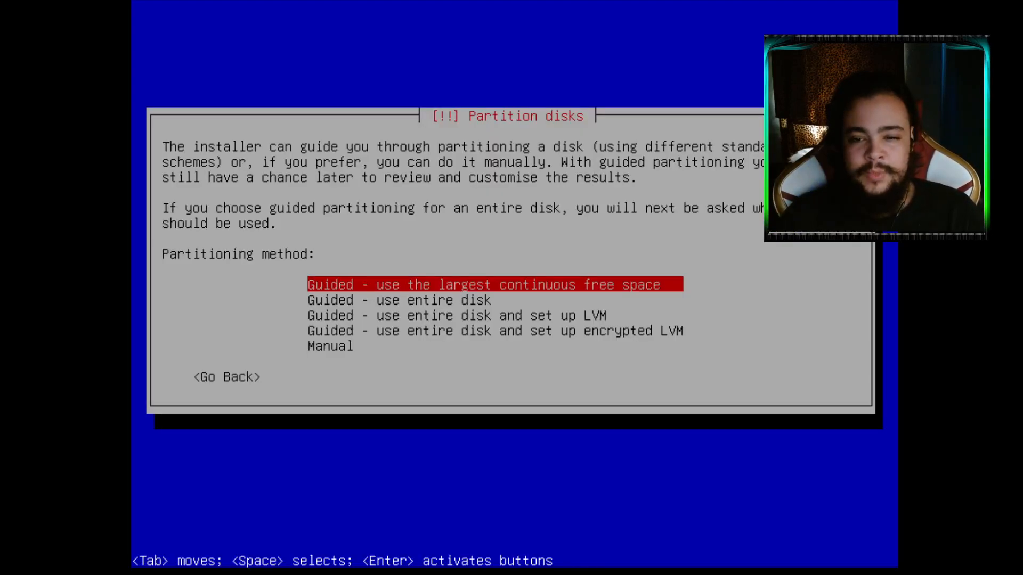
Choose Manual as the partitioning method
key("Down")
key("Down")
key("Down")
key("Down")
key("Up")
key("Up")
key("Up")
key("Up")
key("Down")
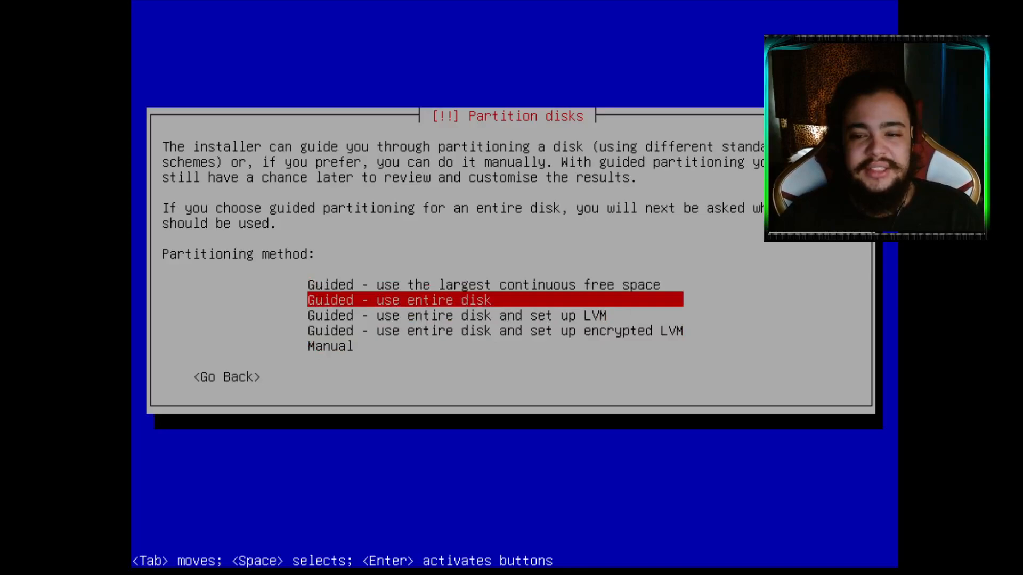
key("Down")
key("Down")
key("Down")
key("Up")
key("Up")
key("Up")
key("Up")
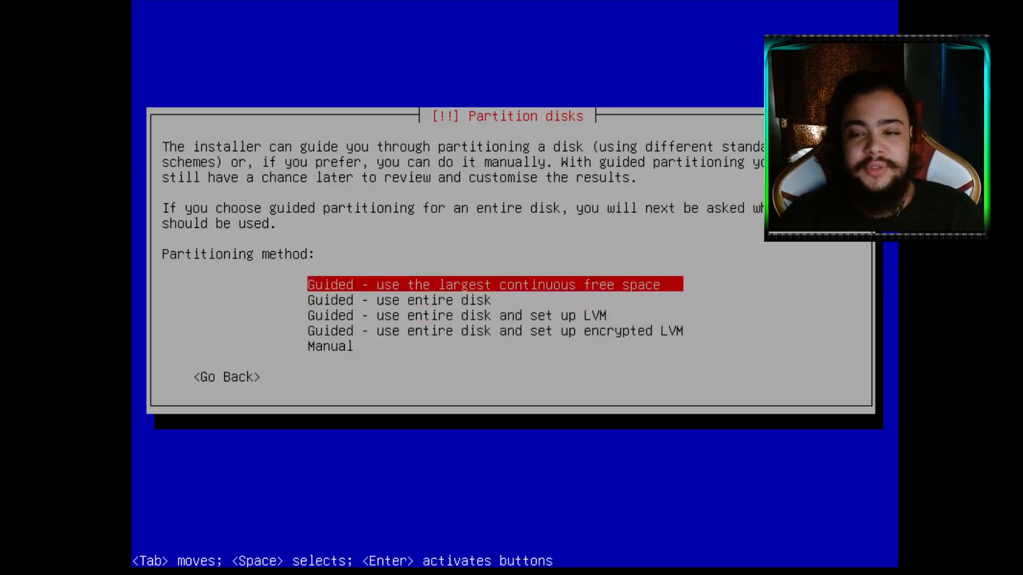
key("Down")
key("Down")
key("Down")
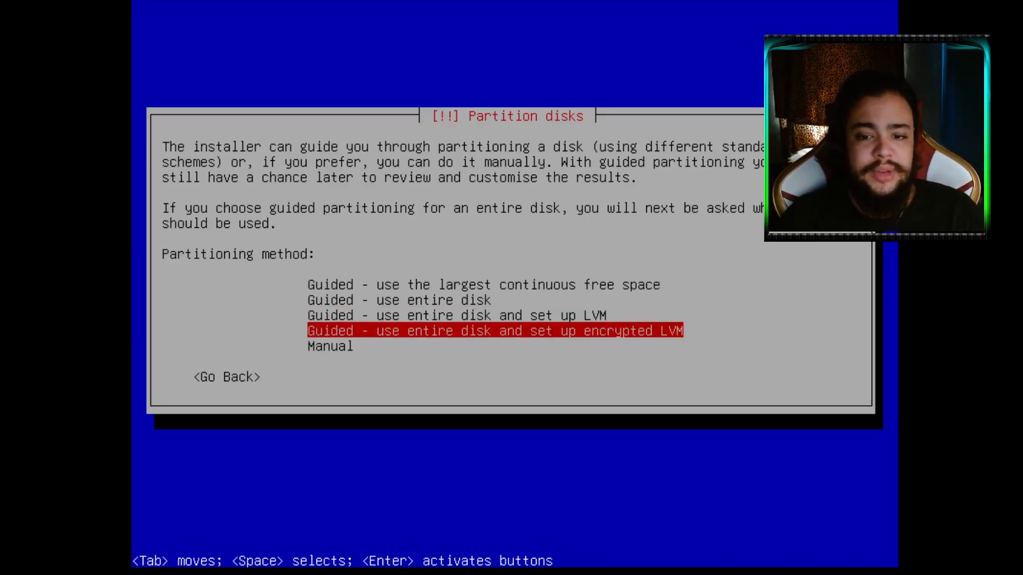
key("Up")
key("Up")
key("Down")
key("Down")
key("Down")
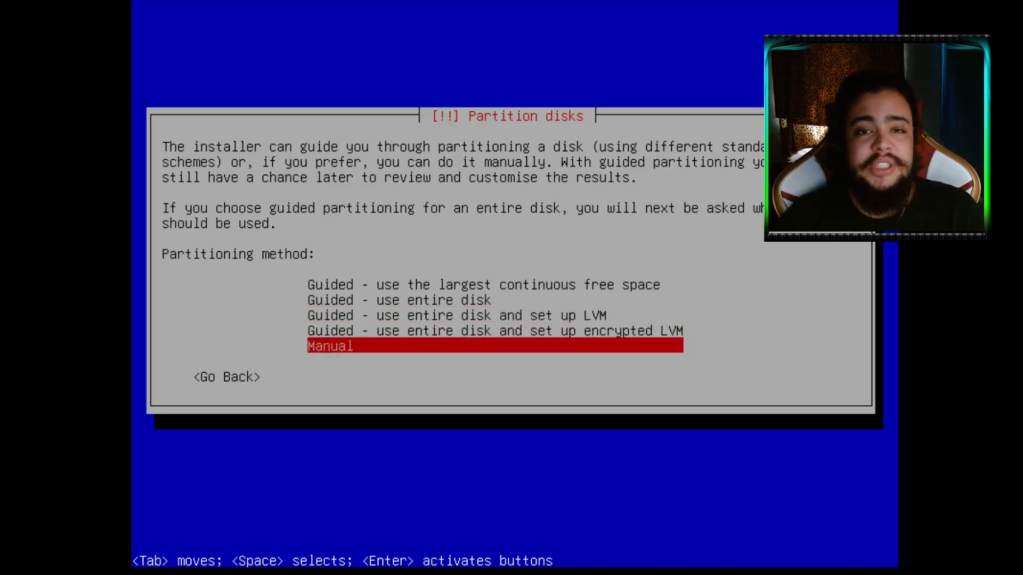
key("Up")
key("Down")
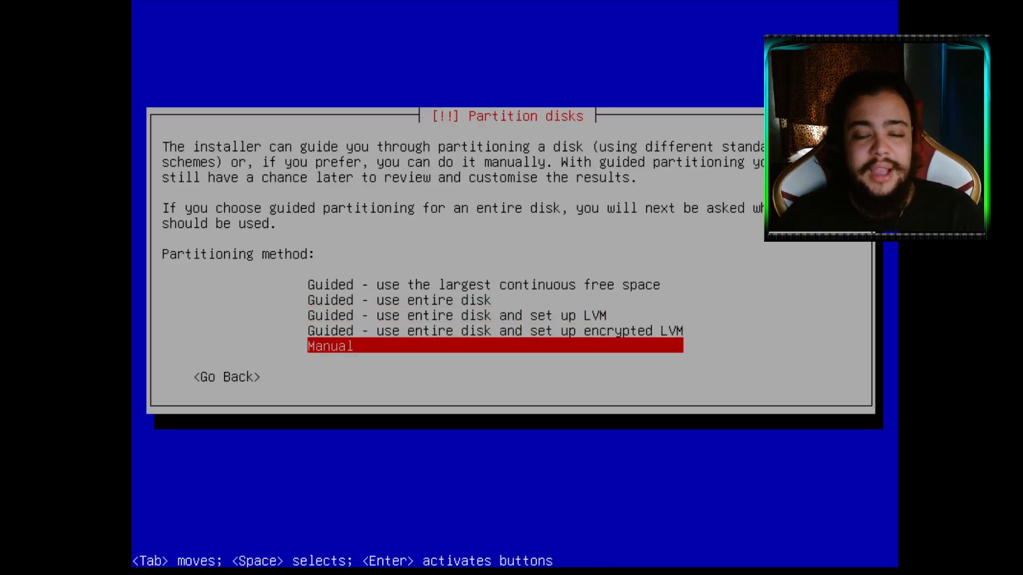
key("Return")
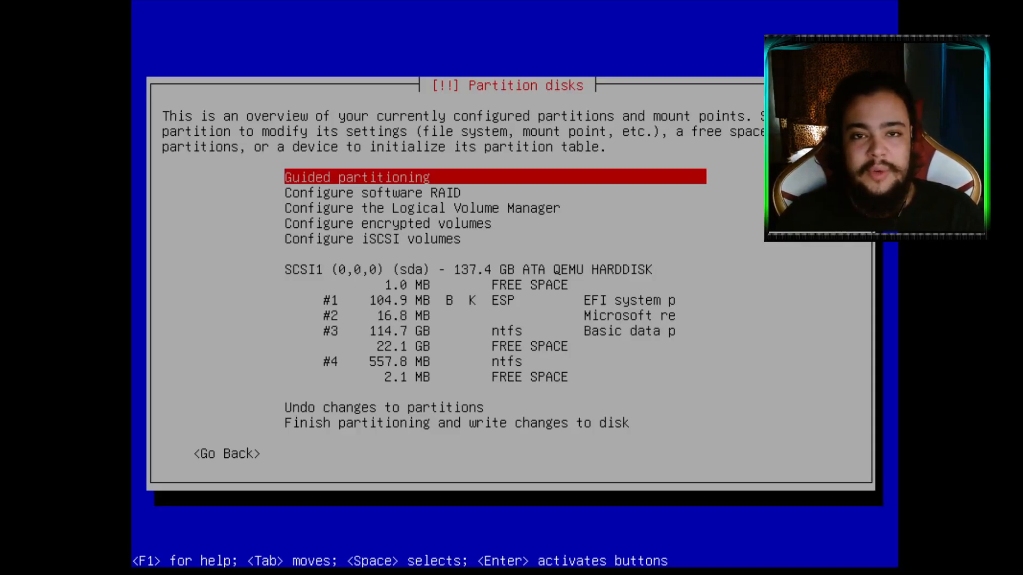
Select the 22.1 GB free space below the 114.7 GB ntfs partition to see its options
key("Down")
key("Down")
key("Down")
key("Down")
key("Down")
key("Down")
key("Down")
key("Down")
key("Down")
key("Down")
key("Down")
key("Down")
key("Down")
key("Down")
key("Up")
key("Up")
key("Up")
key("Up")
key("Up")
key("Up")
key("Up")
key("Up")
key("Up")
key("Up")
key("Up")
key("Up")
key("Up")
key("Down")
key("Down")
key("Down")
key("Down")
key("Down")
key("Down")
key("Down")
key("Down")
key("Down")
key("Down")
key("Down")
key("Up")
key("Up")
key("Up")
key("Up")
key("Up")
key("Up")
key("Up")
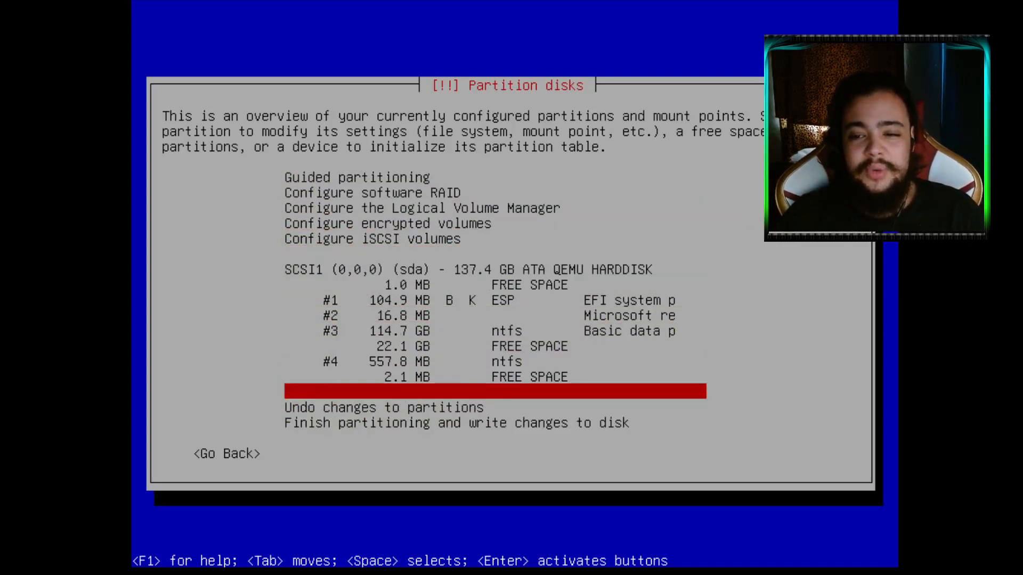
key("Down")
key("Down")
key("Down")
key("Down")
key("Down")
key("Down")
key("Down")
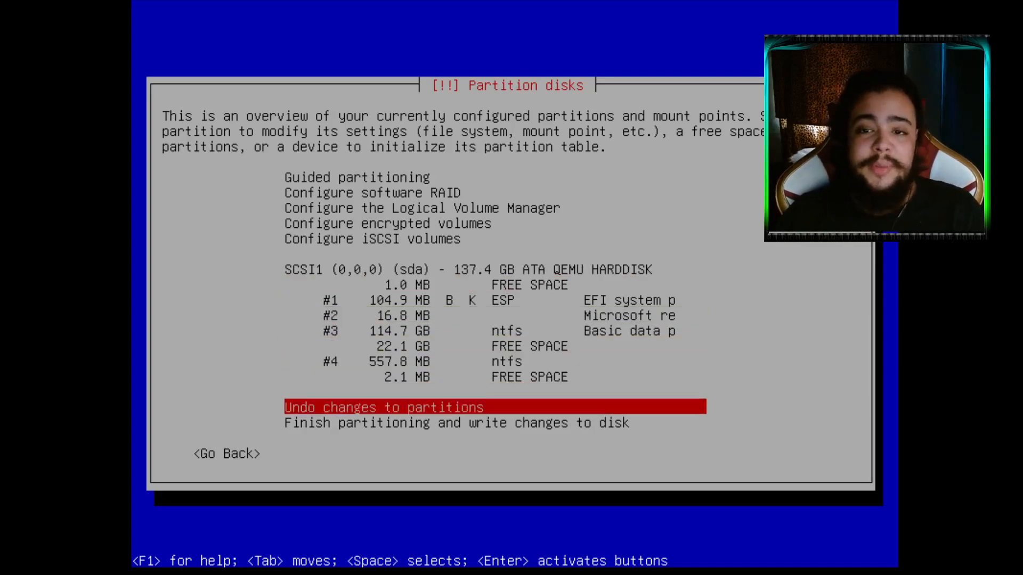
key("Up")
key("Up")
key("Up")
key("Up")
key("Up")
key("Up")
key("Up")
key("Up")
key("Up")
key("Up")
key("Up")
key("Up")
key("Up")
key("Up")
key("Up")
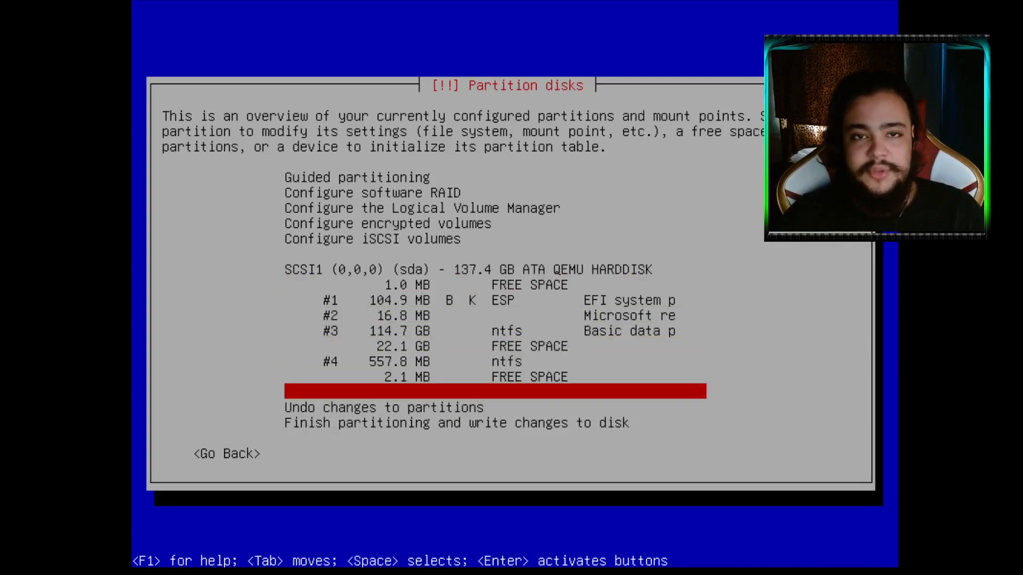
key("Down")
key("Down")
key("Down")
key("Down")
key("Down")
key("Down")
key("Down")
key("Down")
key("Down")
key("Down")
key("Down")
key("Down")
key("Down")
key("Down")
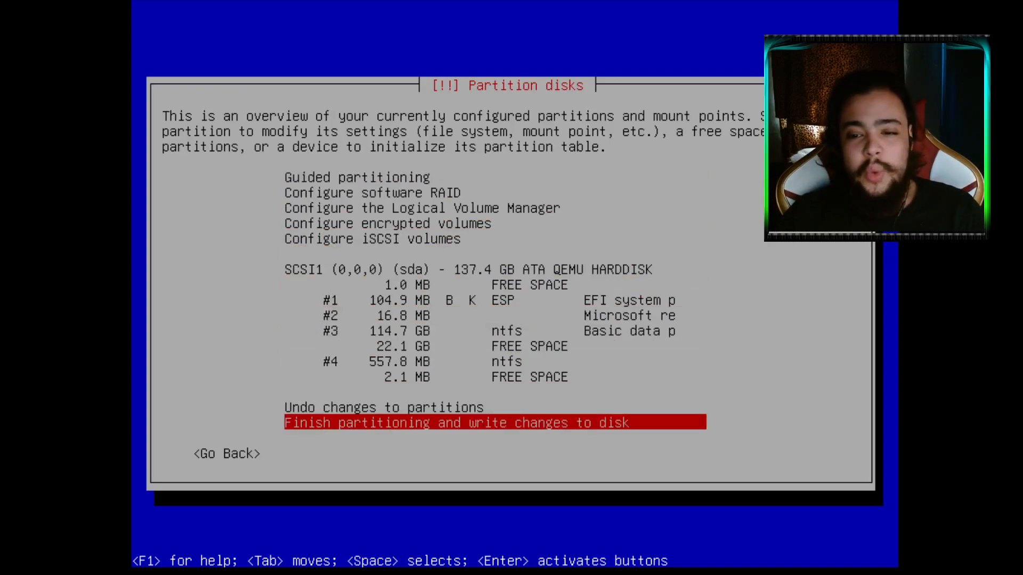
key("Up")
key("Up")
key("Up")
key("Up")
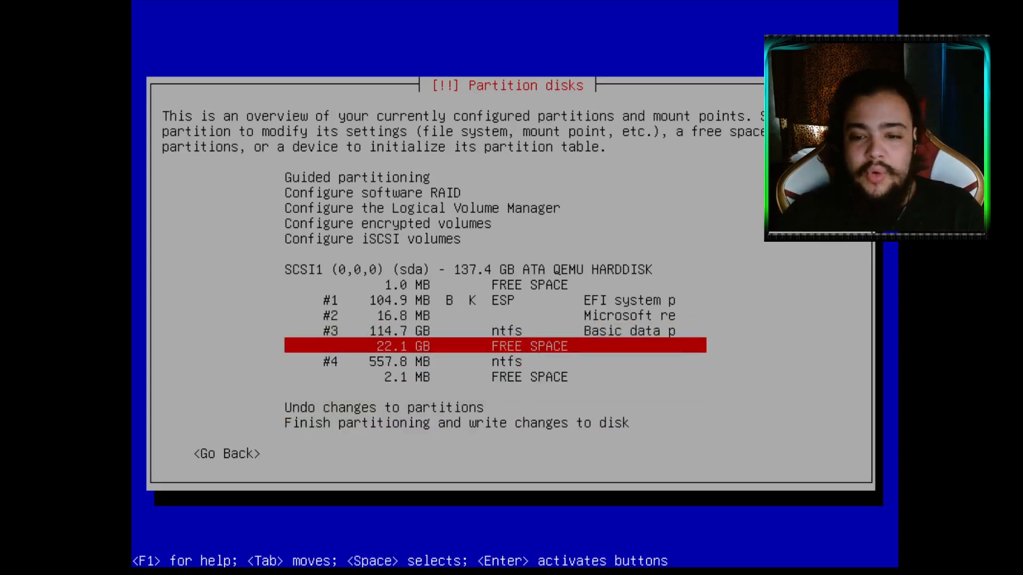
key("Up")
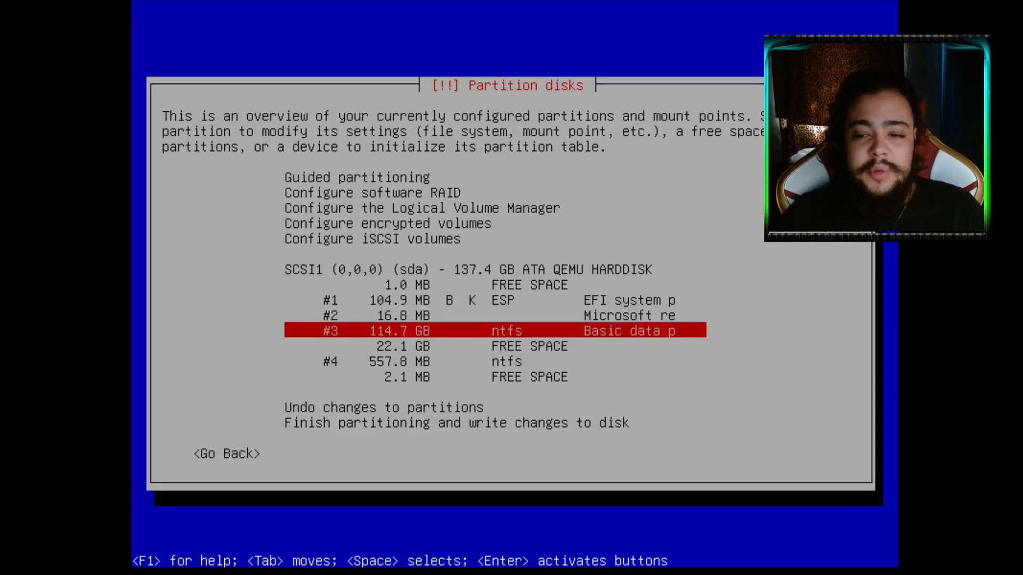
key("Down")
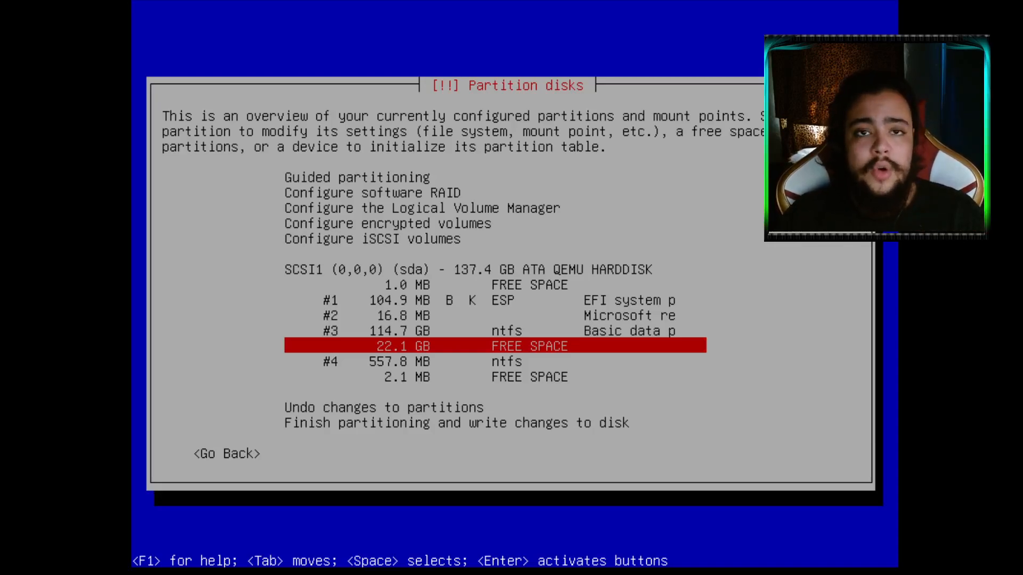
key("Up")
key("Down")
key("Return")
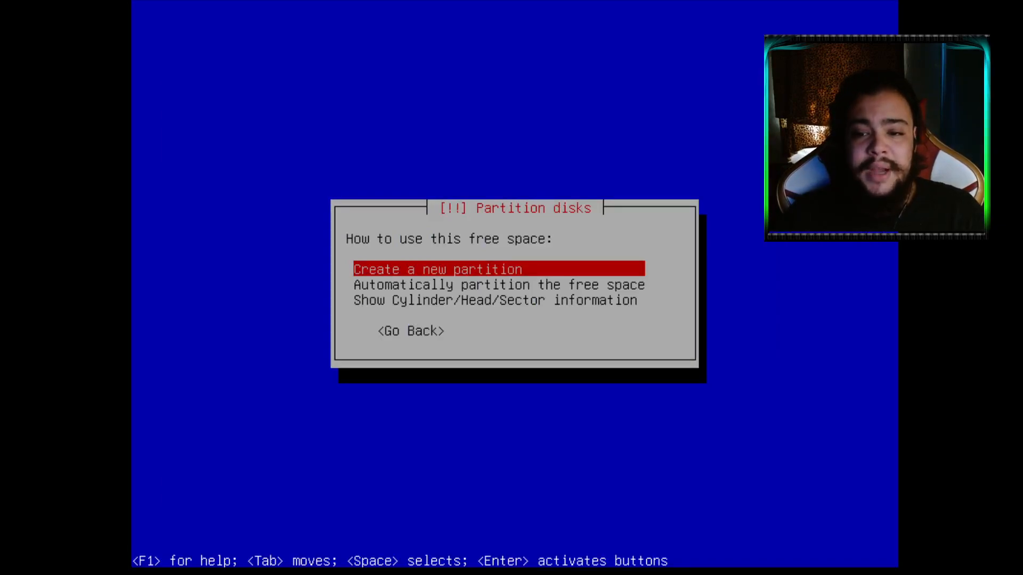
Create a new partition in the free space with size 600MB
key("Return")
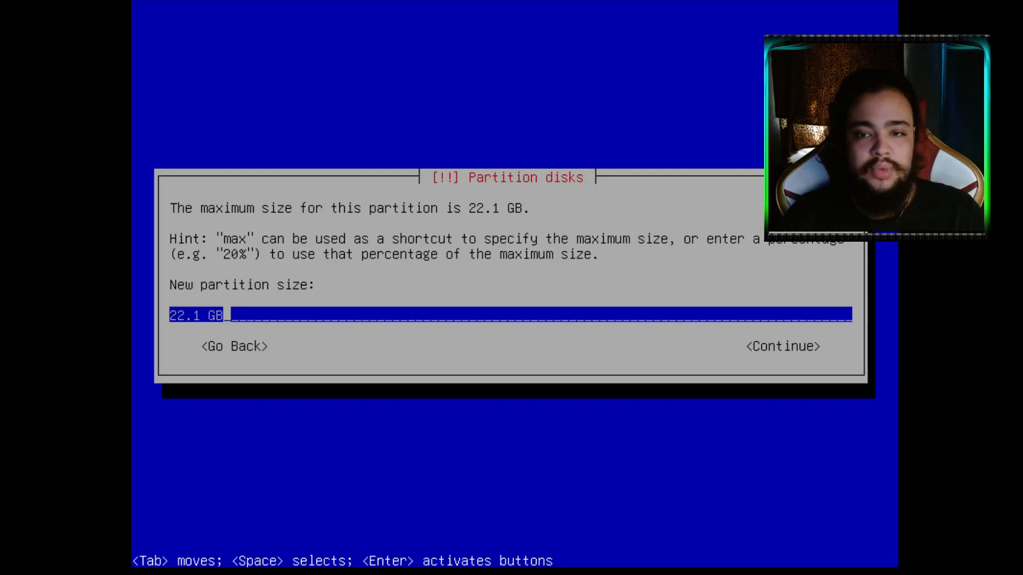
key("BackSpace")
key("BackSpace")
key("BackSpace")
key("BackSpace")
key("BackSpace")
key("BackSpace")
key("BackSpace")
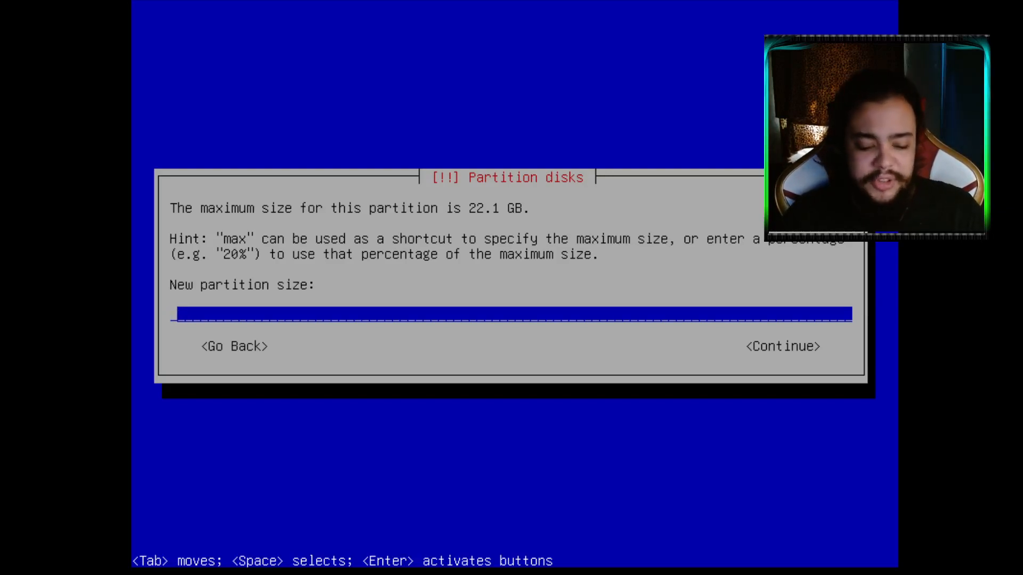
type("600")
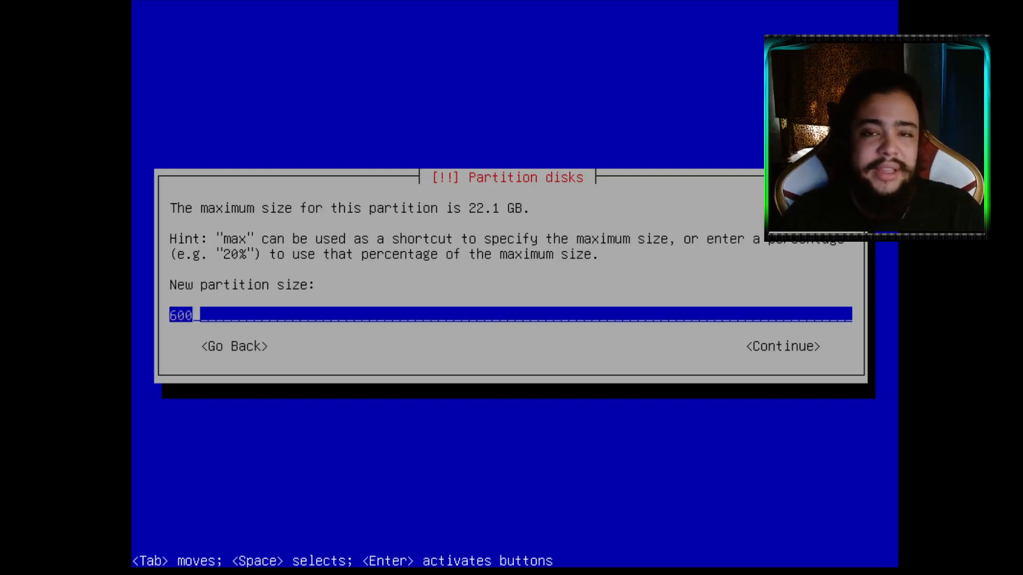
type("MG")
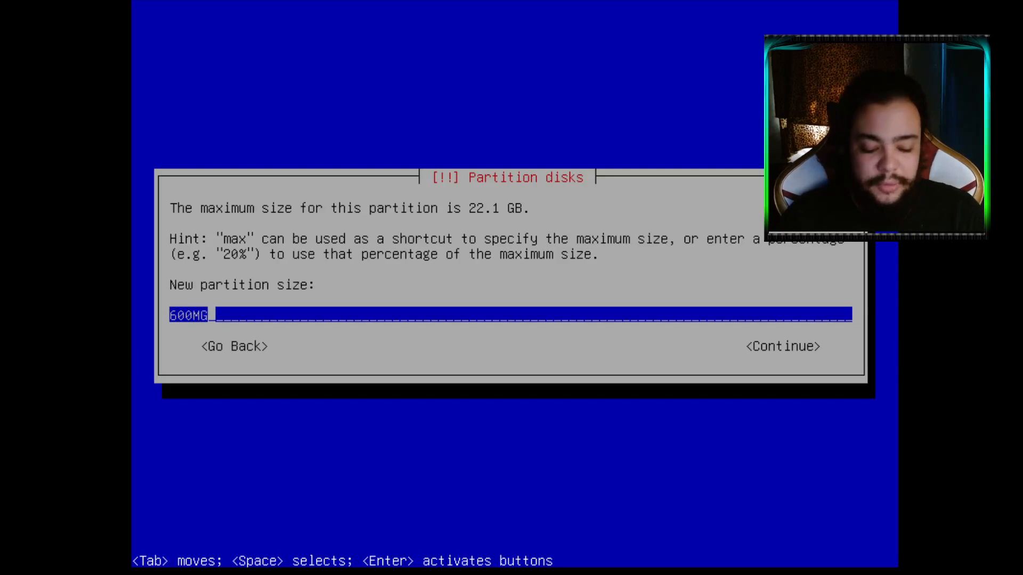
key("BackSpace")
key("BackSpace")
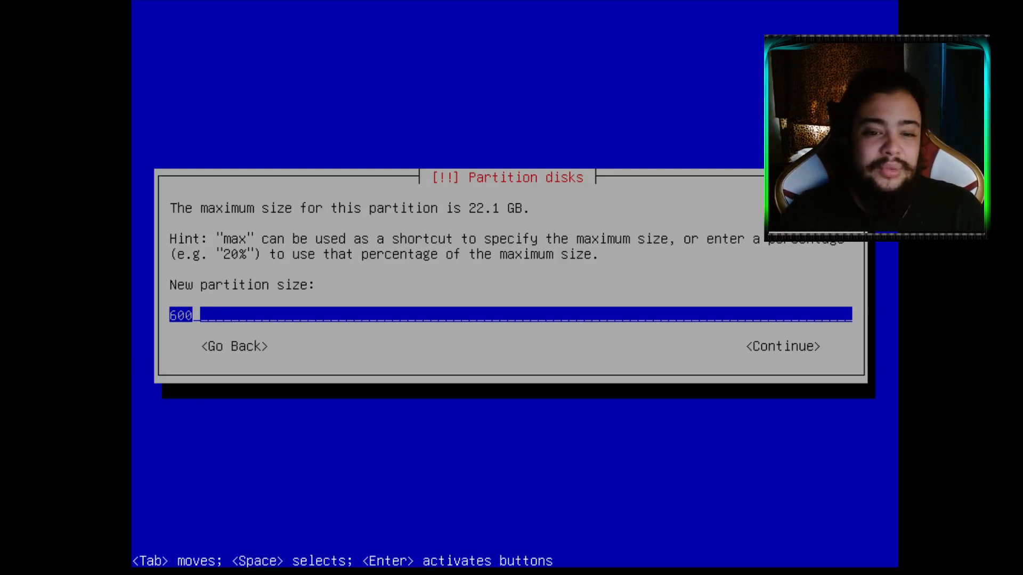
key("BackSpace")
key("BackSpace")
key("BackSpace")
type("1GM")
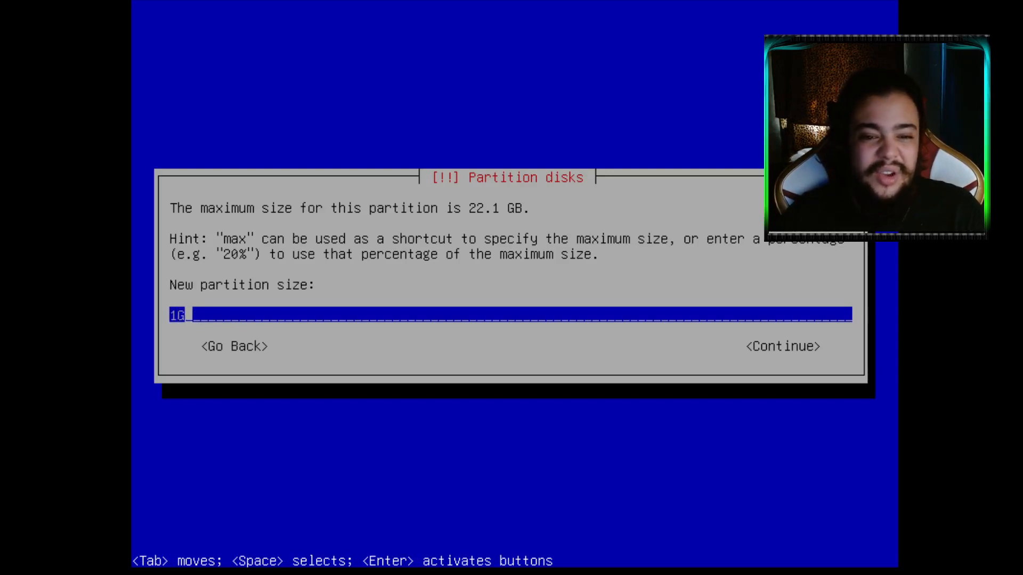
key("BackSpace")
key("BackSpace")
key("BackSpace")
type("1025")
key("BackSpace")
type("4M")
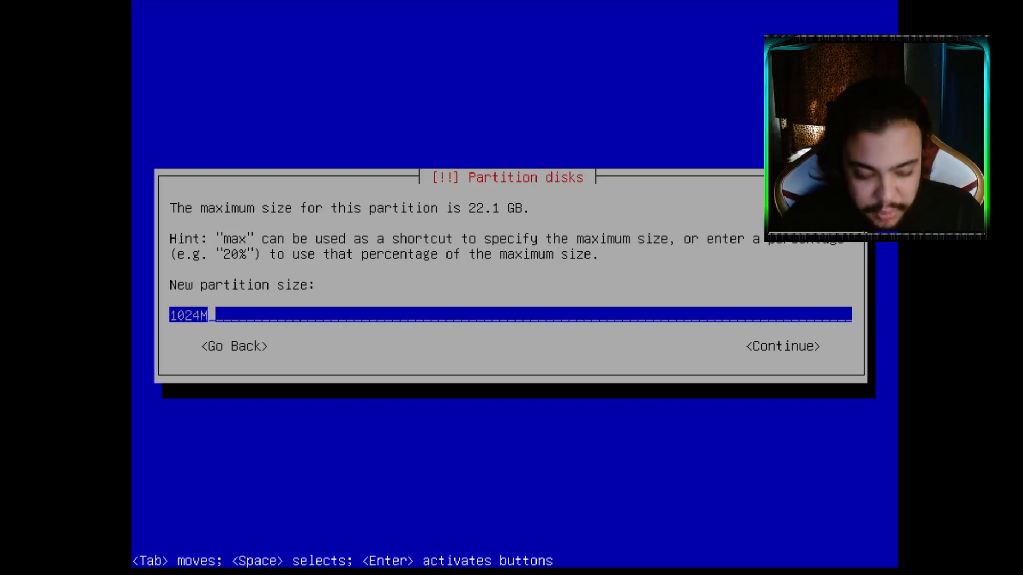
key("BackSpace")
key("BackSpace")
key("BackSpace")
key("BackSpace")
key("BackSpace")
type("600")
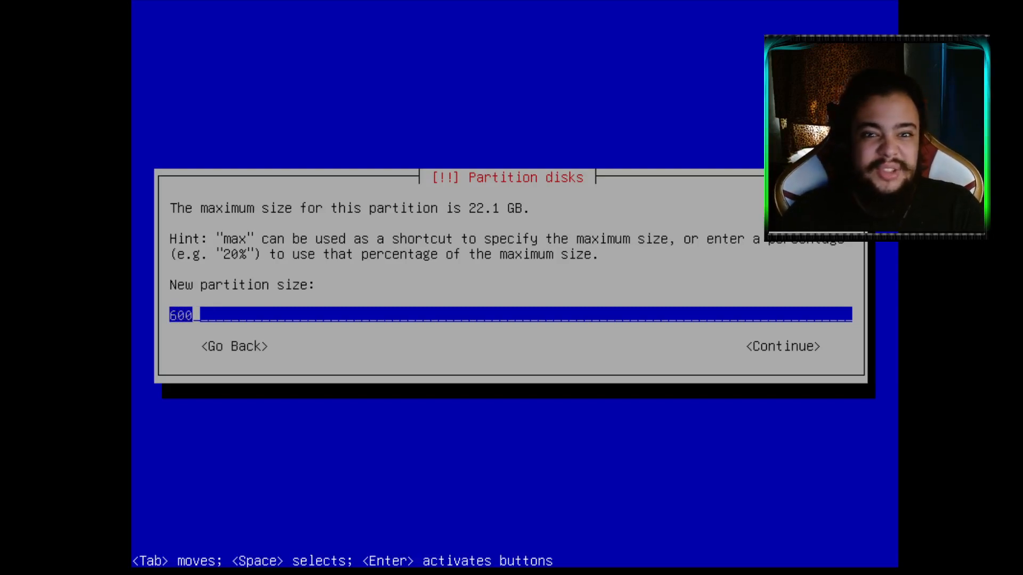
type("MB")
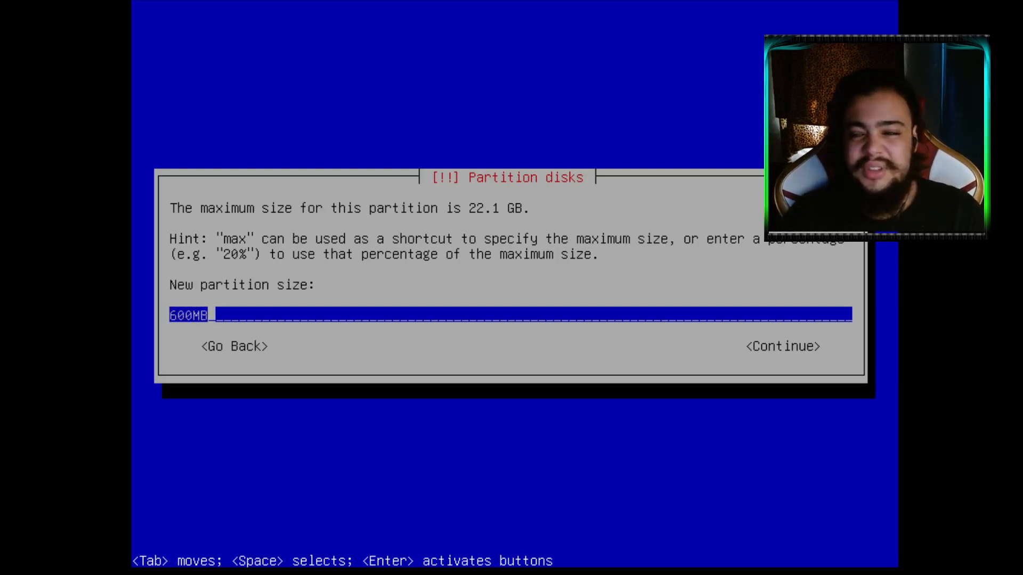
key("Return")
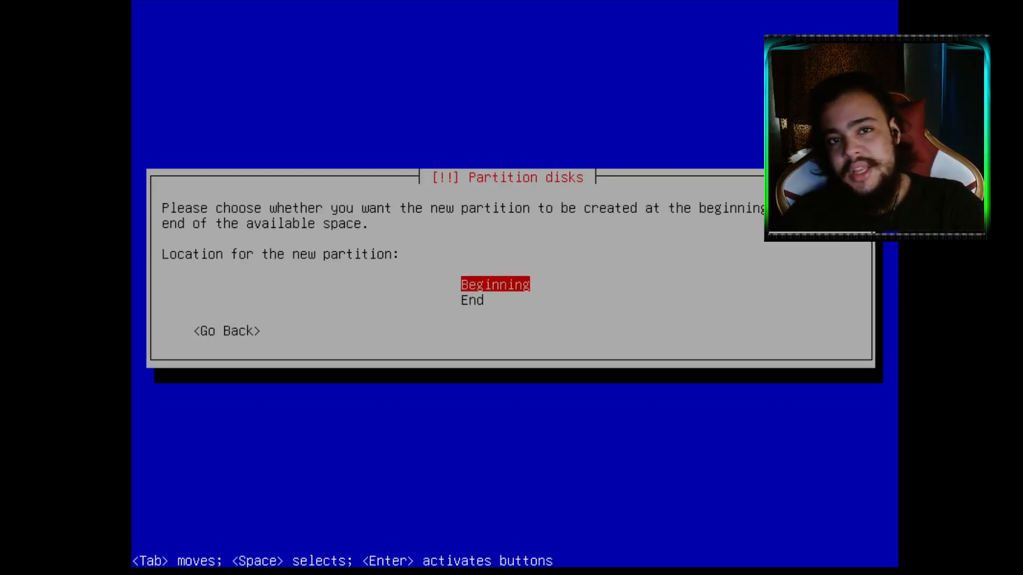
Place the new partition at the beginning of the free space
key("Down")
key("Up")
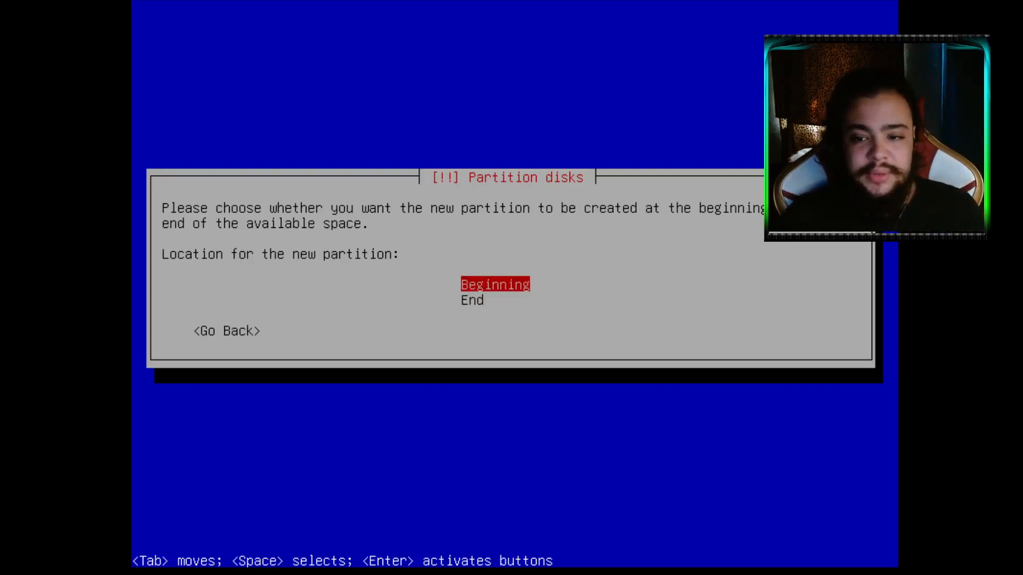
key("Return")
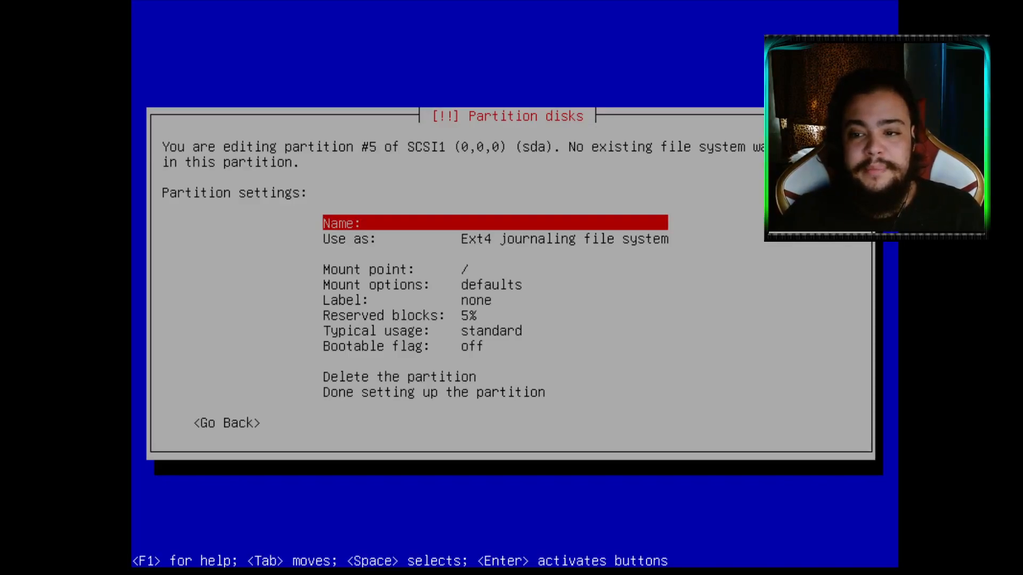
Set the new partition's mount point to /boot
key("Down")
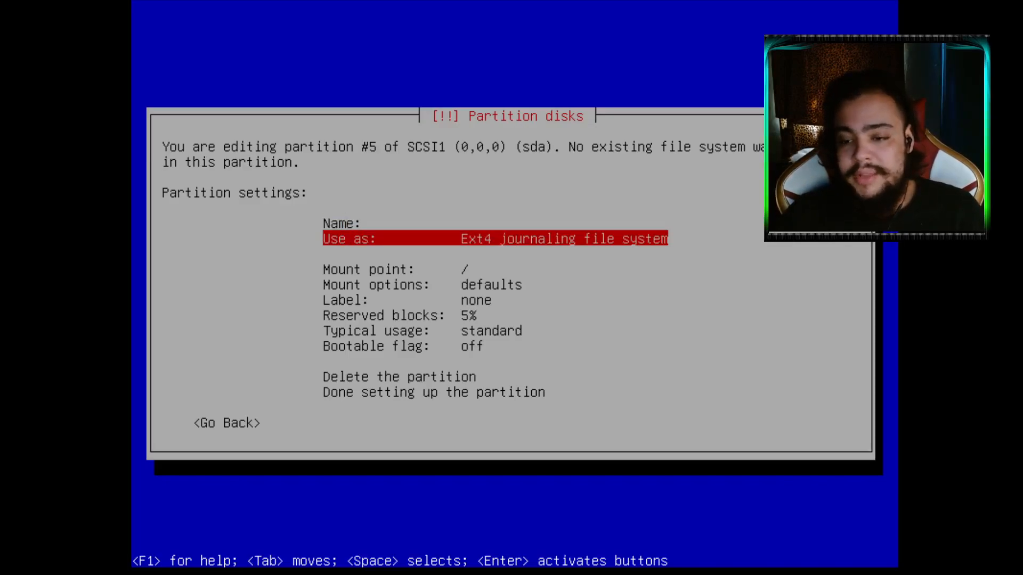
key("Down")
key("Up")
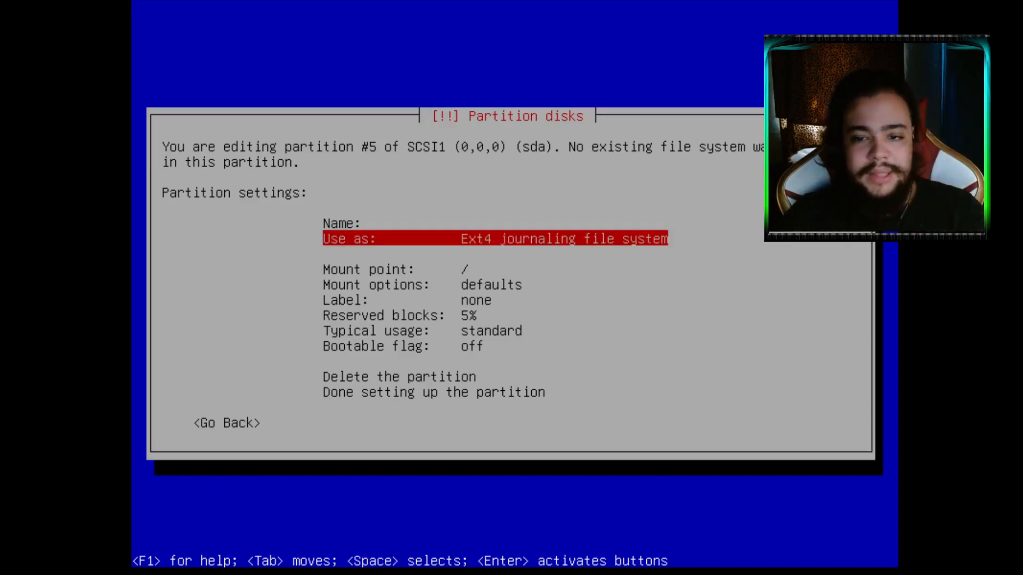
key("Down")
key("Down")
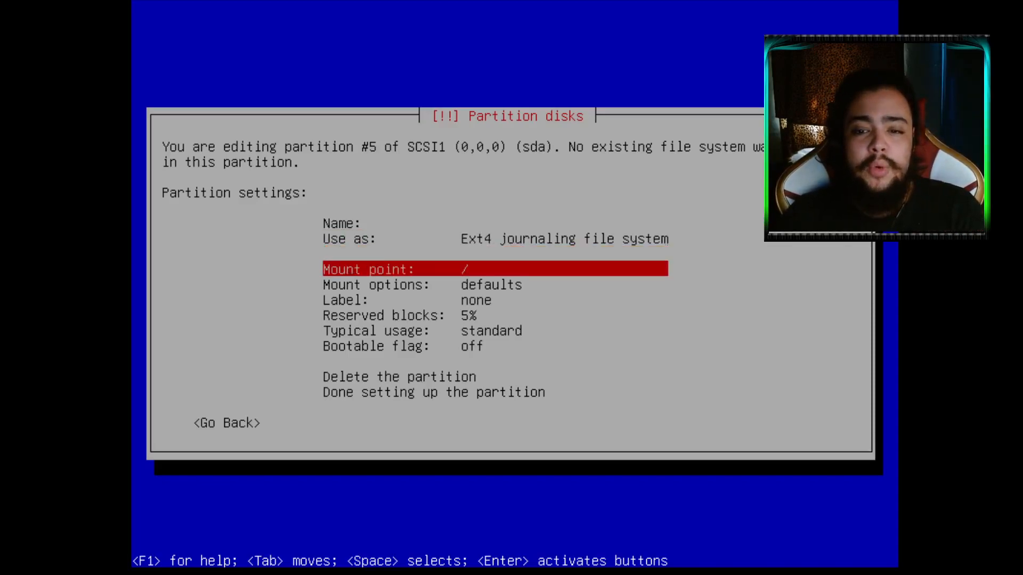
key("Return")
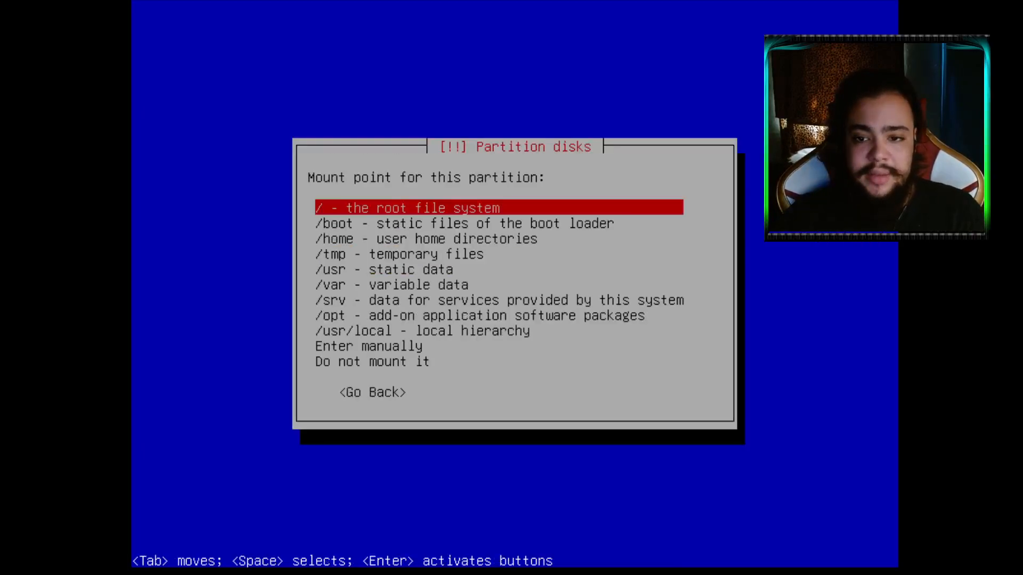
key("Down")
key("Return")
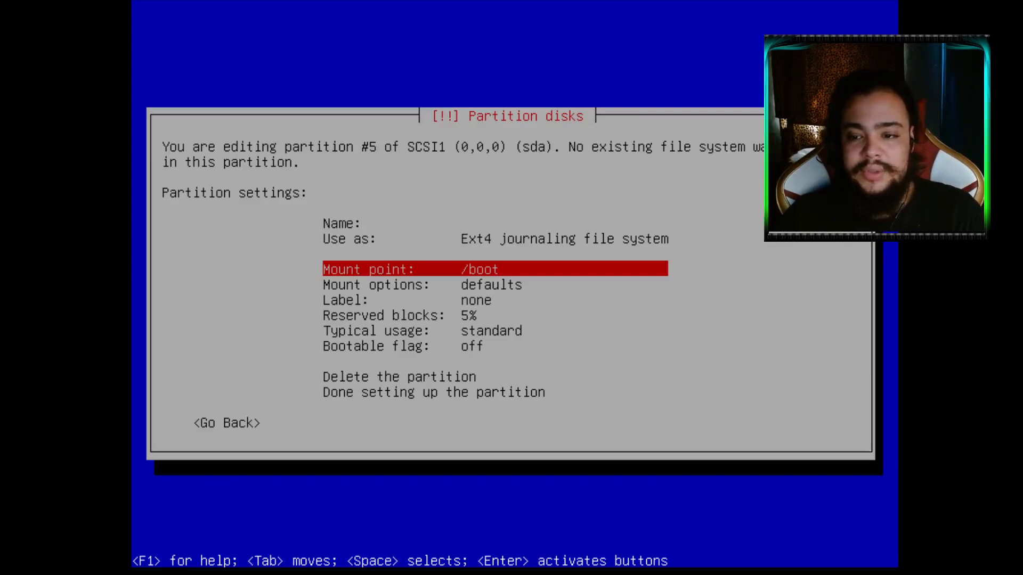
Finish the partition setup, returning to the overview with partition #5 listed
key("Down")
key("Down")
key("Down")
key("Down")
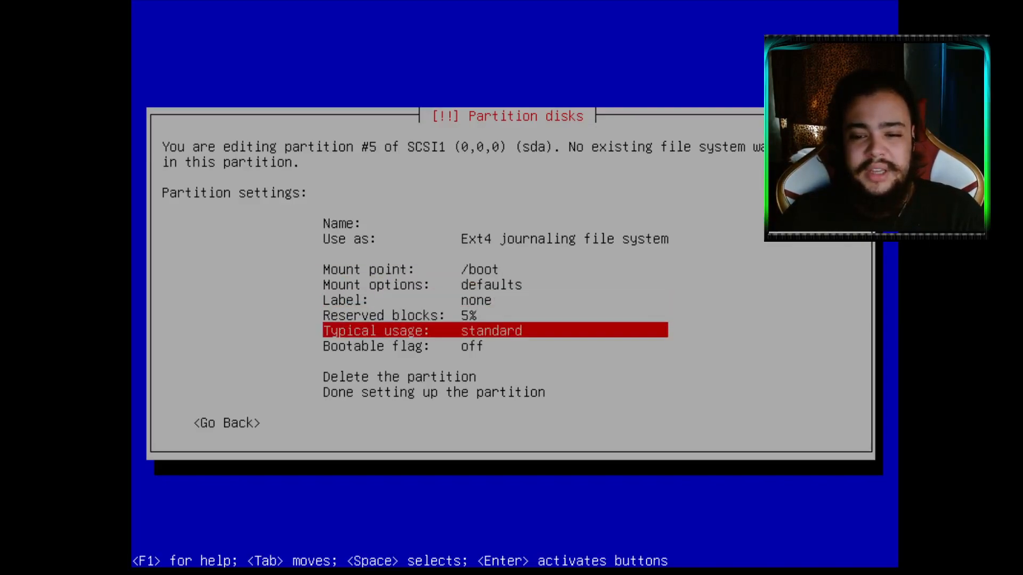
key("Down")
key("Down")
key("Down")
key("Return")
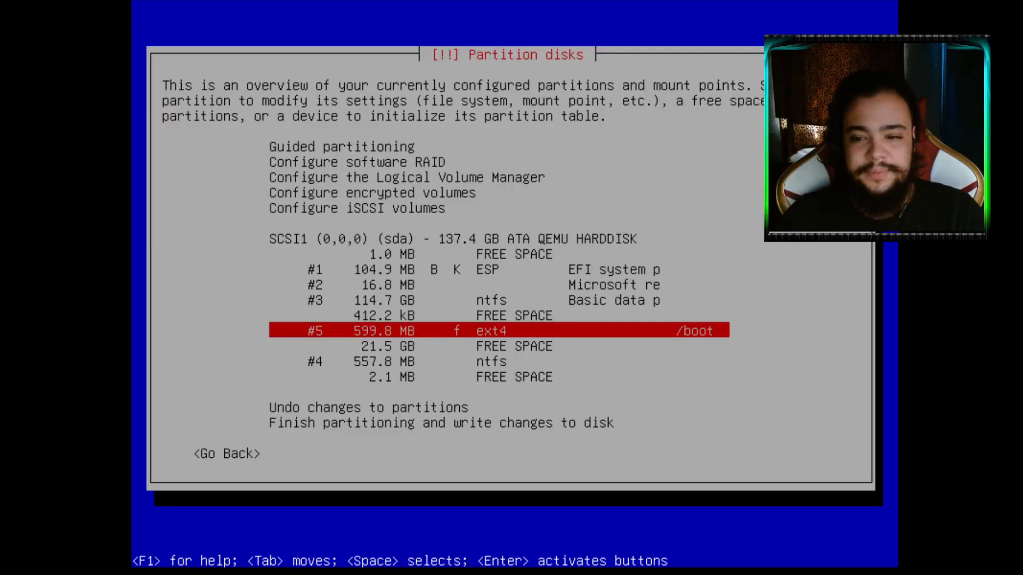
key("Up")
key("Up")
key("Down")
key("Down")
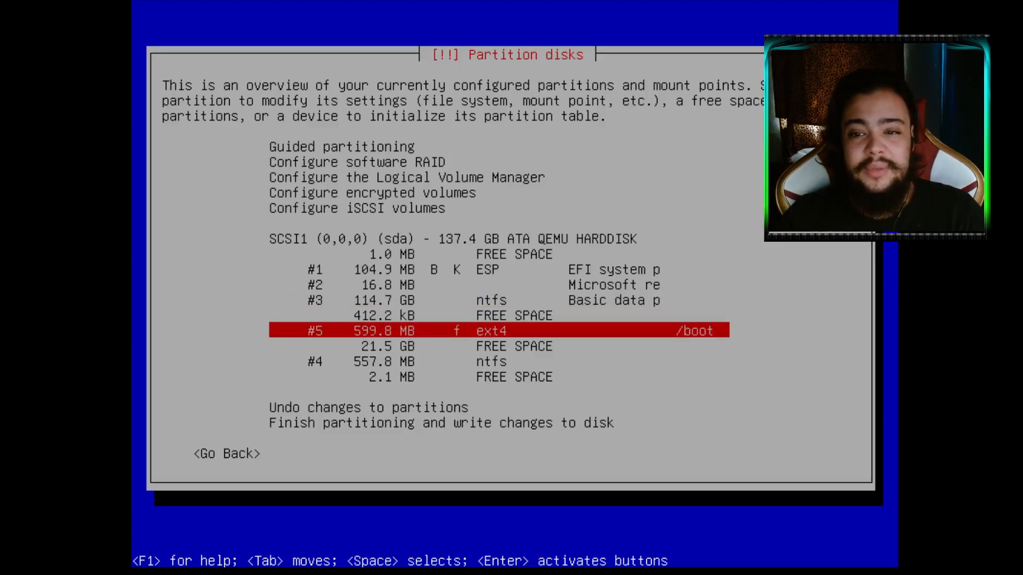
key("Up")
key("Up")
key("Up")
key("Up")
key("Up")
key("Up")
key("Up")
key("Up")
key("Up")
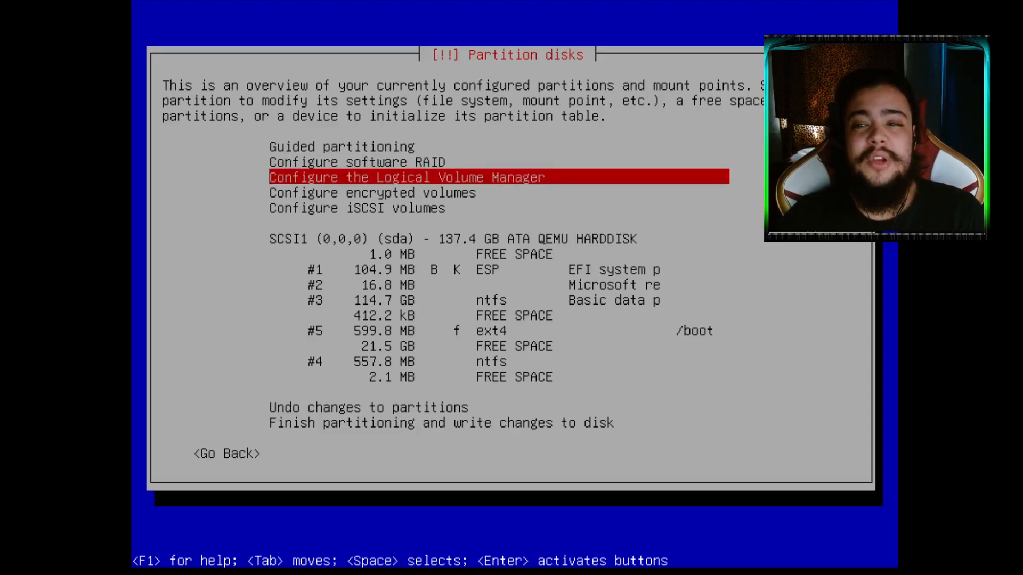
Start Logical Volume Manager configuration, agreeing to write the partition changes to disk
key("Return")
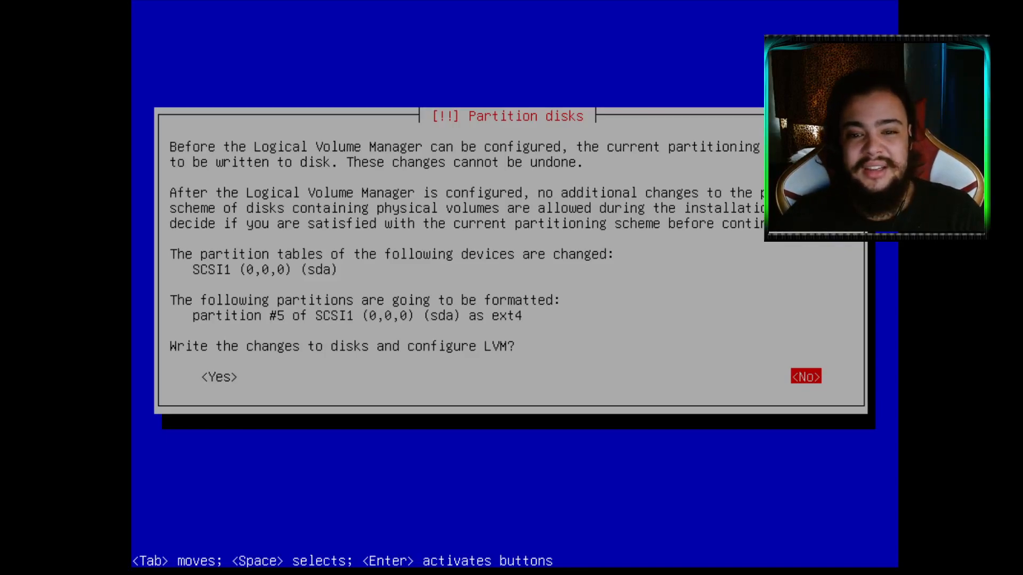
key("Tab")
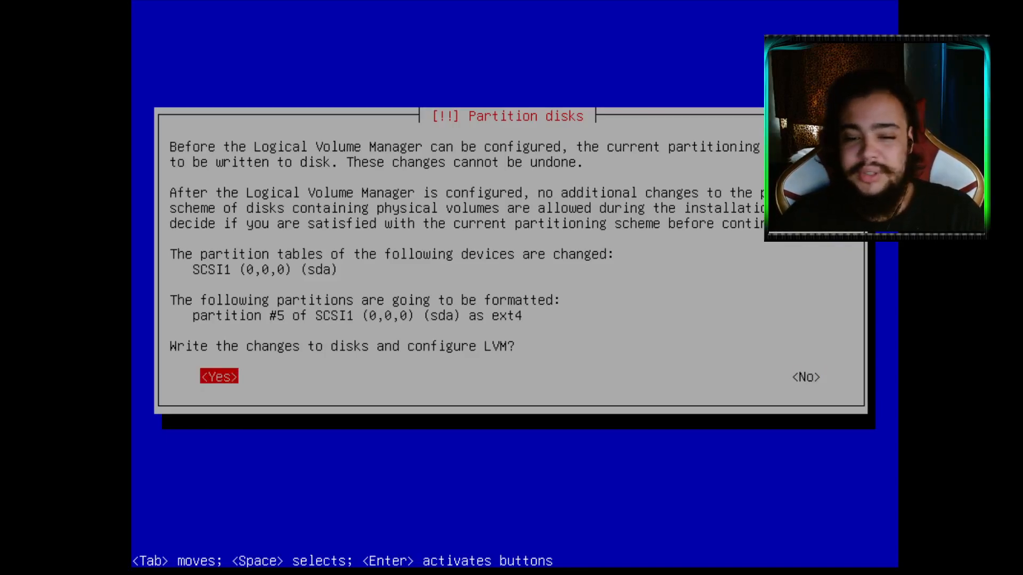
key("Return")
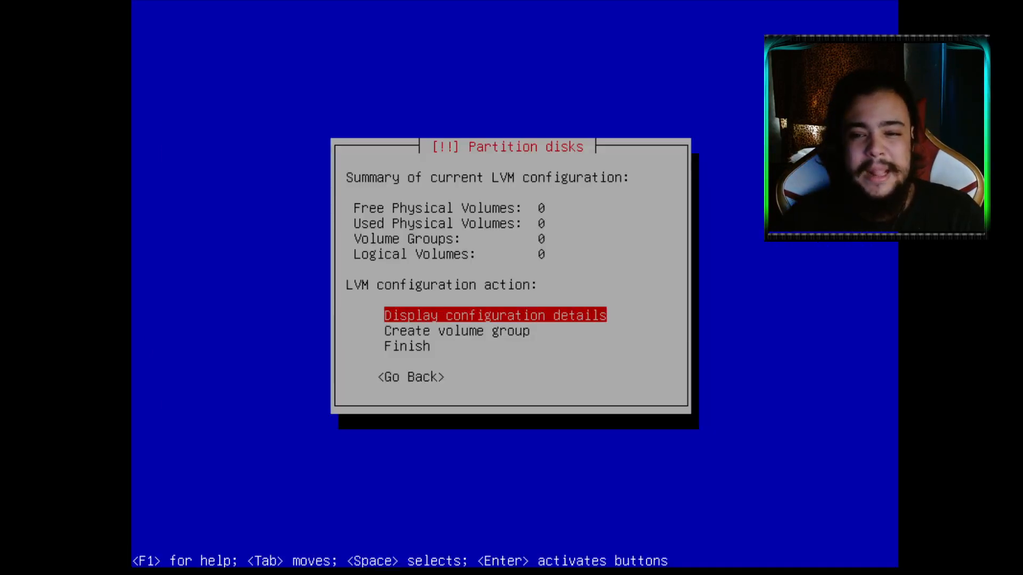
Create volume group gb on the 21462MB free space and confirm writing the changes
key("Down")
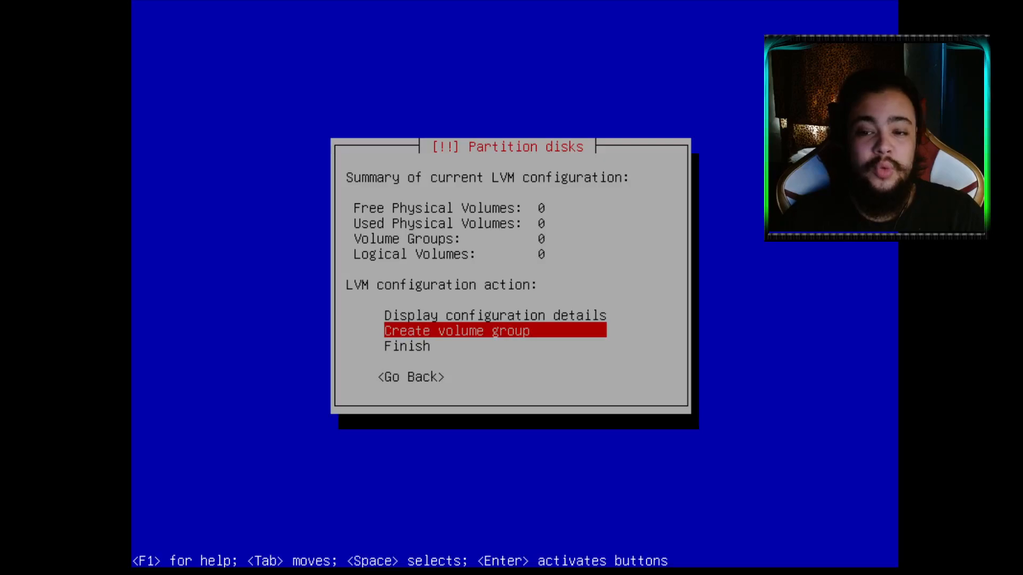
key("Return")
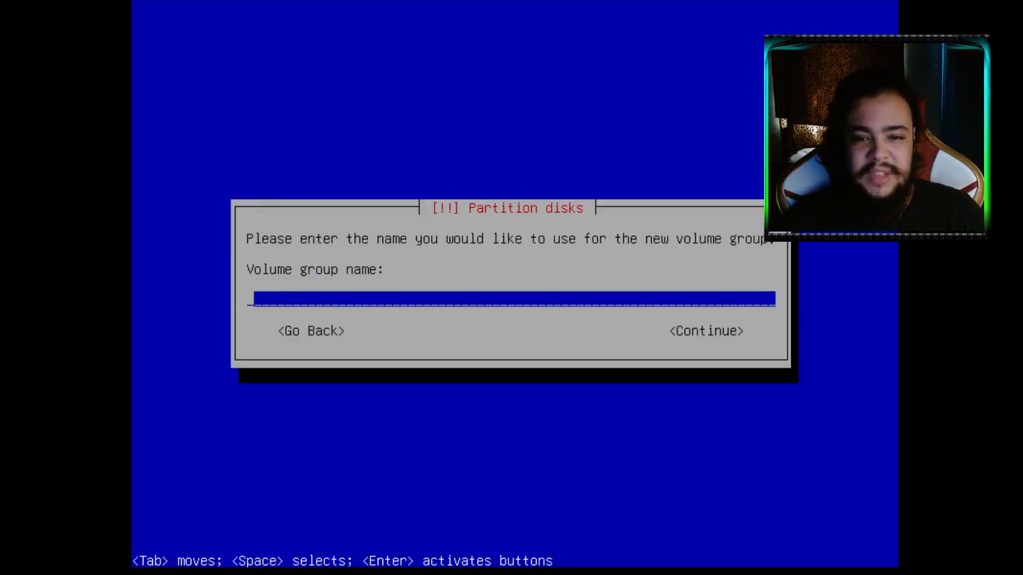
type("gb")
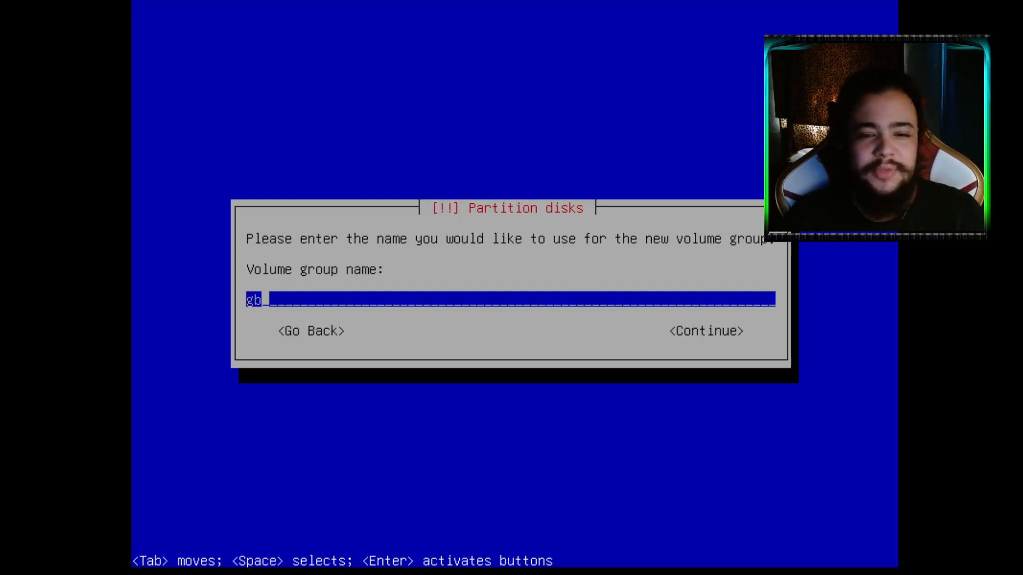
key("Return")
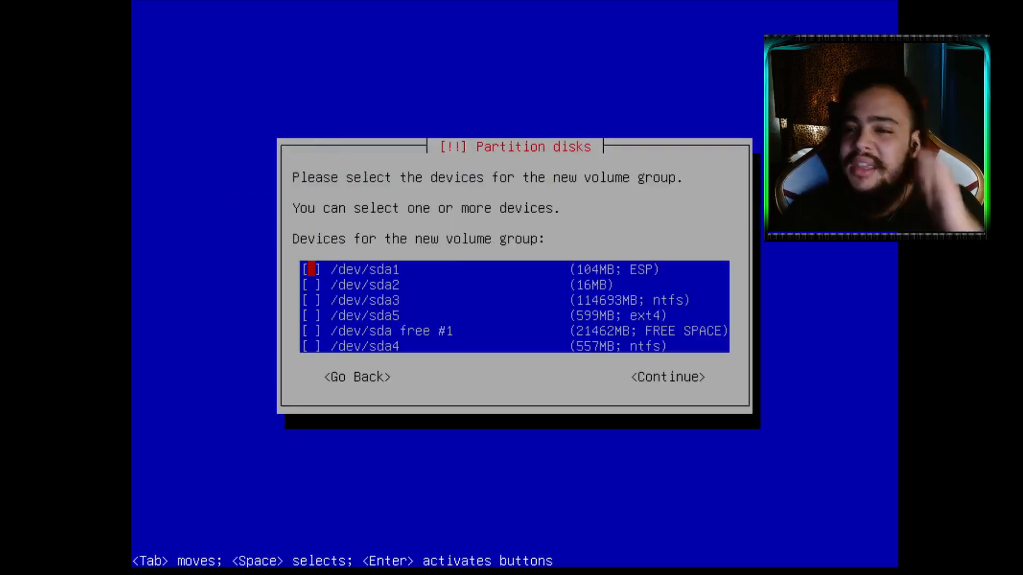
key("Down")
key("Down")
key("Down")
key("Down")
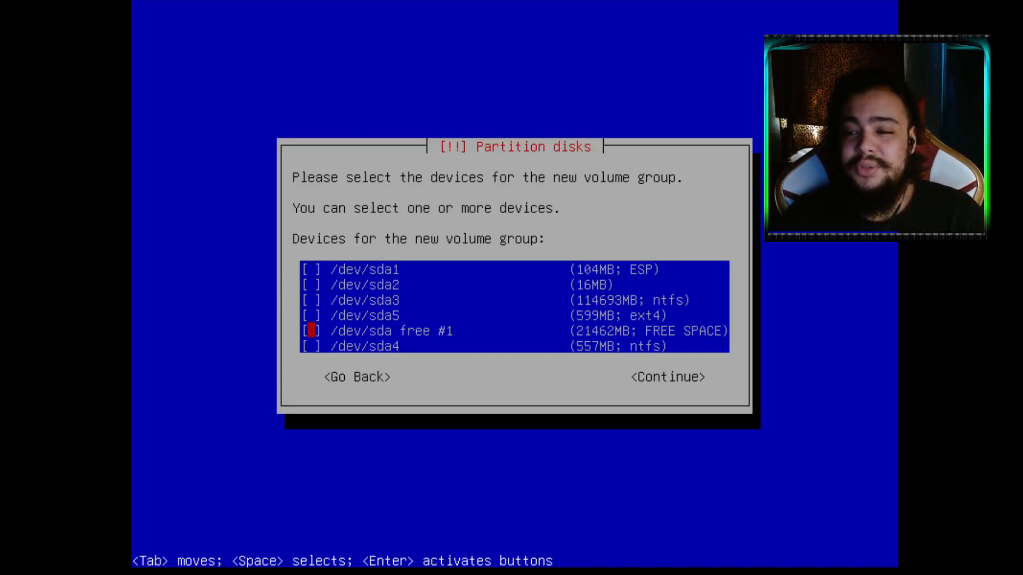
key("space")
key("Return")
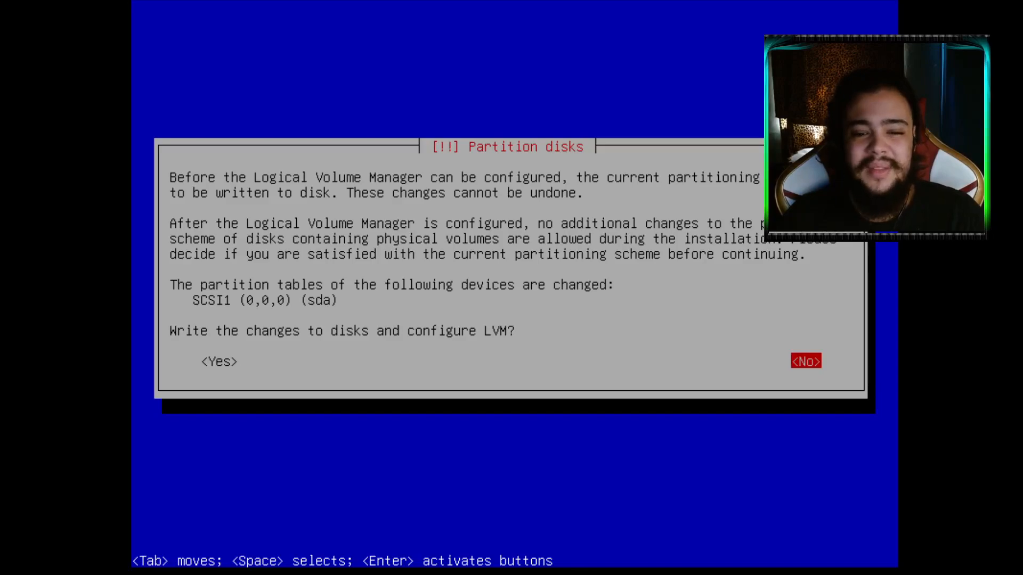
key("Tab")
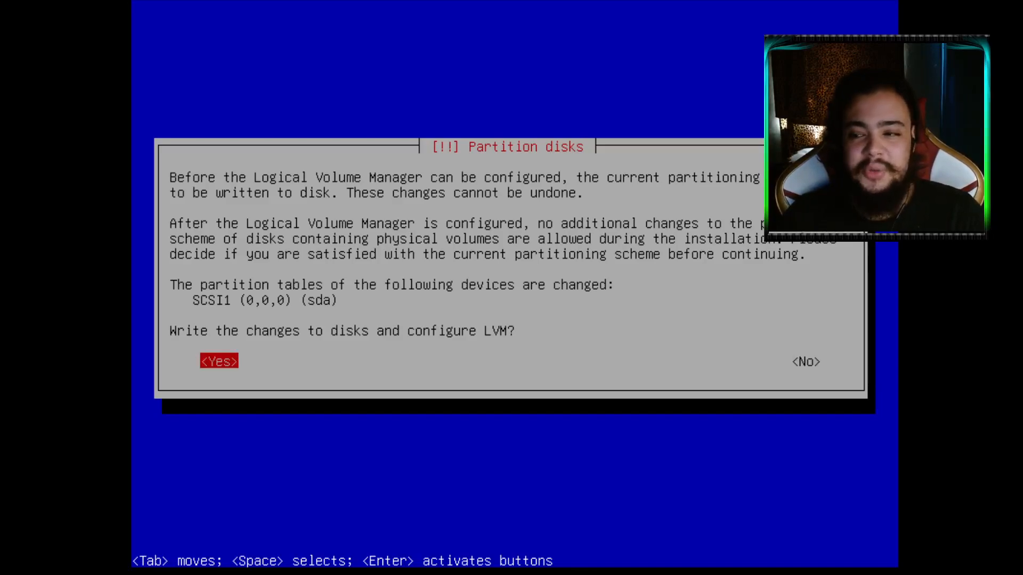
key("Return")
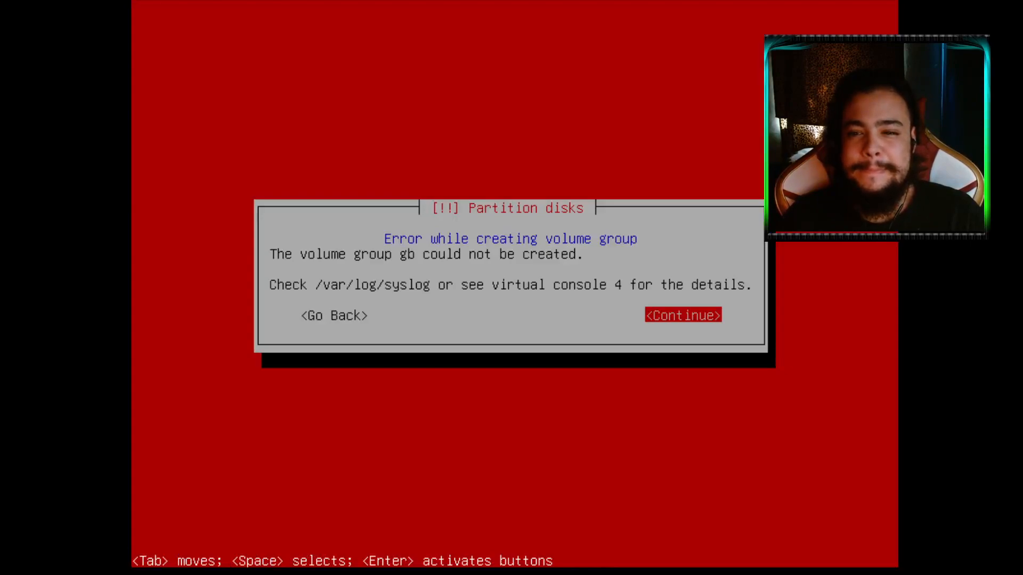
Dismiss the volume group error and check the logical volume deletion list without deleting
key("Tab")
key("Tab")
key("Return")
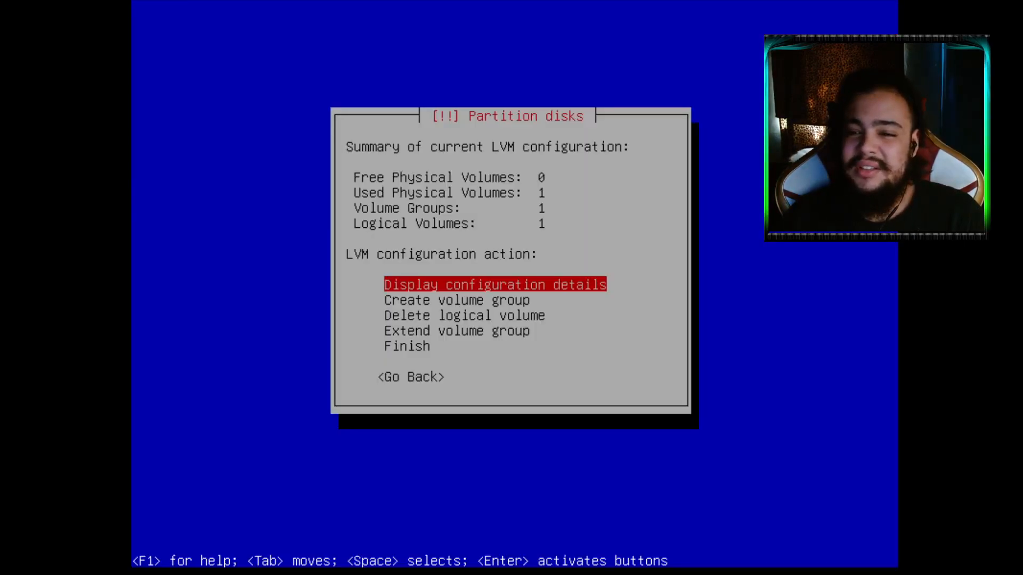
key("Down")
key("Down")
key("Return")
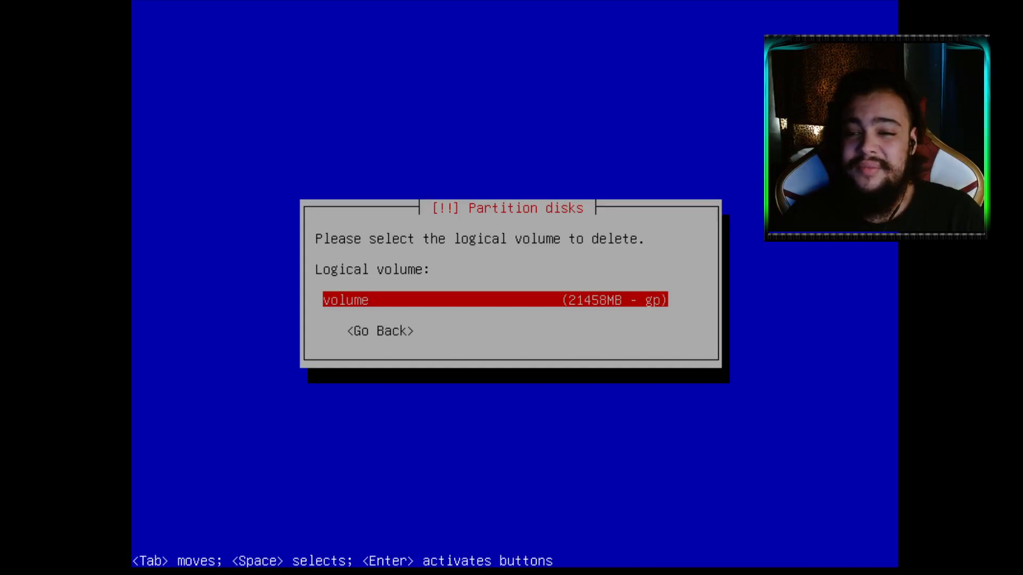
key("Tab")
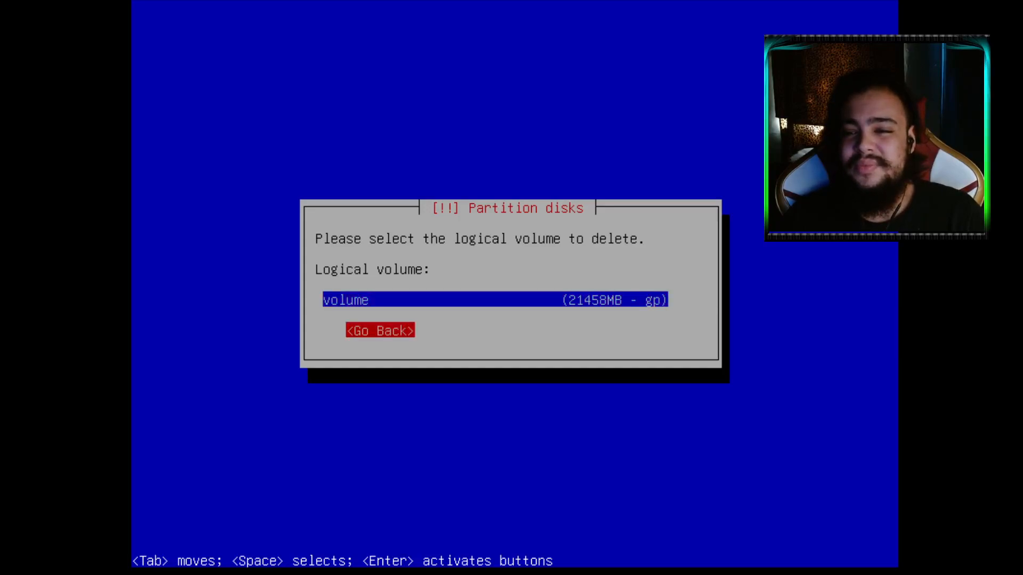
key("Return")
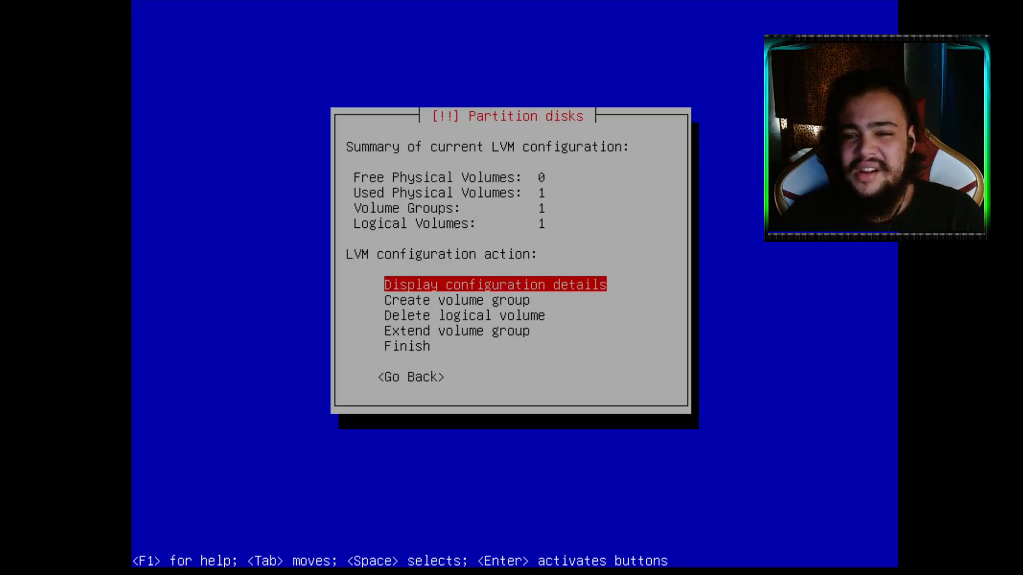
Delete the logical volume named 'volume' from group gp
key("Down")
key("Down")
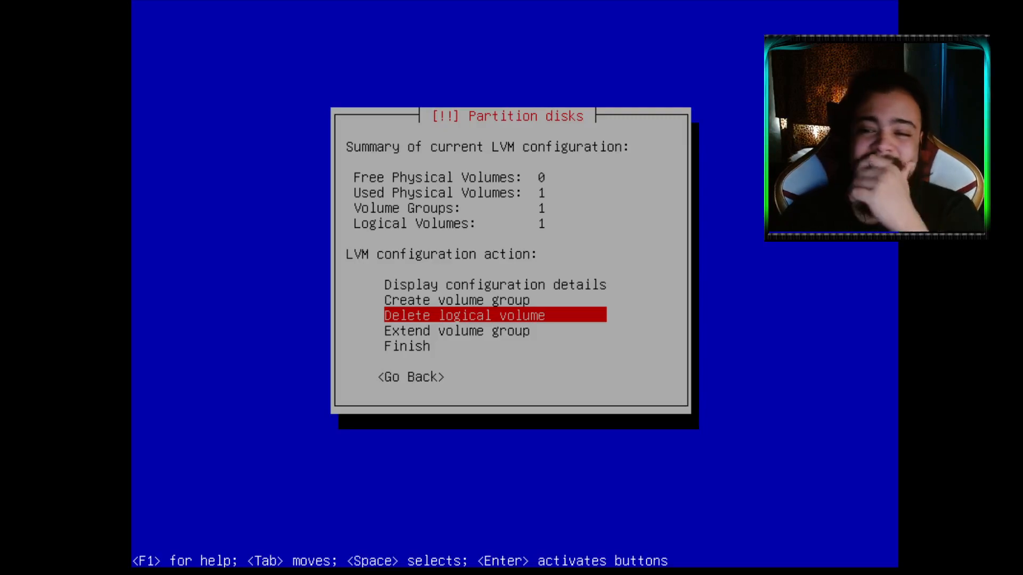
key("Return")
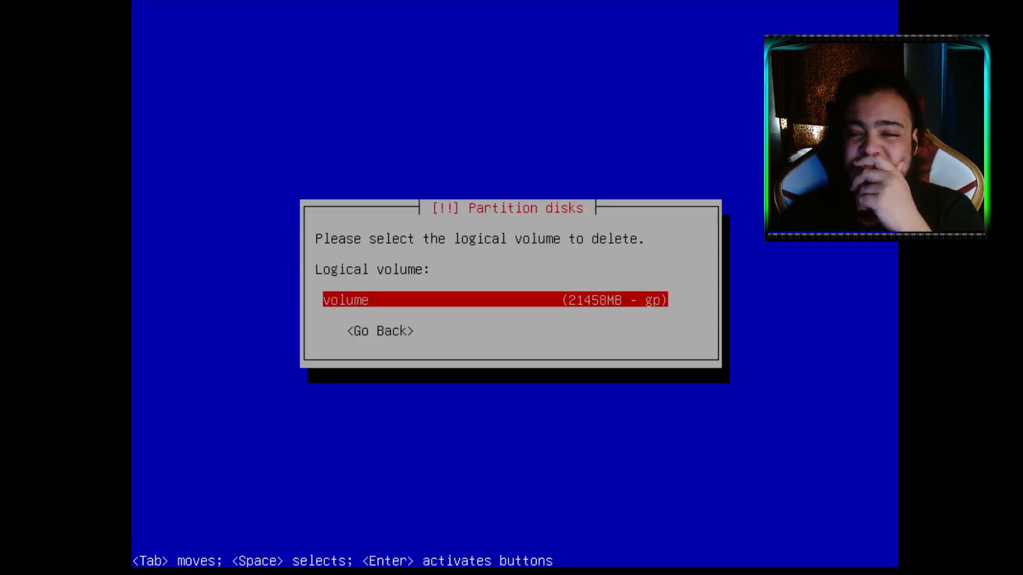
key("Return")
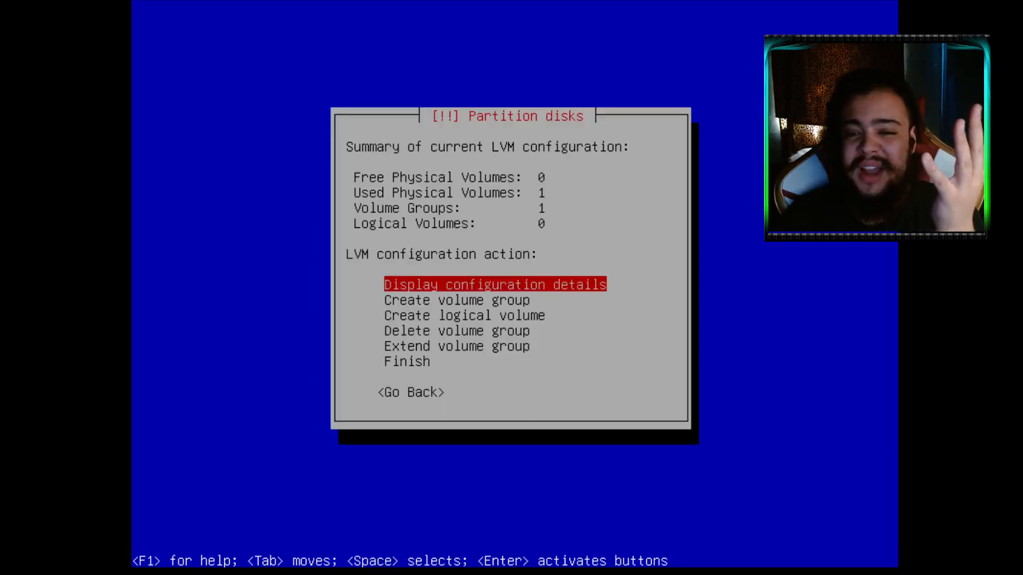
Start creating a new volume group, then cancel at the empty name field
key("Down")
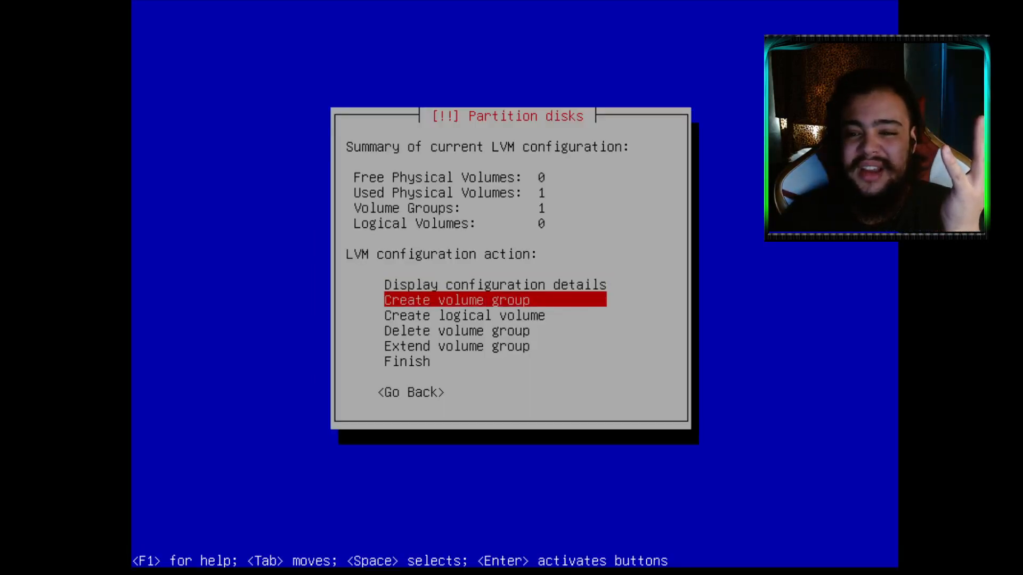
key("Down")
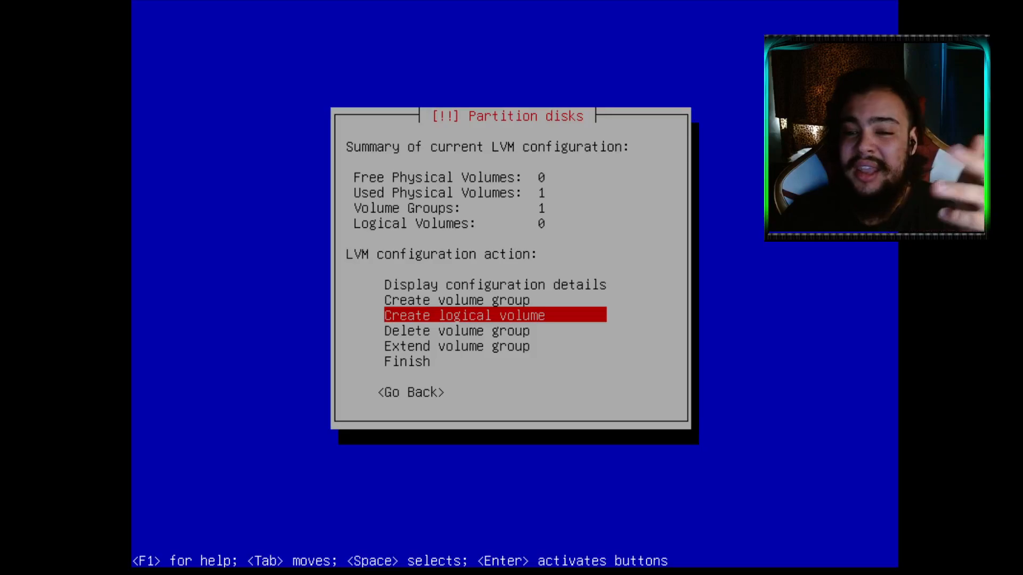
key("Up")
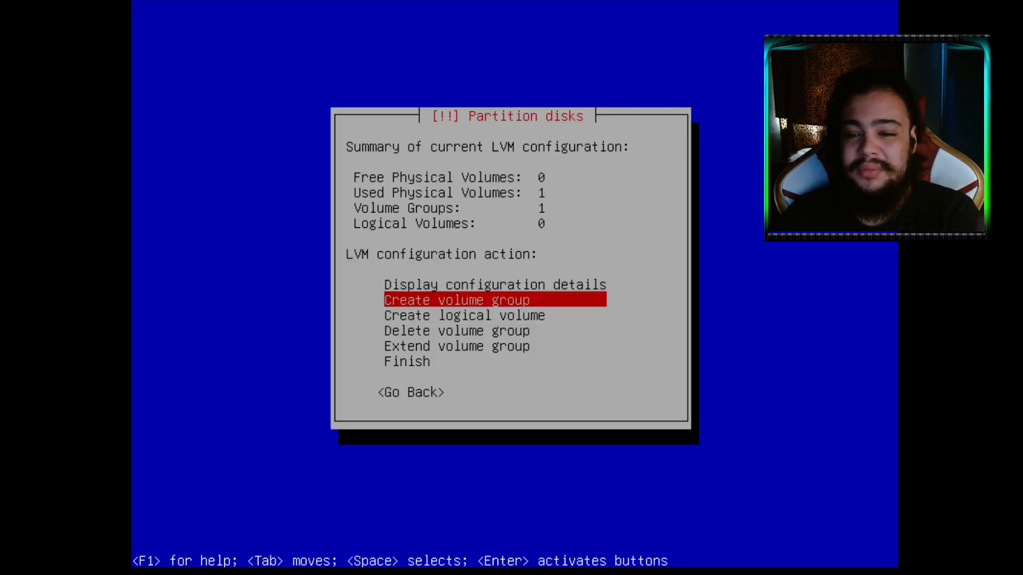
key("Down")
key("Up")
key("Return")
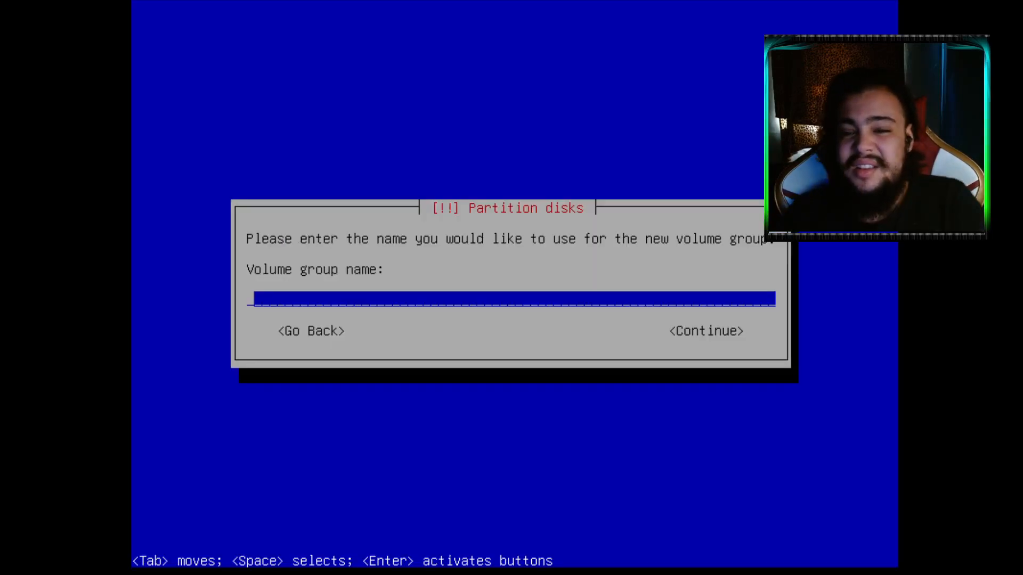
key("Tab")
key("Tab")
key("Tab")
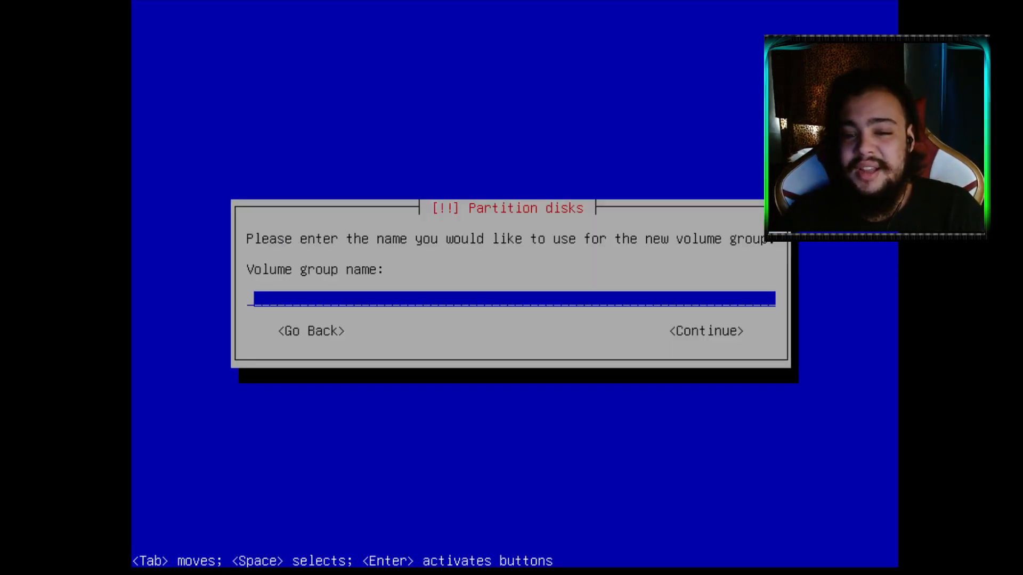
key("Return")
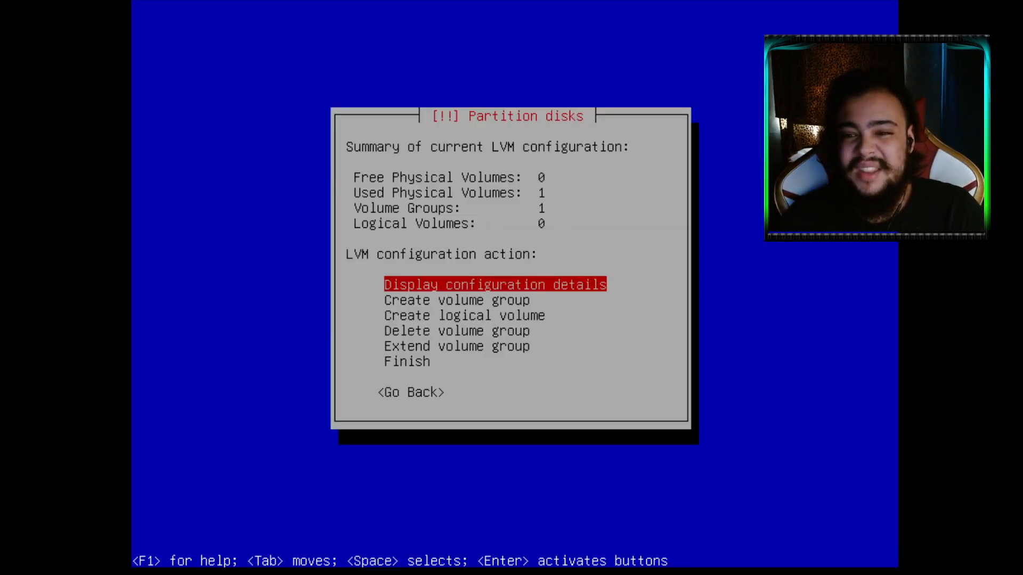
Finish LVM setup, review the partition list, and reopen the Logical Volume Manager
key("Down")
key("Down")
key("Down")
key("Down")
key("Down")
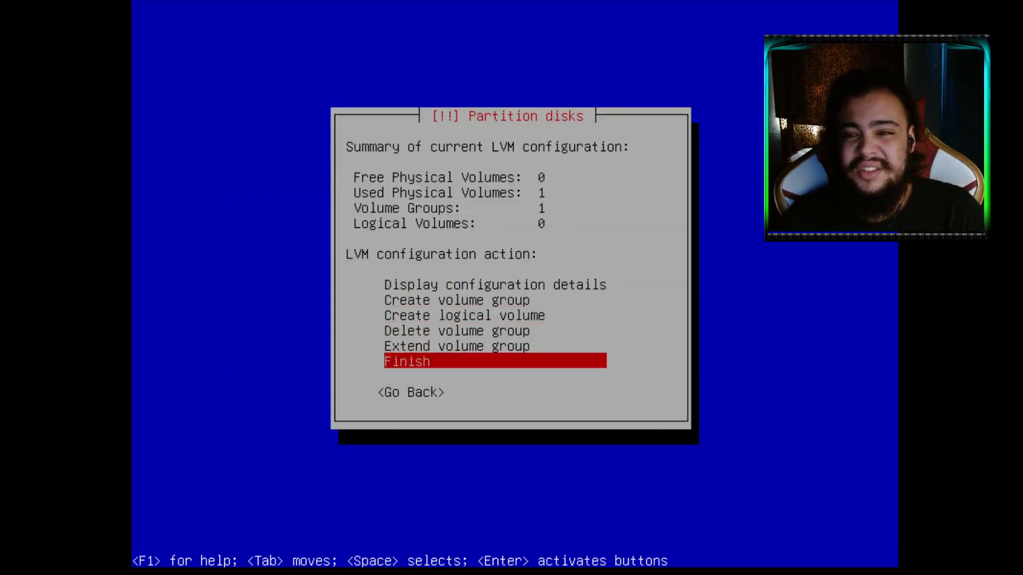
key("Return")
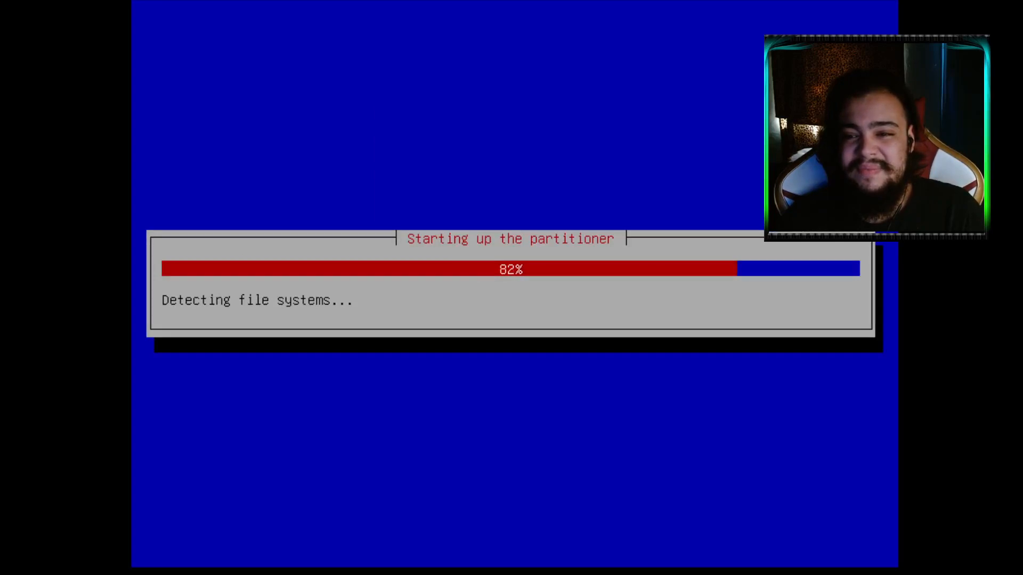
key("Down")
key("Down")
key("Down")
key("Down")
key("Down")
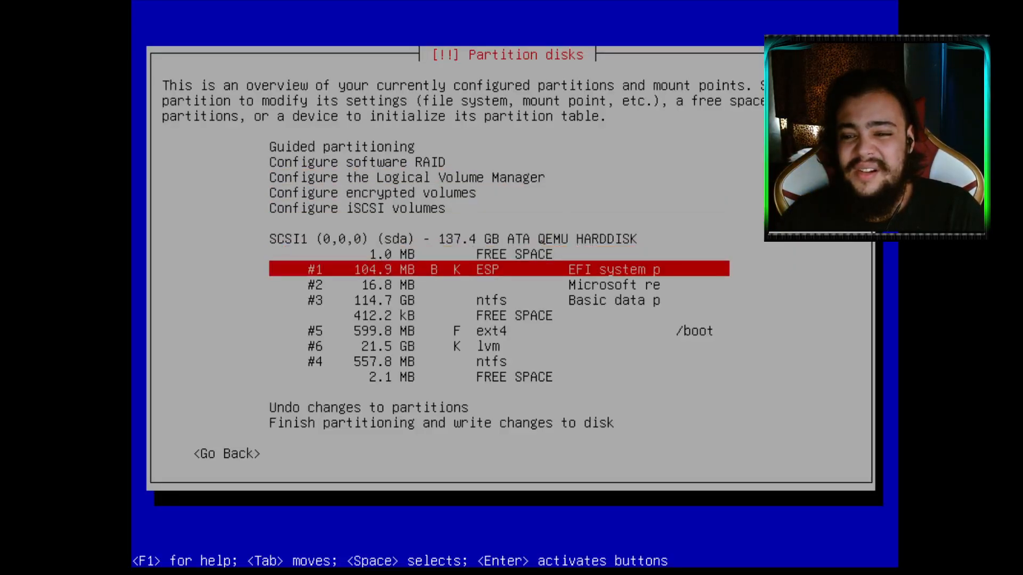
key("Down")
key("Down")
key("Down")
key("Down")
key("Down")
key("Up")
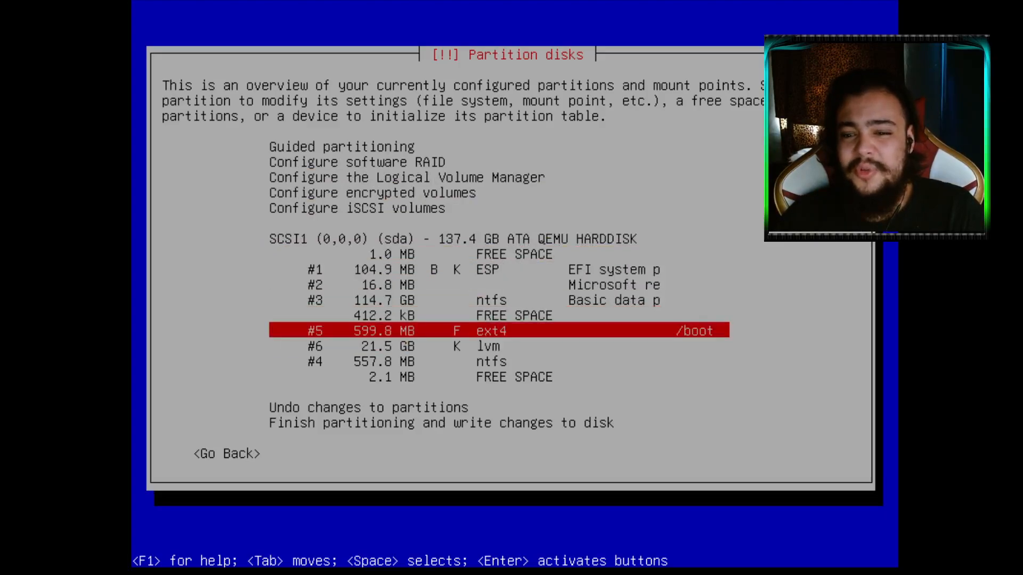
key("Down")
key("Up")
key("Up")
key("Up")
key("Up")
key("Up")
key("Up")
key("Up")
key("Up")
key("Up")
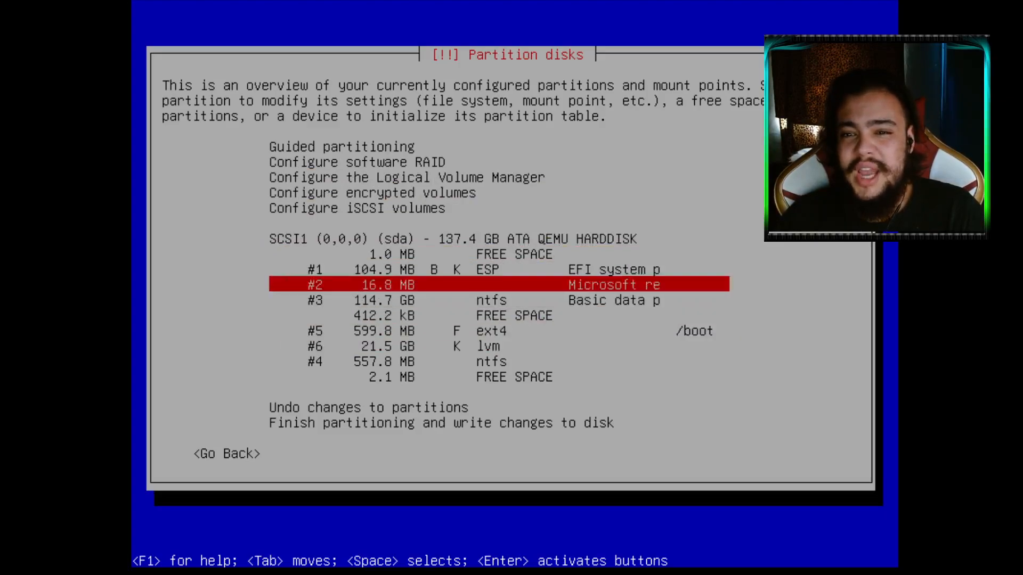
key("Up")
key("Return")
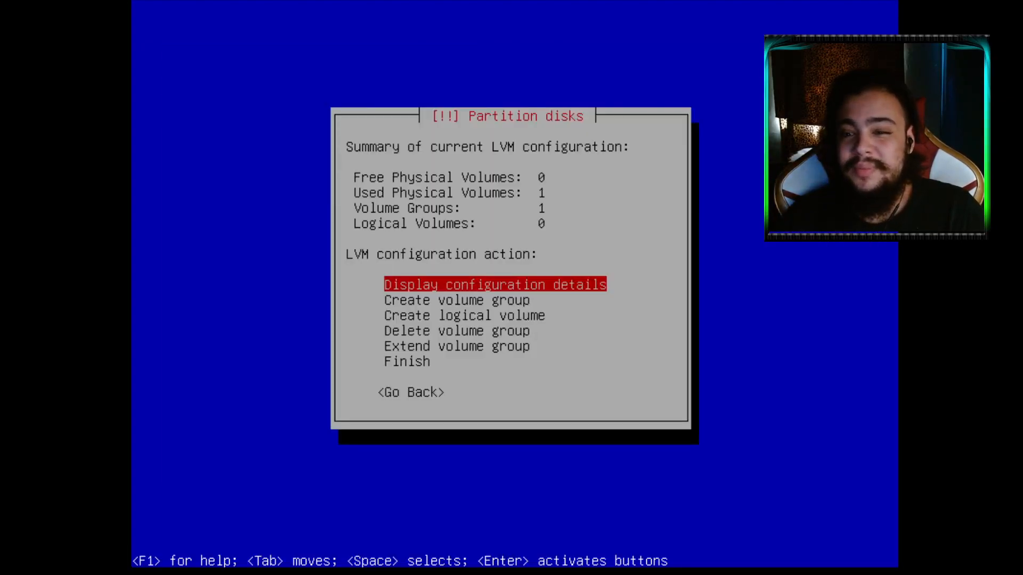
Create logical volume 'vldebian' in volume group gp with the full 21458MB size
key("Down")
key("Down")
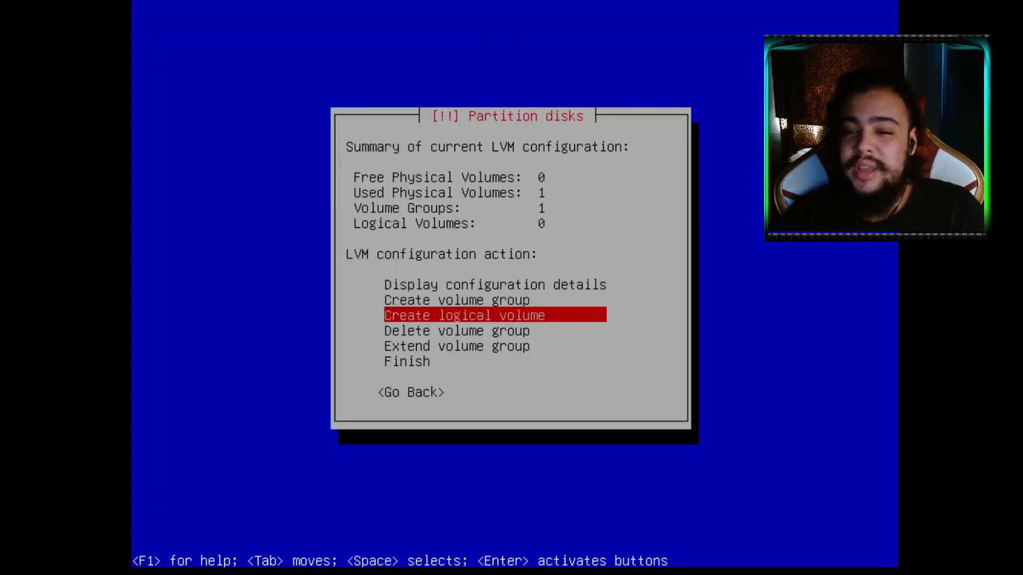
key("Return")
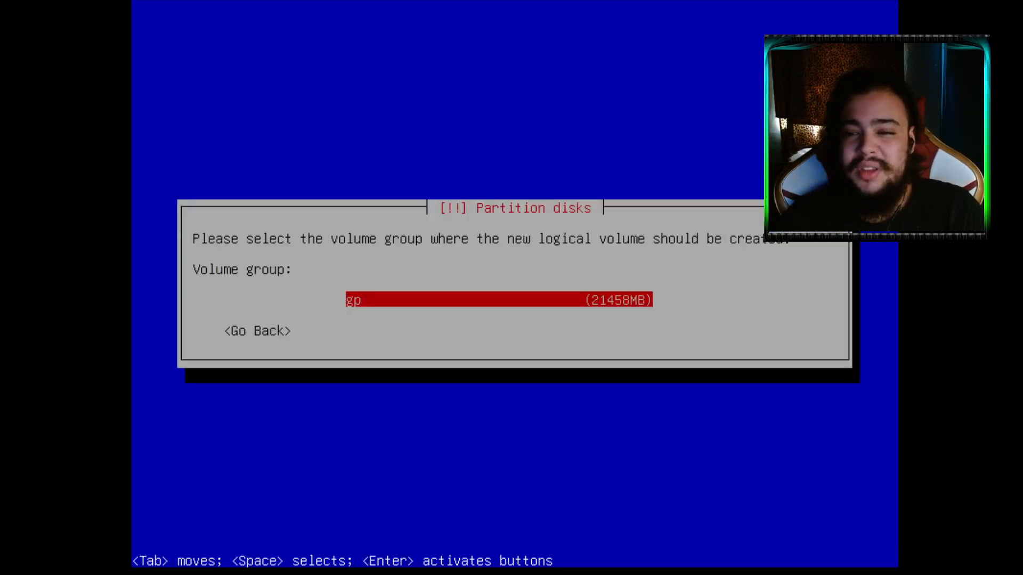
key("Return")
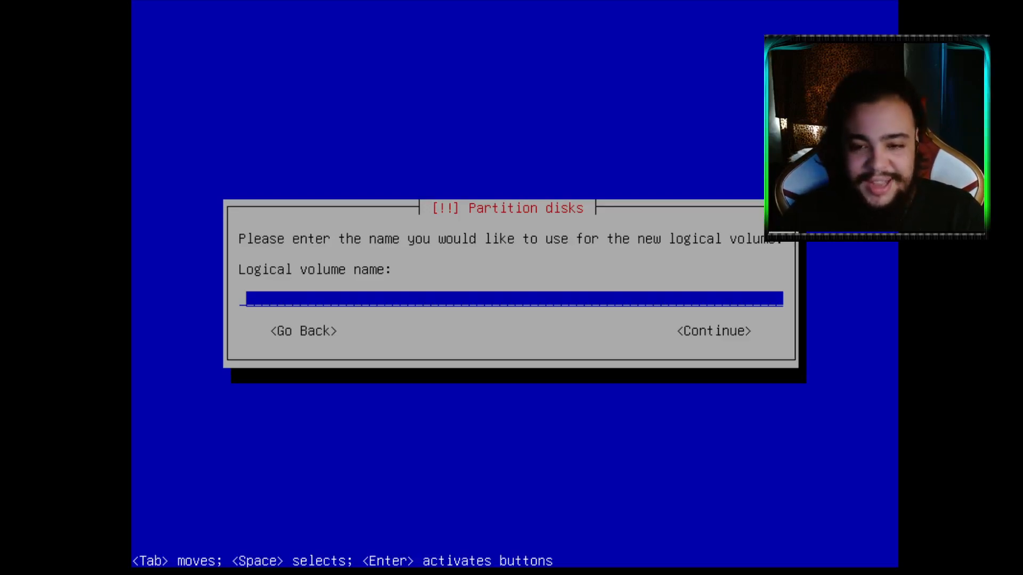
type("v")
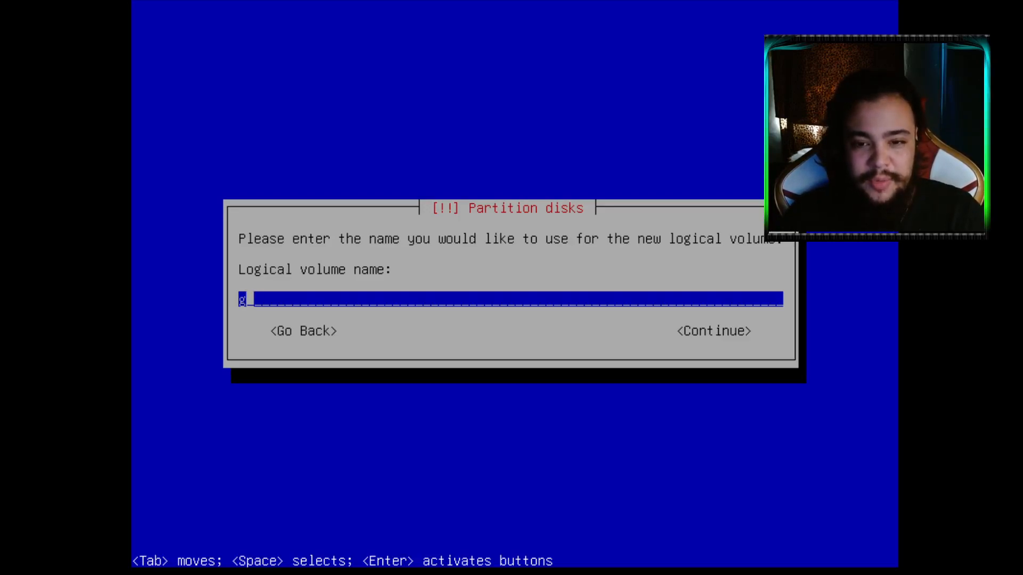
type("ldebian")
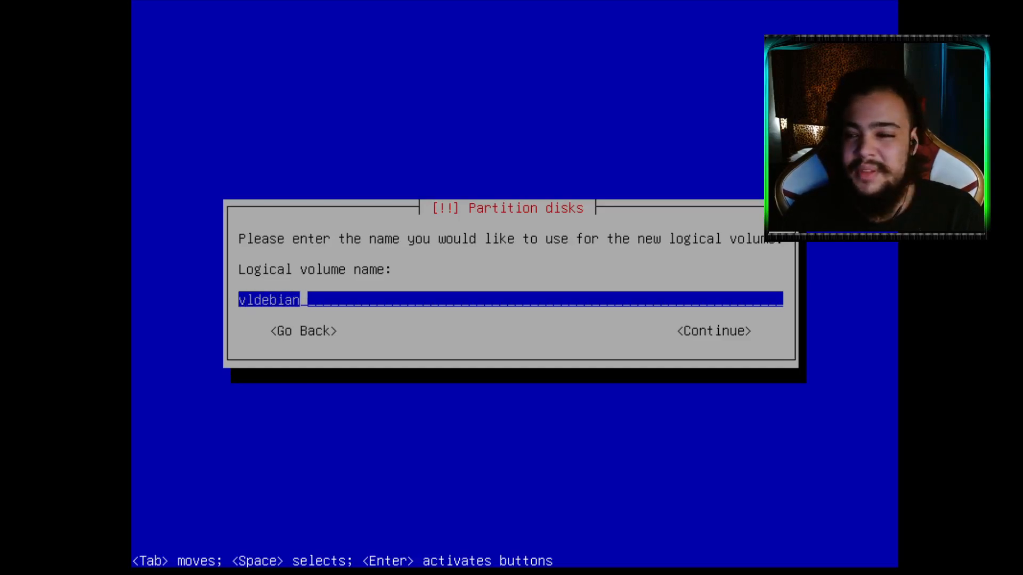
key("Return")
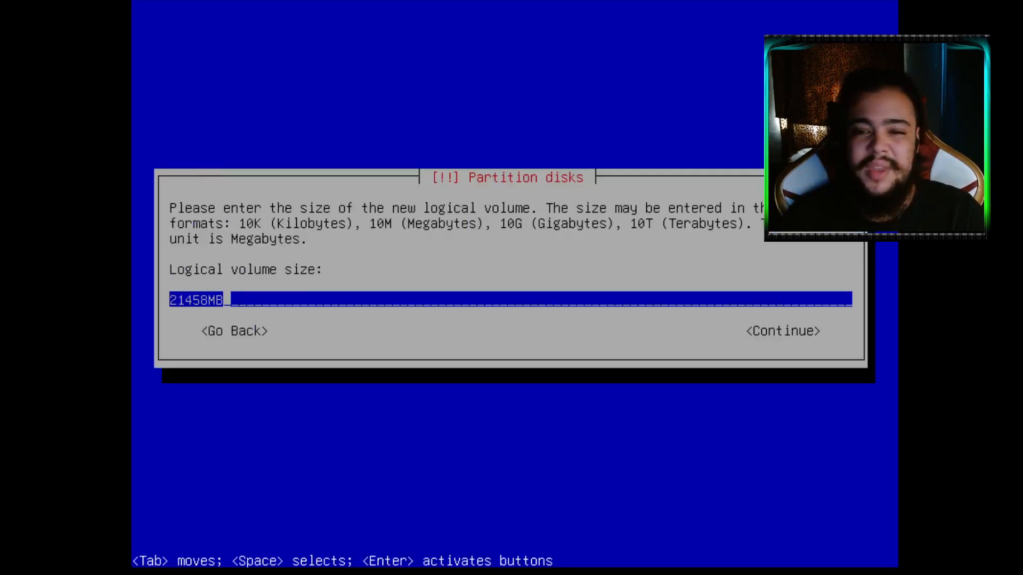
key("Tab")
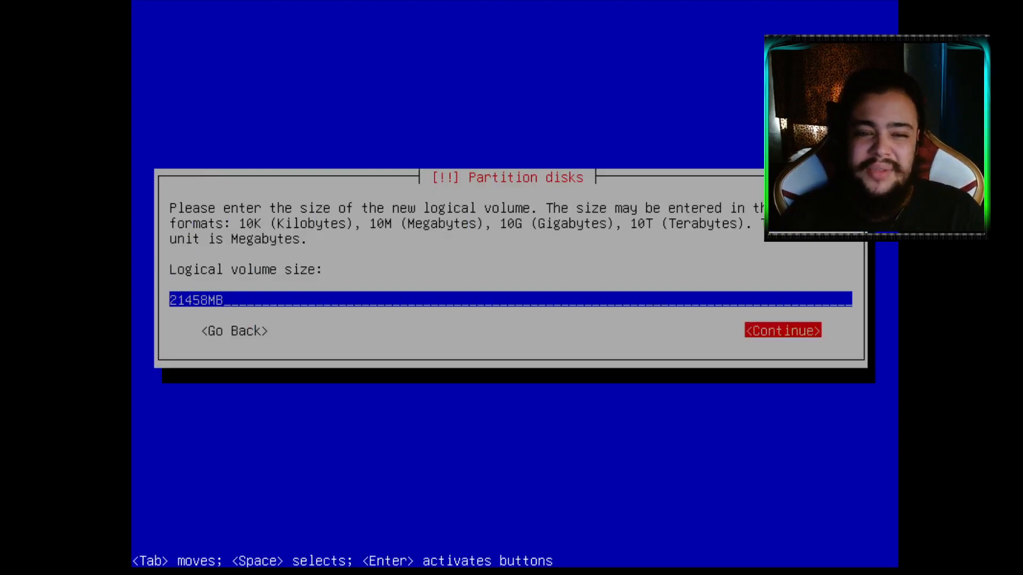
key("Return")
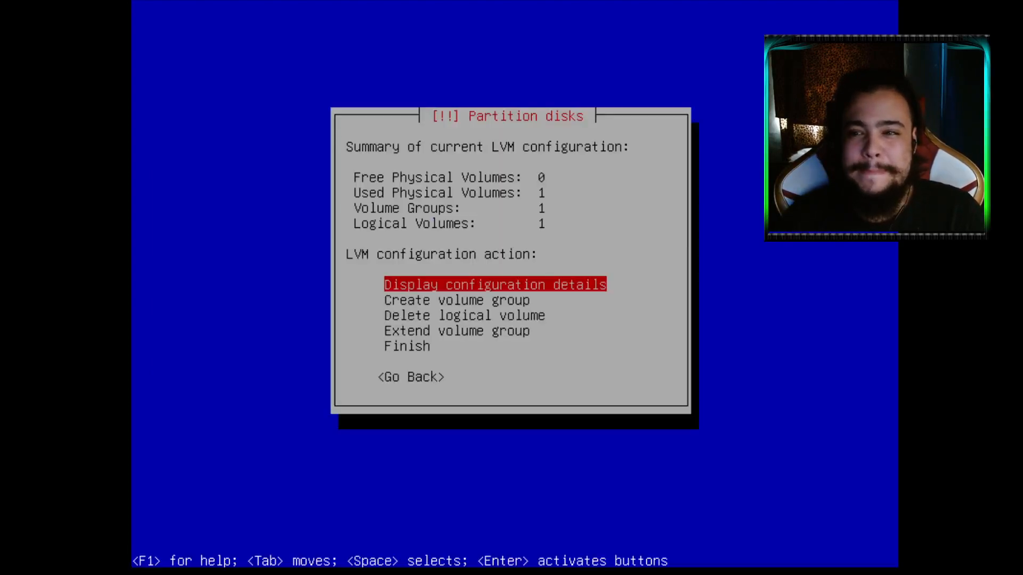
key("Down")
key("Down")
key("Down")
key("Down")
Finish LVM setup and go to Configure encrypted volumes in the partitioner
key("Return")
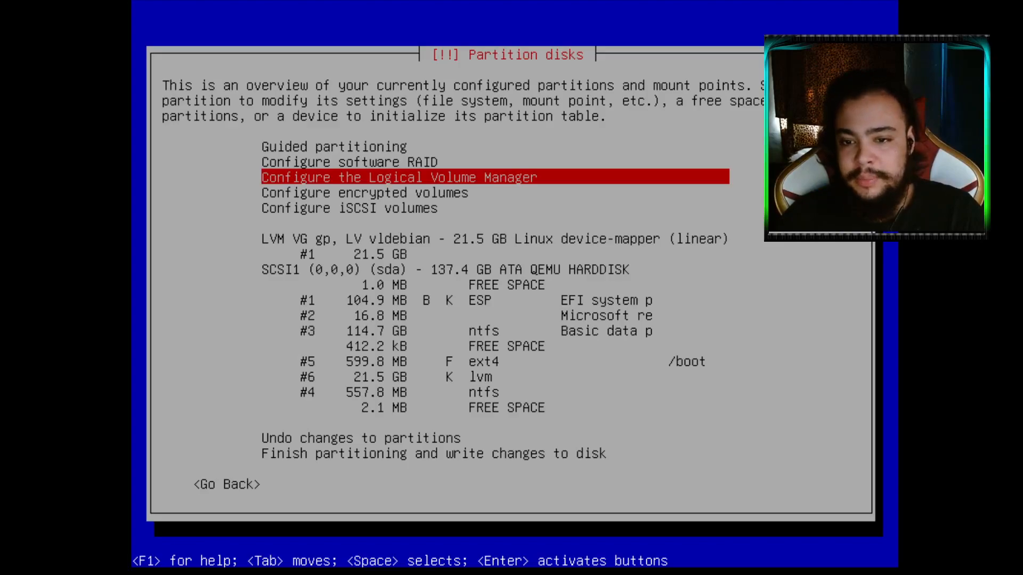
key("Down")
key("Down")
key("Down")
key("Down")
key("Down")
key("Down")
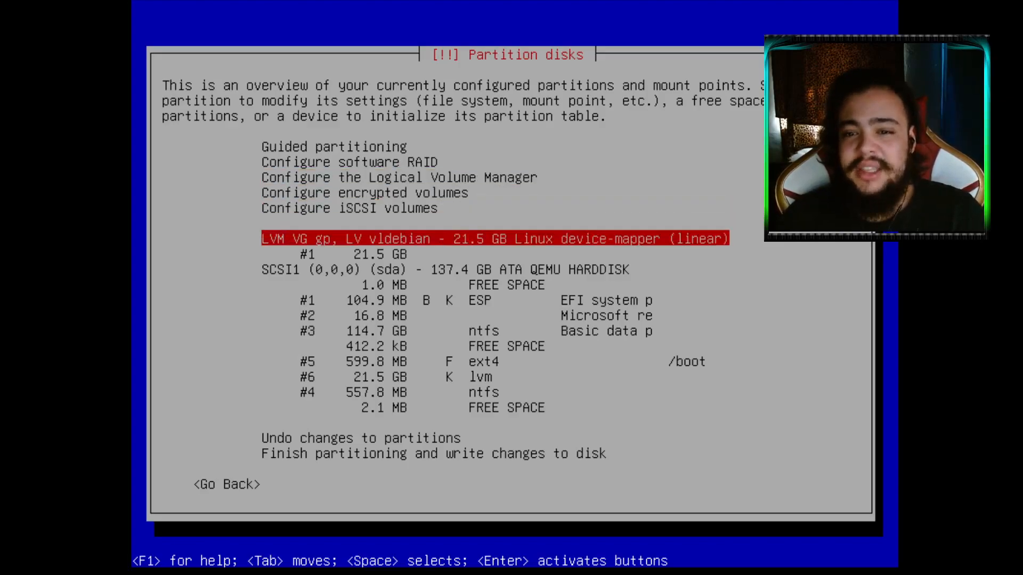
key("Up")
key("Up")
key("Up")
key("Down")
key("Down")
key("Down")
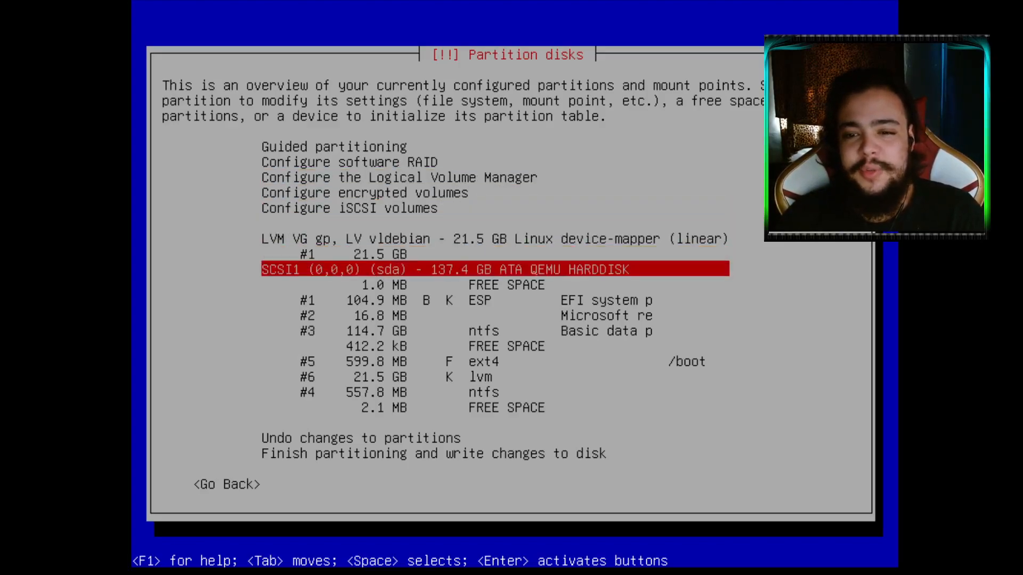
key("Up")
key("Up")
key("Up")
key("Up")
key("Up")
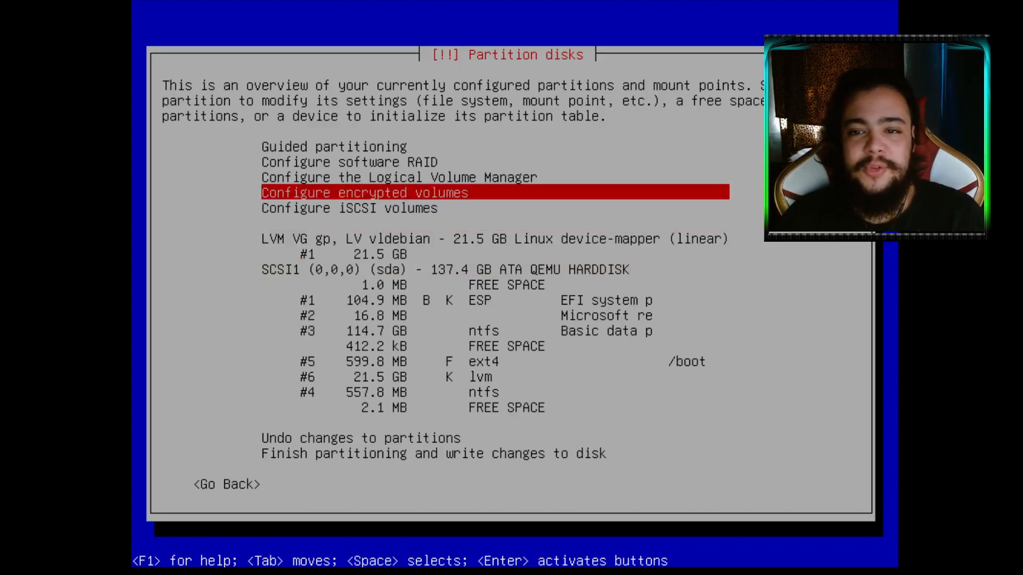
key("Down")
key("Up")
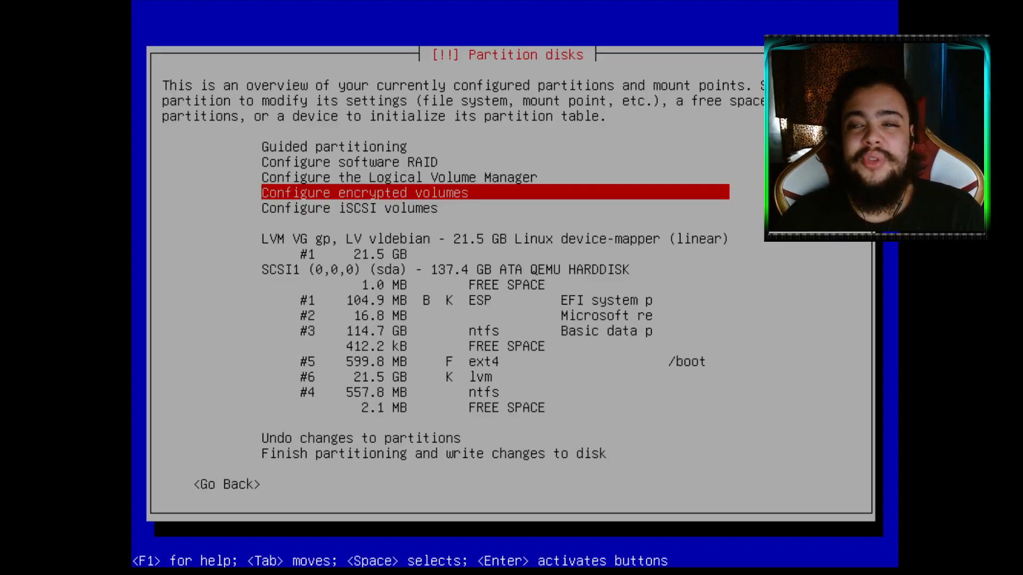
key("Return")
key("Down")
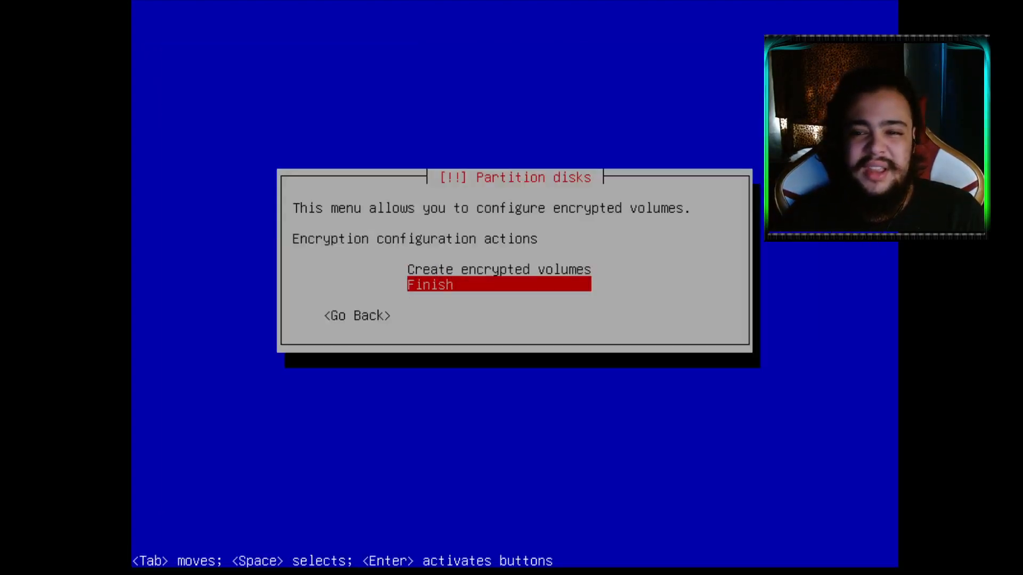
Encrypt /dev/mapper/gp-vldebian with aes 256-bit settings and mark the partition setup done
key("Up")
key("Return")
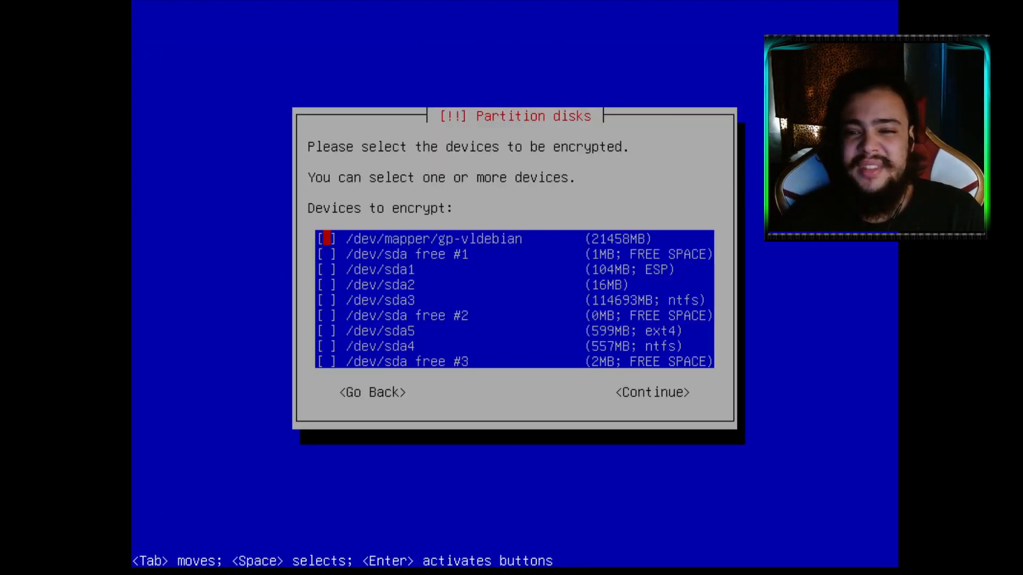
key("space")
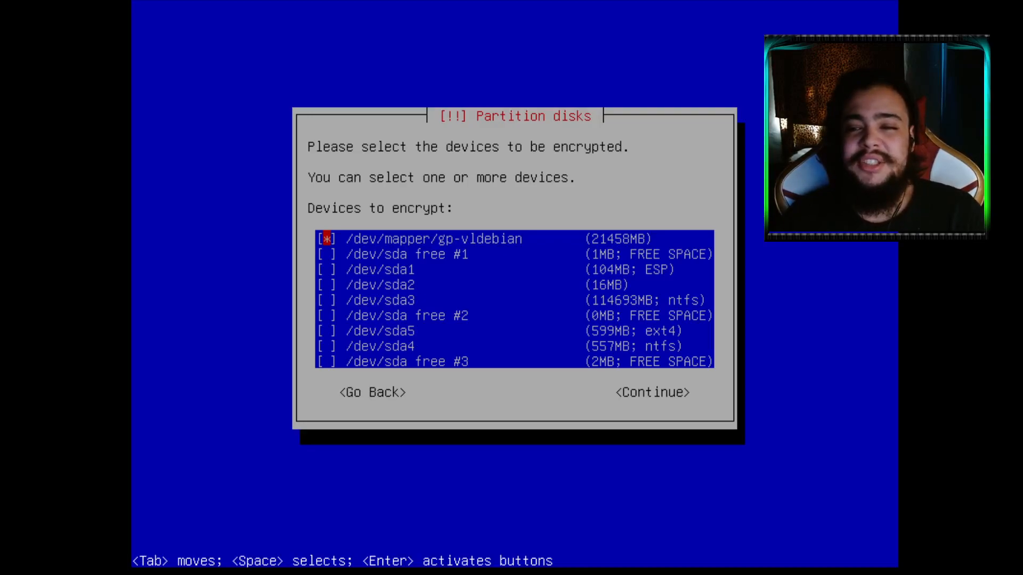
key("Return")
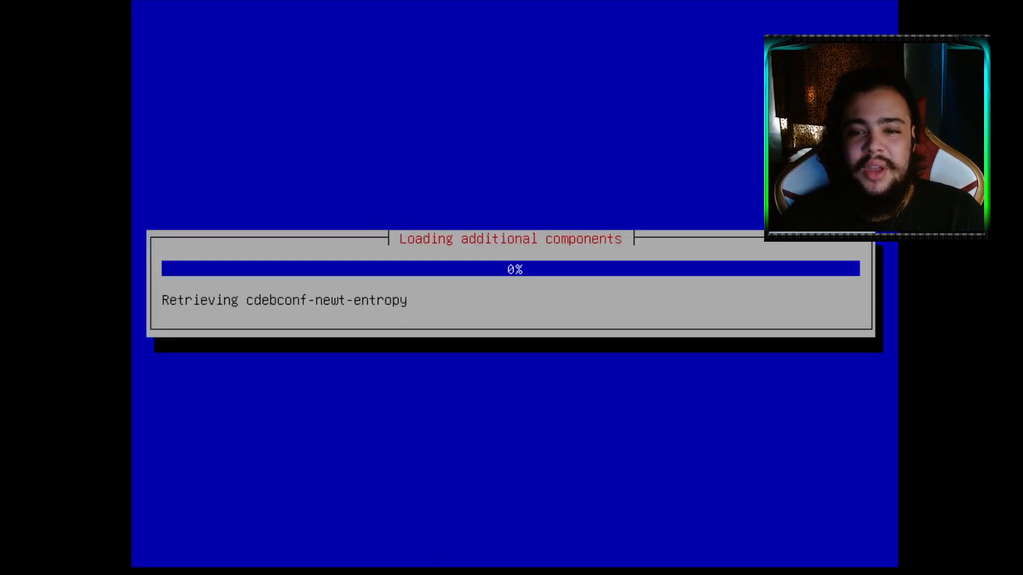
key("Up")
key("Down")
key("Up")
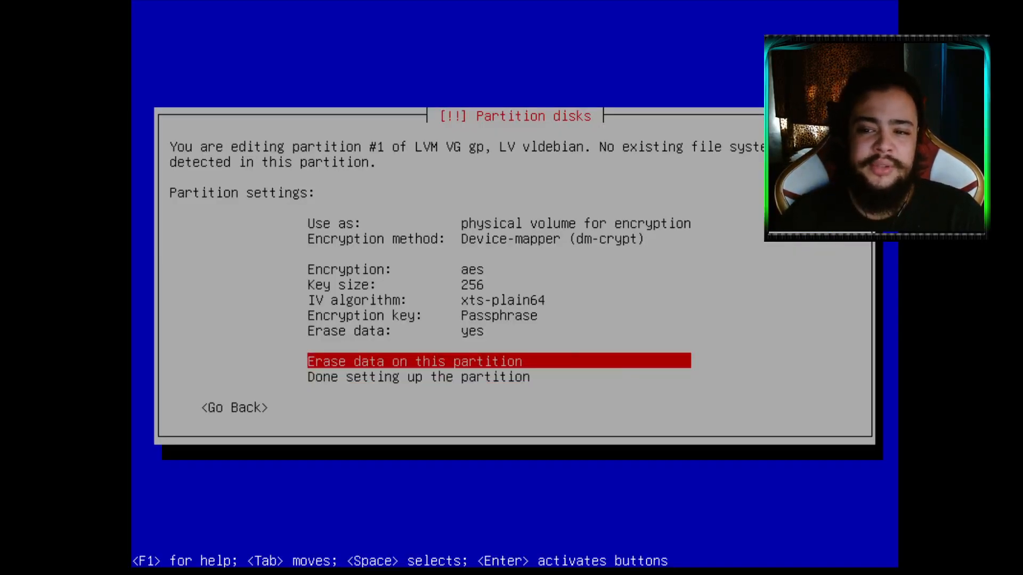
key("Up")
key("Up")
key("Up")
key("Up")
key("Up")
key("Up")
key("Up")
key("Down")
key("Down")
key("Down")
key("Down")
key("Down")
key("Down")
key("Down")
key("Down")
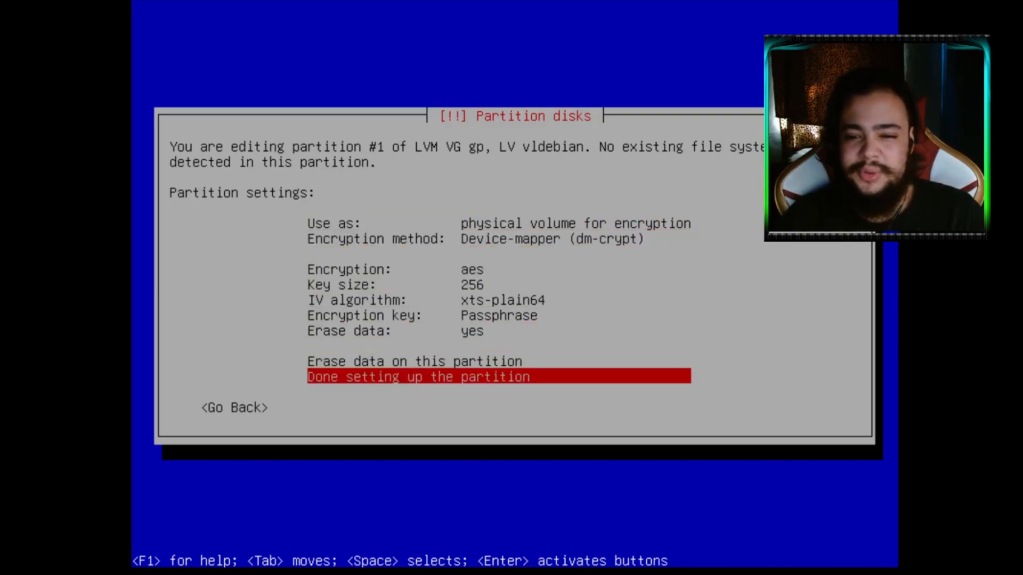
key("Return")
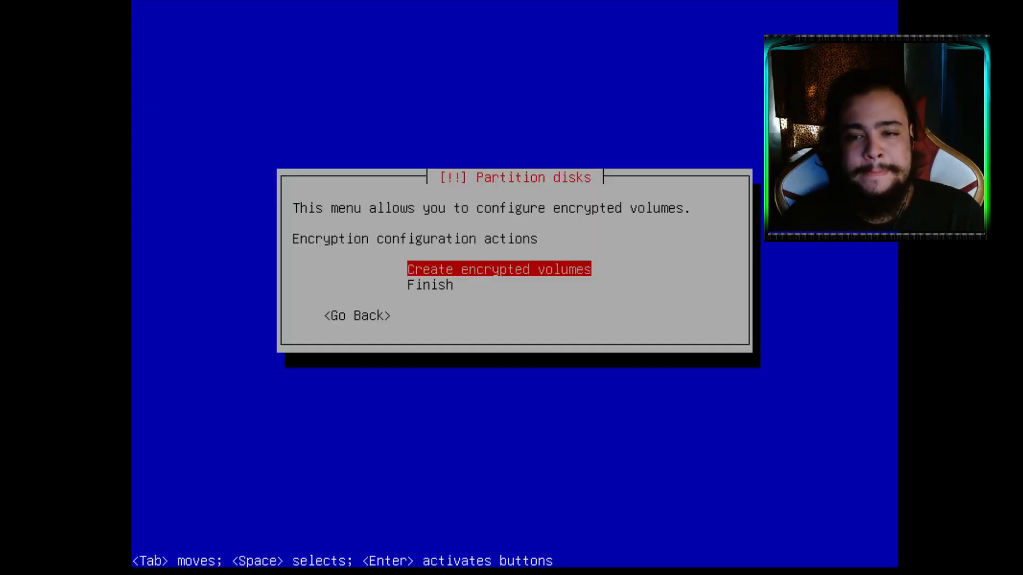
Finish the encryption configuration and answer No to erasing the data on vldebian
key("Down")
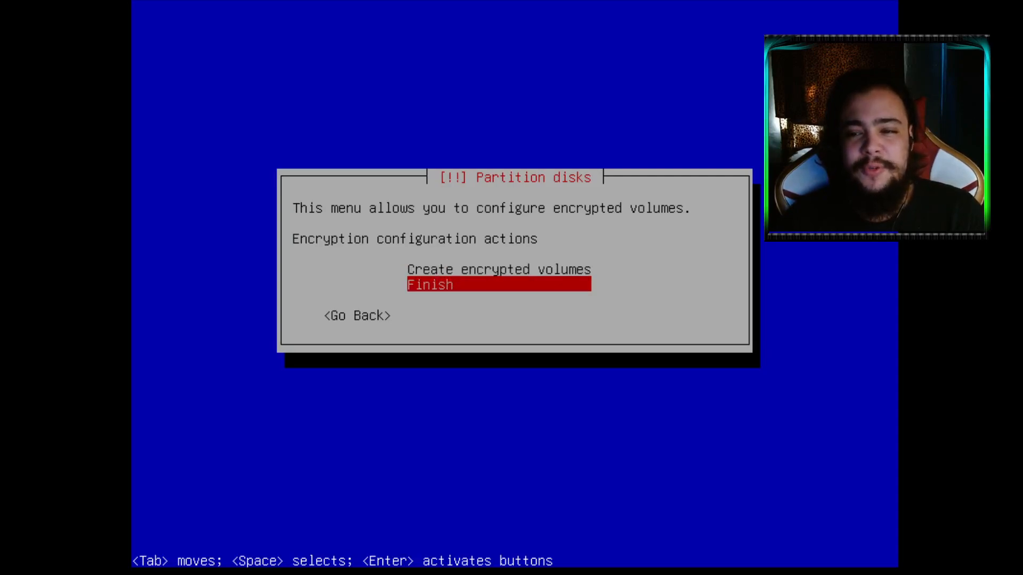
key("Return")
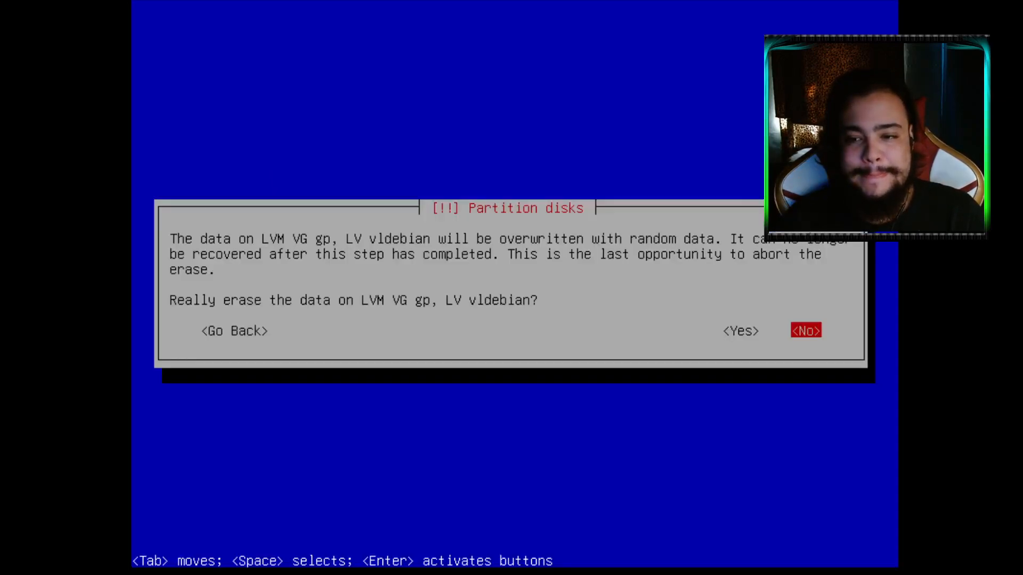
key("Left")
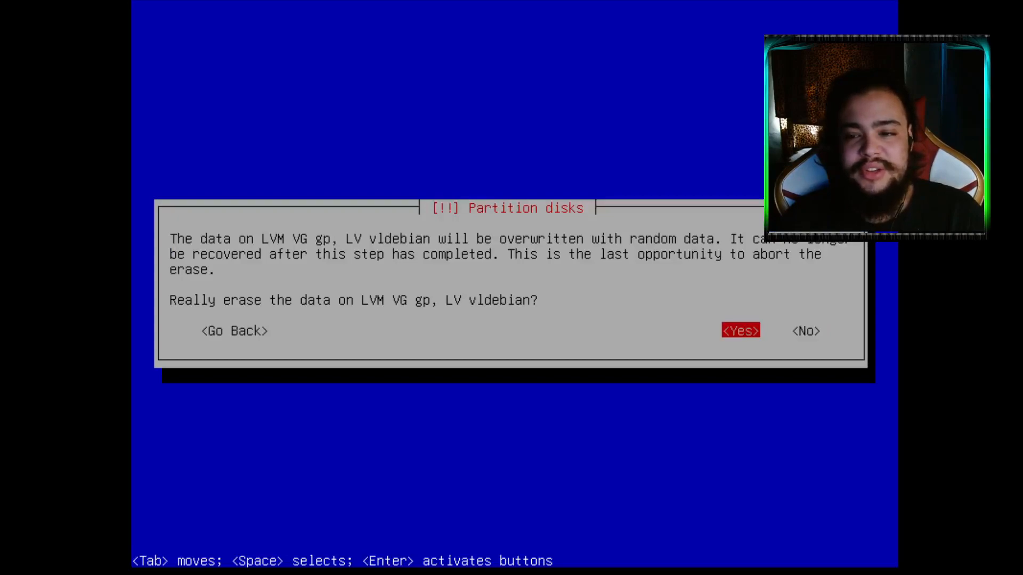
key("Right")
key("Left")
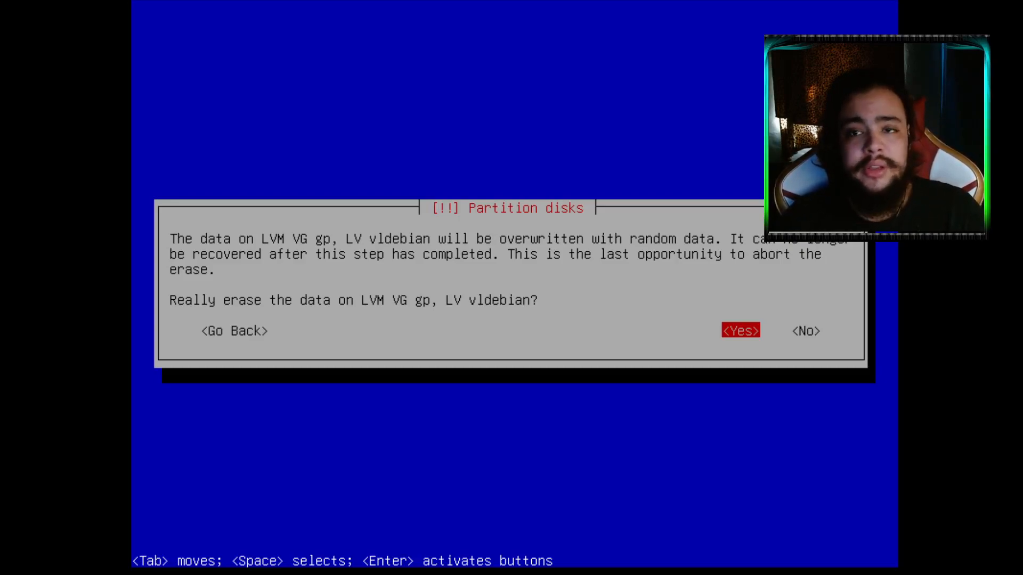
key("Right")
key("Left")
key("Right")
key("Left")
key("Right")
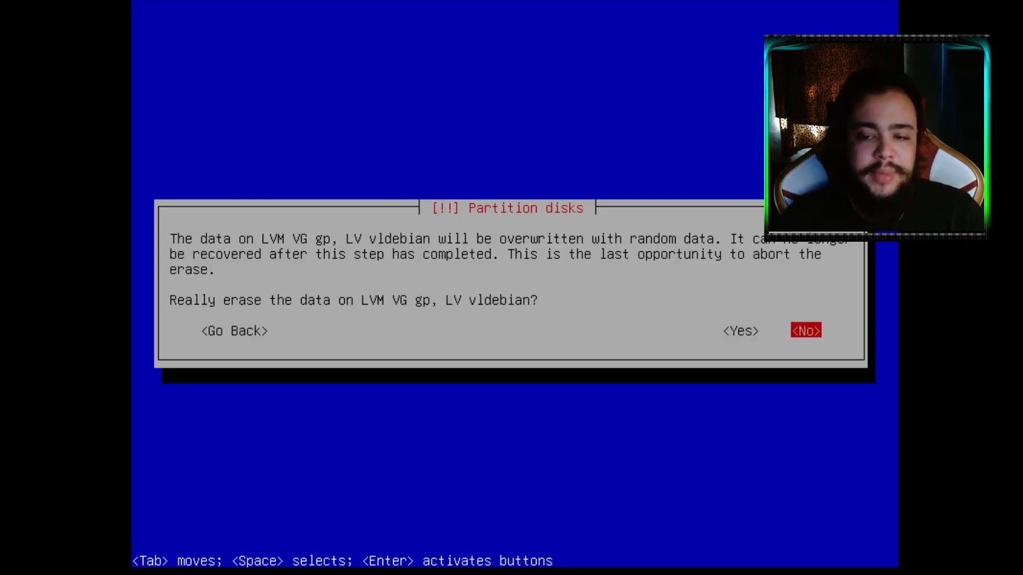
key("Return")
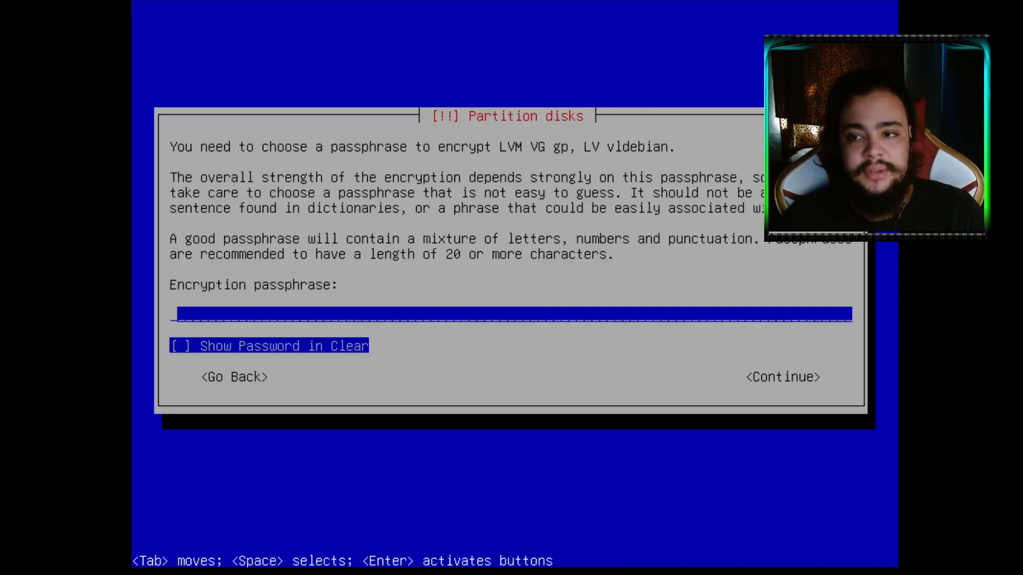
Enter the encryption passphrase twice and accept it despite the weak-passphrase warning
type("***")
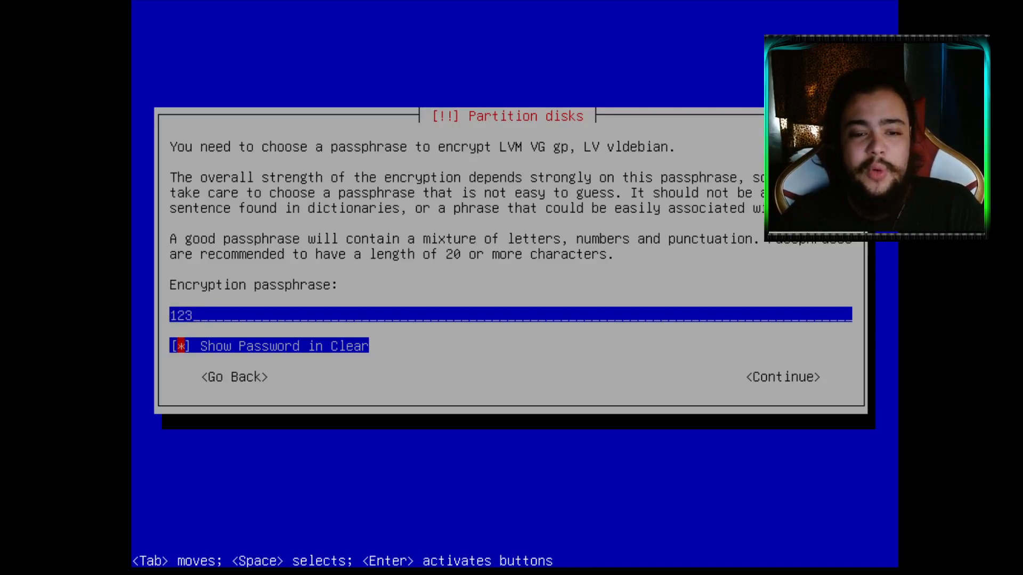
key("Return")
type("***")
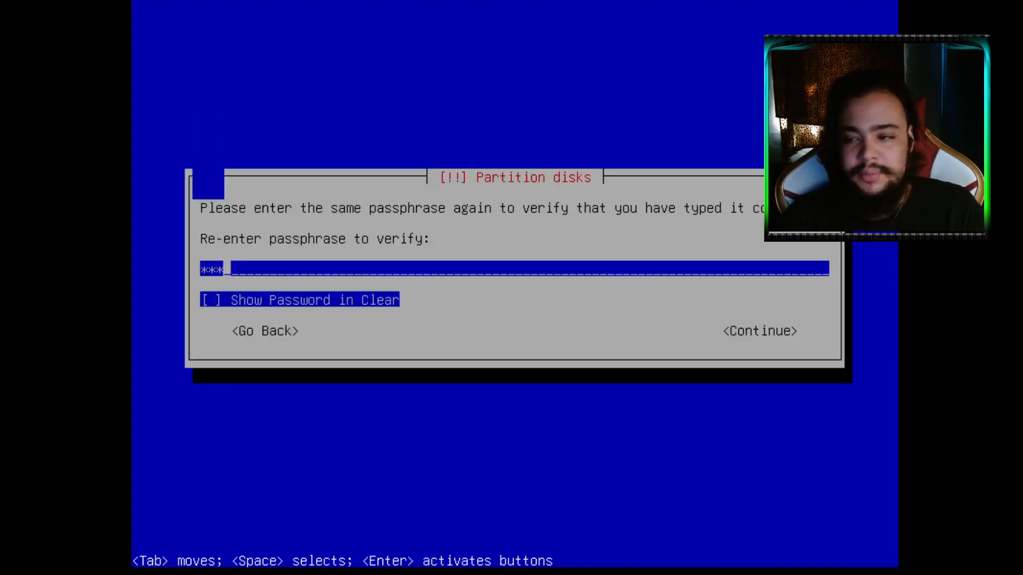
key("Return")
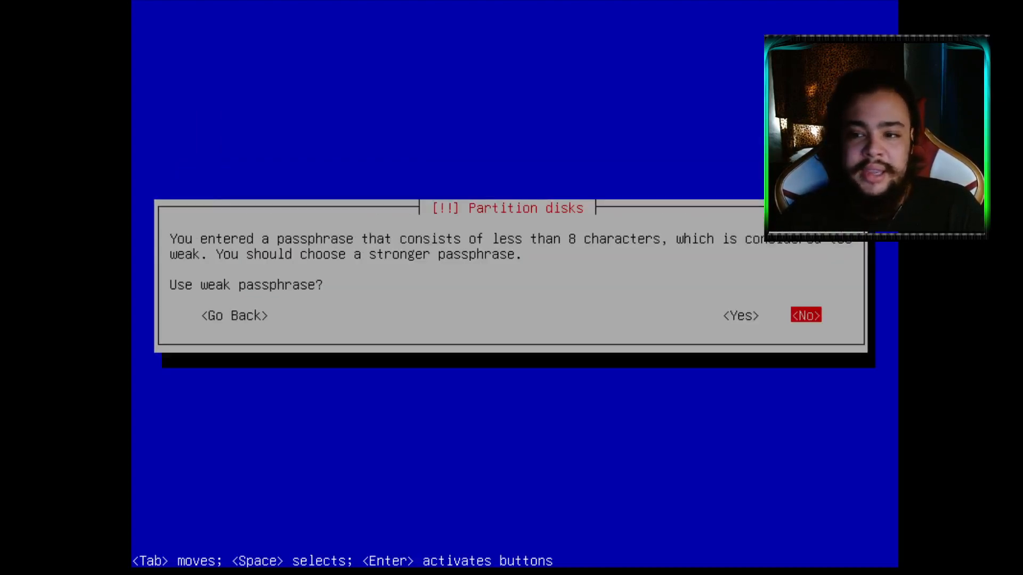
key("Left")
key("Return")
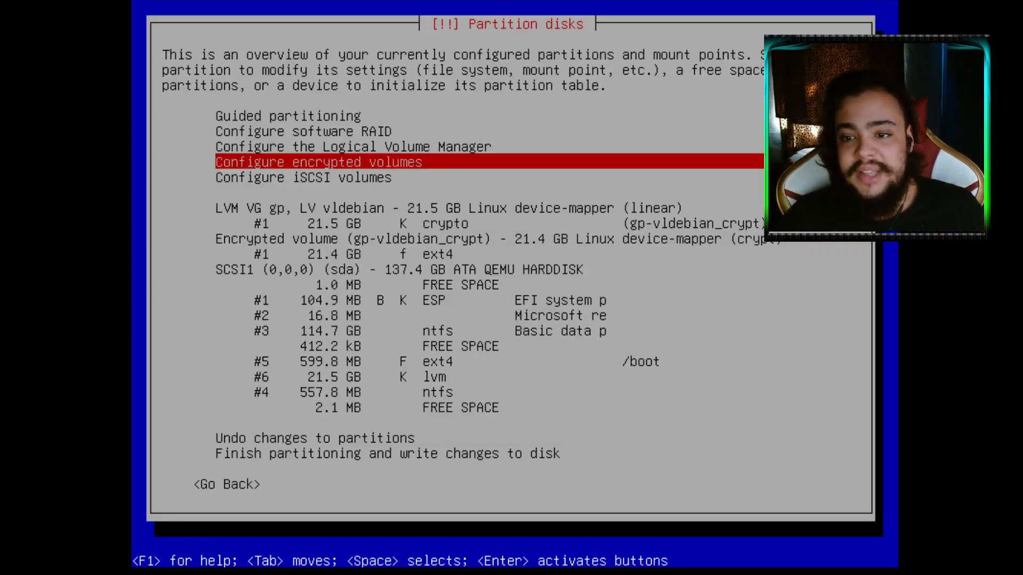
Set the encrypted 21.4 GB ext4 partition's mount point to / and finish its setup
key("Down")
key("Down")
key("Down")
key("Down")
key("Down")
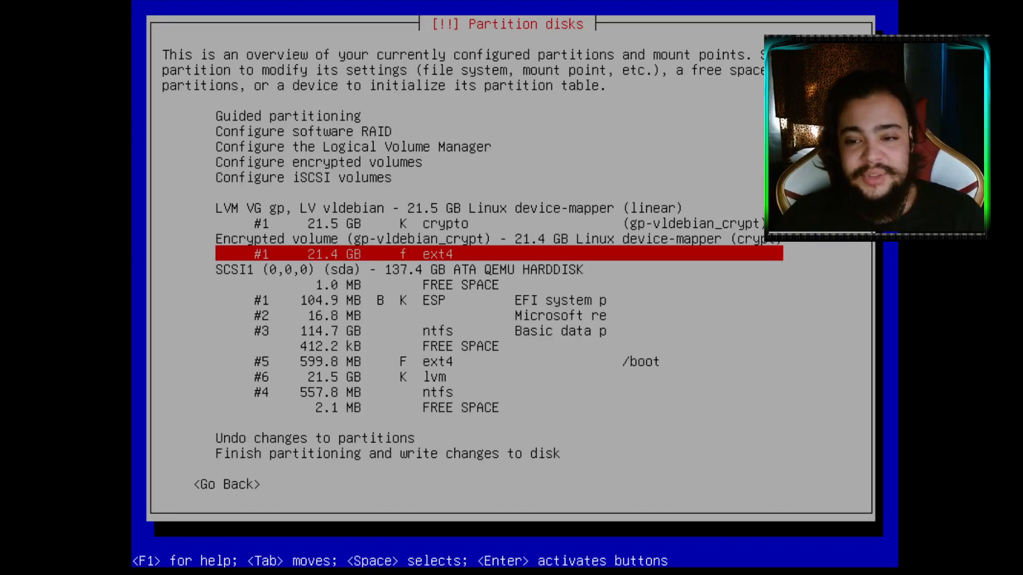
key("Return")
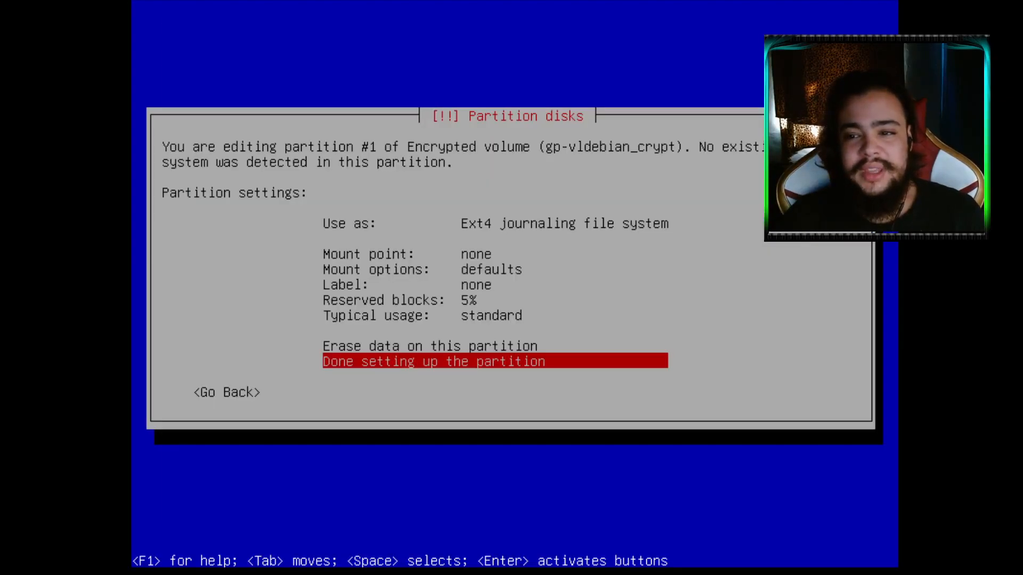
key("Up")
key("Up")
key("Up")
key("Up")
key("Up")
key("Up")
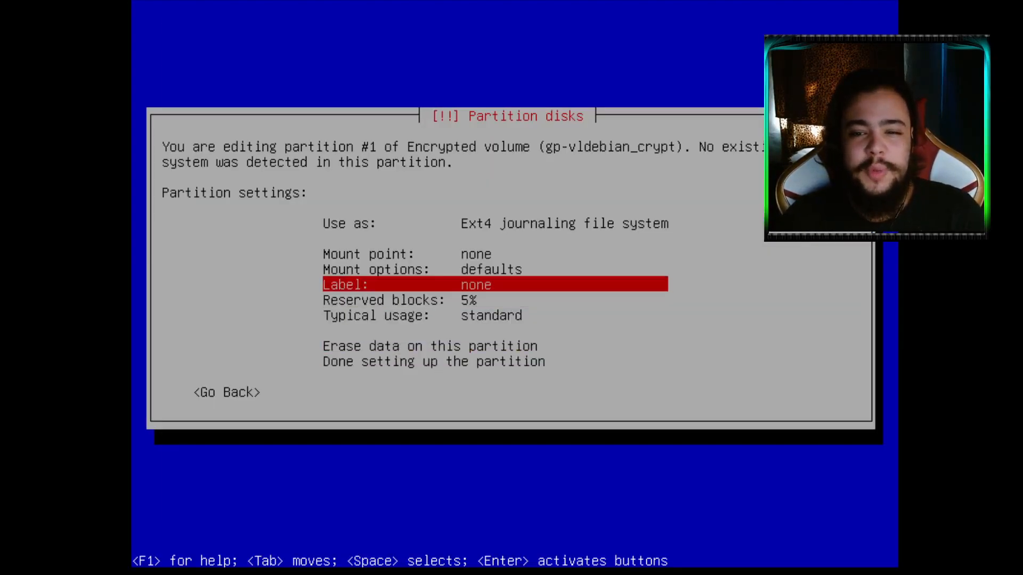
key("Return")
key("Down")
key("Up")
key("Return")
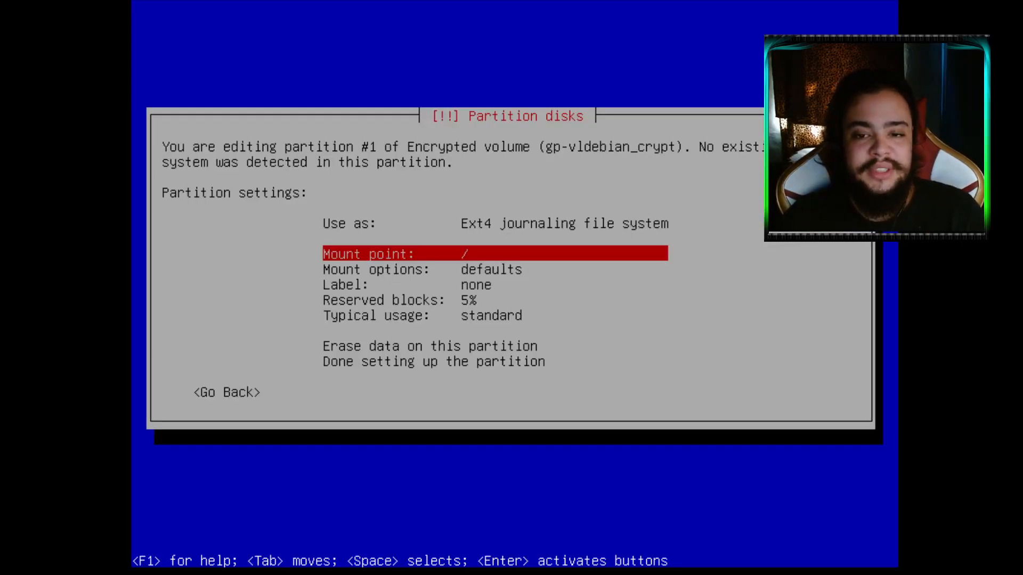
key("Down")
key("Down")
key("Down")
key("Down")
key("Down")
key("Down")
key("Down")
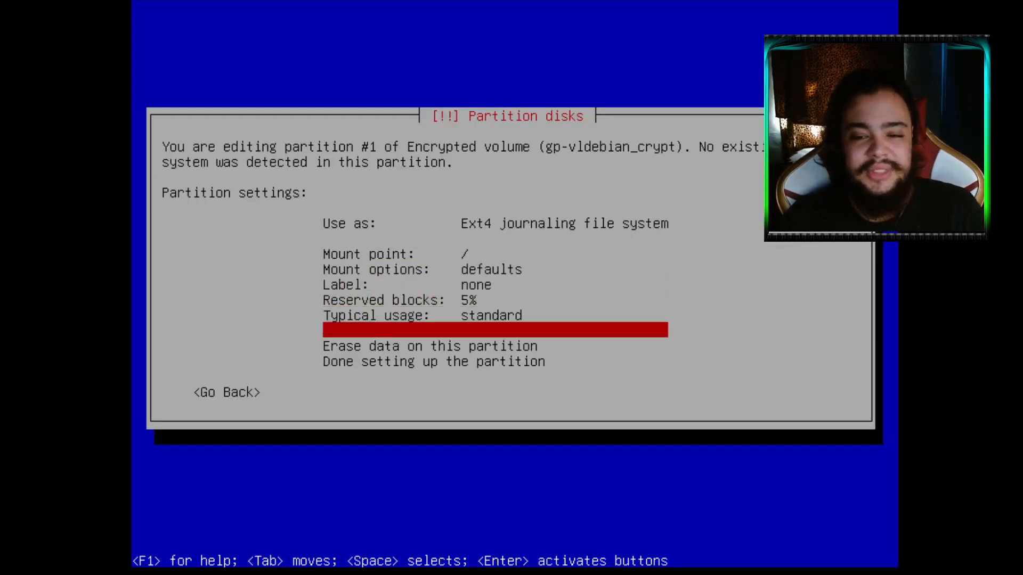
key("Return")
Choose Finish partitioning and write changes to disk
key("Down")
key("Down")
key("Down")
key("Down")
key("Down")
key("Down")
key("Down")
key("Down")
key("Down")
key("Down")
key("Down")
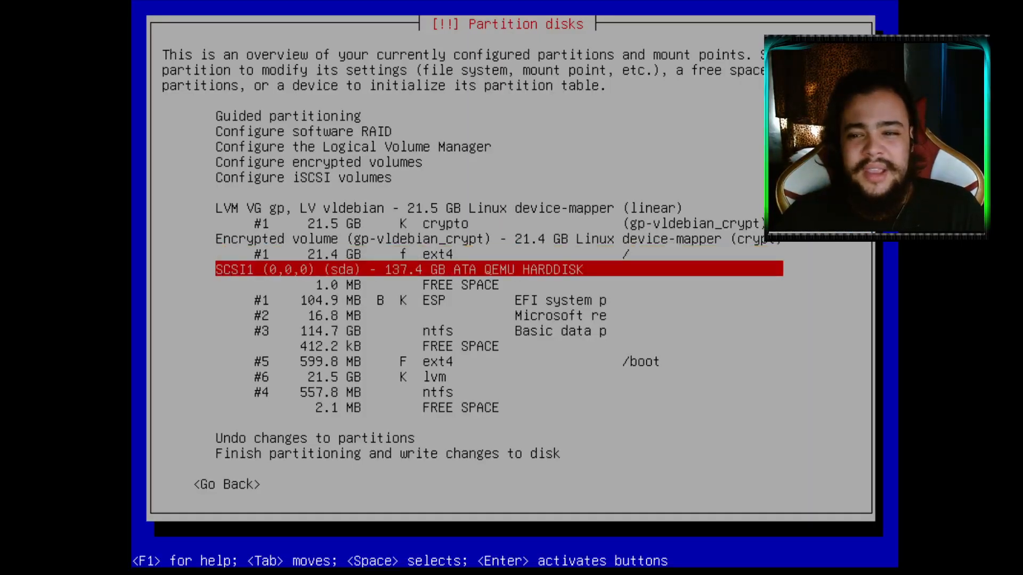
key("Up")
key("Up")
key("Up")
key("Up")
key("Up")
key("Up")
key("Up")
key("Up")
key("Up")
key("Down")
key("Down")
key("Down")
key("Down")
key("Down")
key("Down")
key("Down")
key("Down")
key("Down")
key("Return")
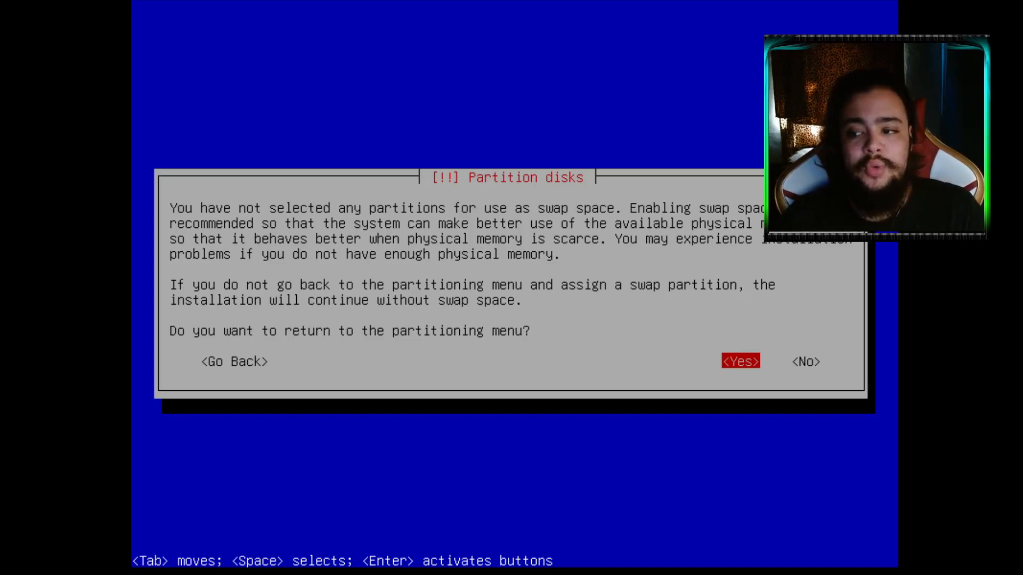
Decline returning to partitioning so the install continues without swap, then highlight Yes to write changes
key("Tab")
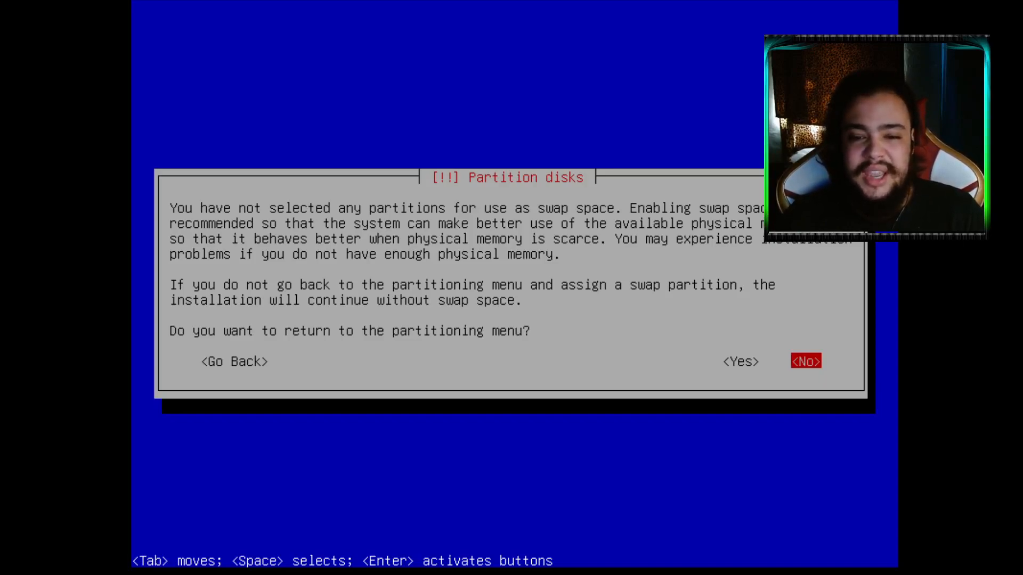
key("Left")
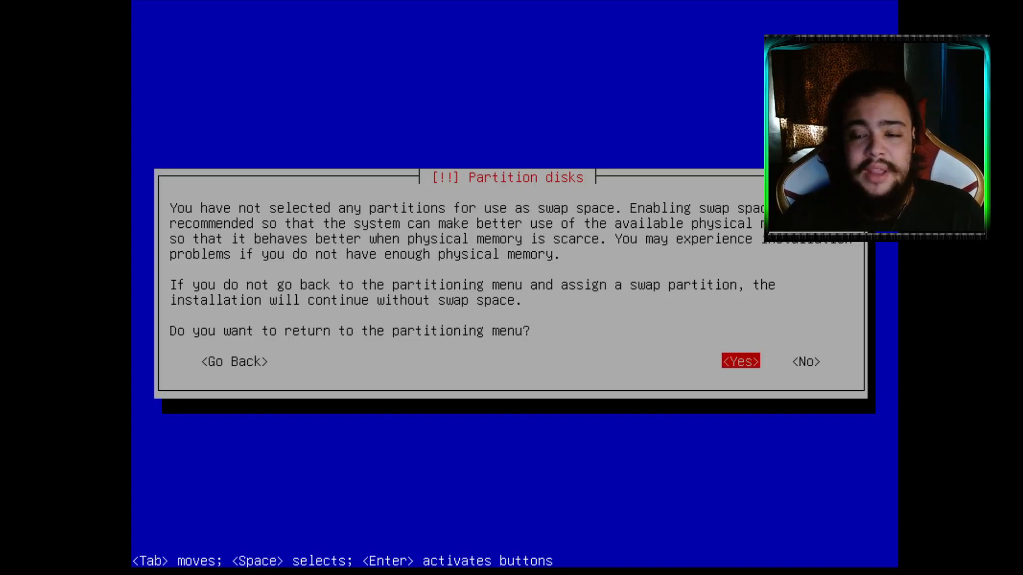
key("Right")
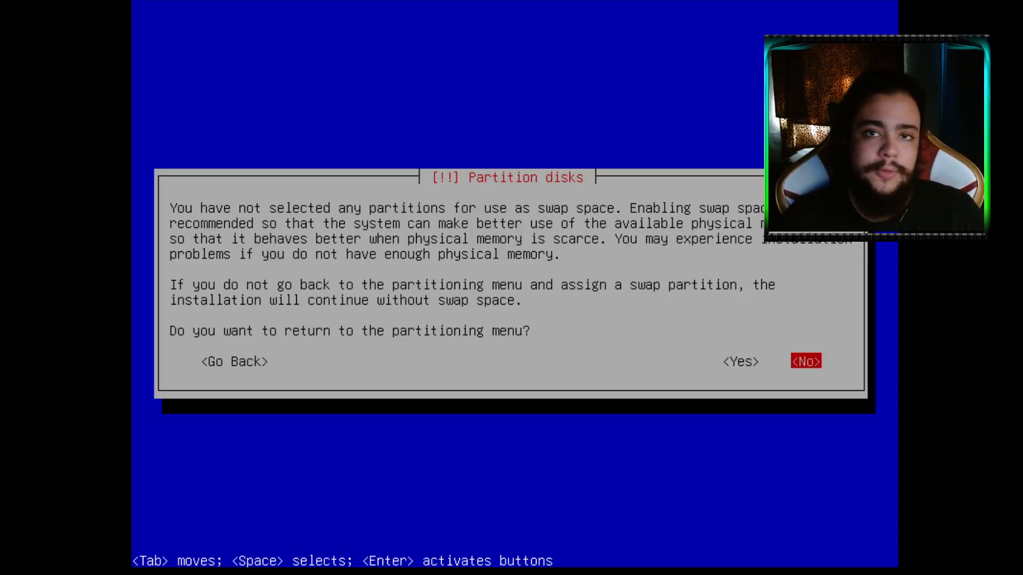
key("Return")
key("Left")
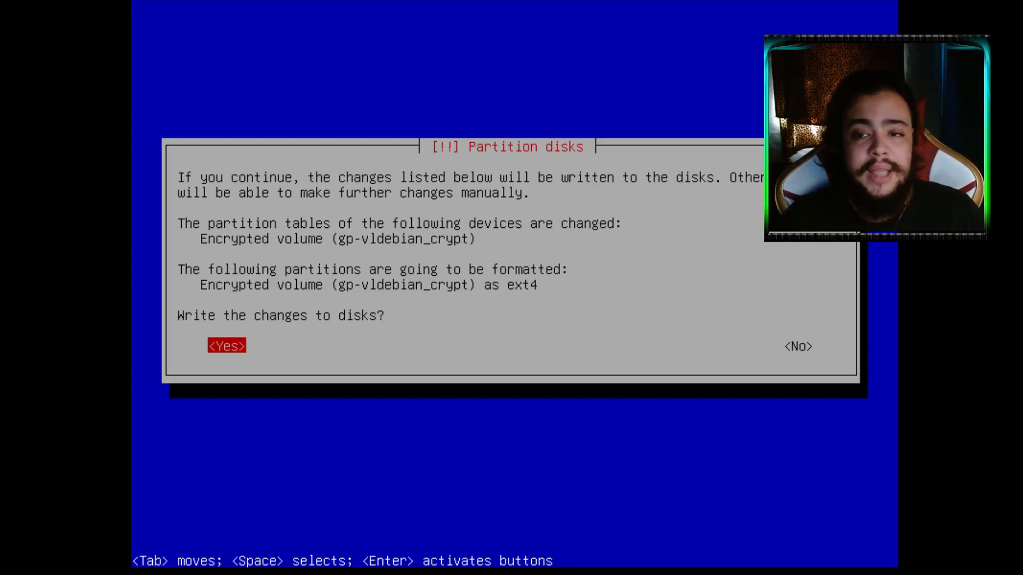
Write the partition changes to disk and answer No to scanning extra installation media
key("Return")
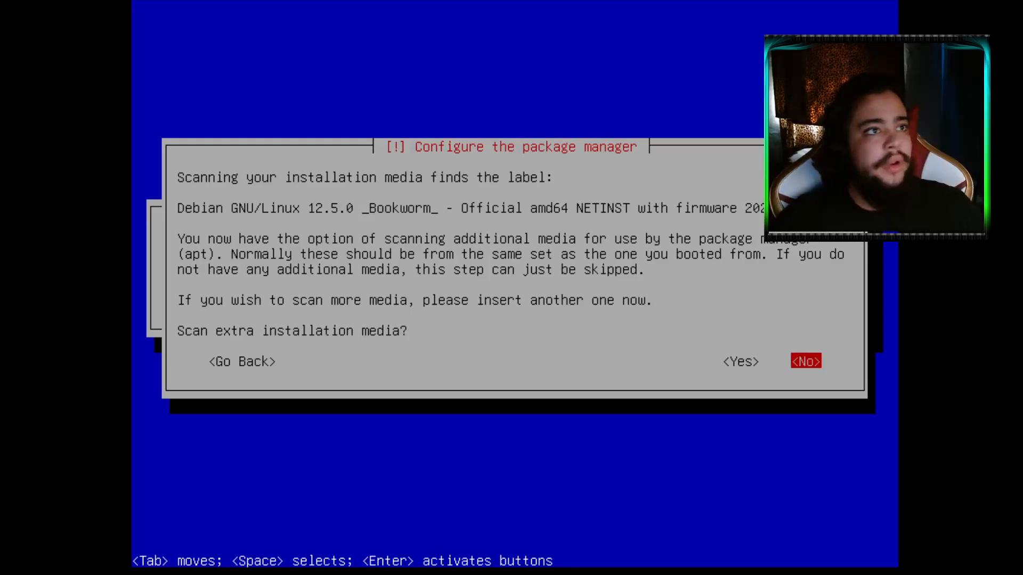
key("Left")
key("Right")
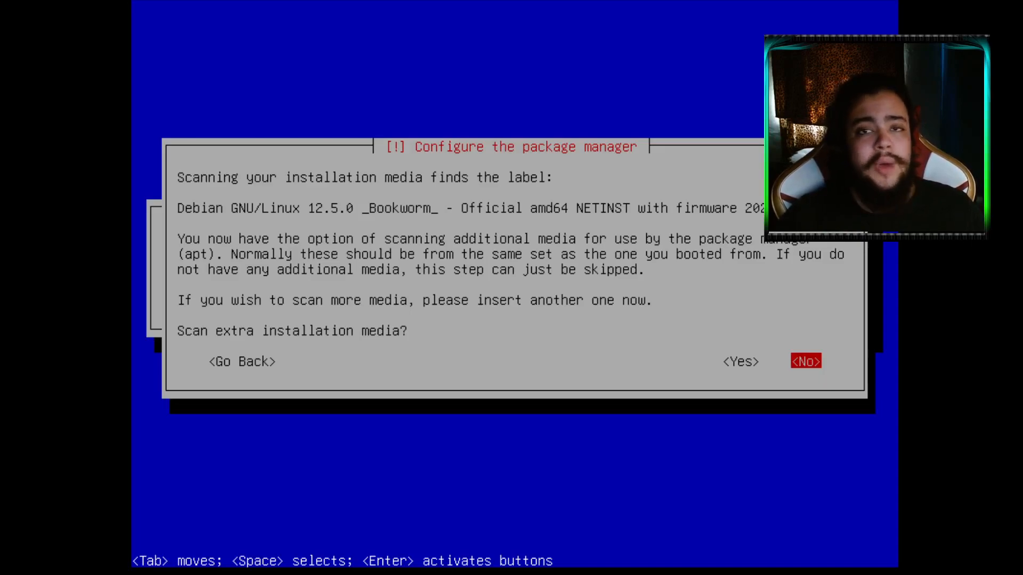
key("Left")
key("Right")
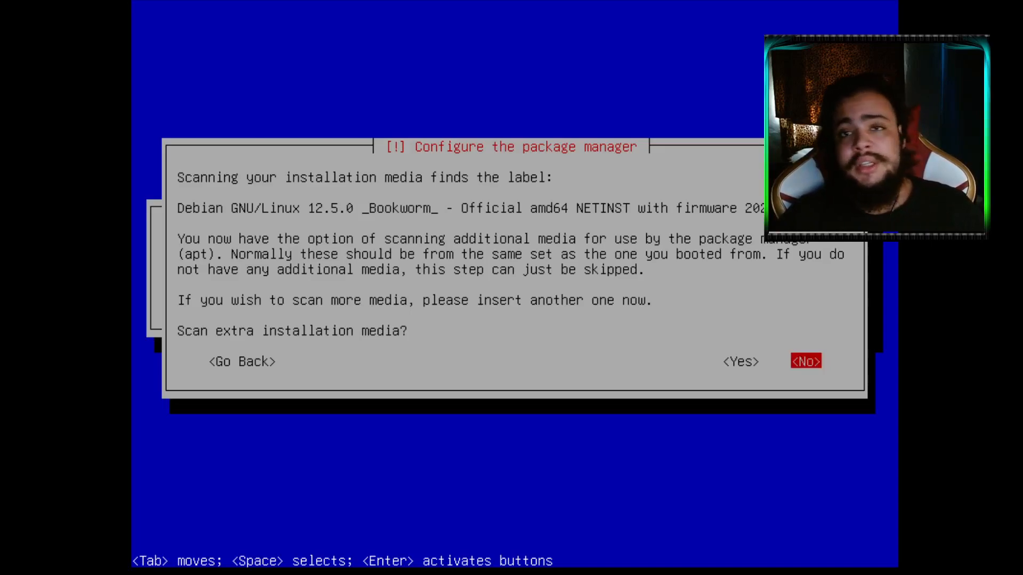
key("Left")
key("Right")
key("Left")
key("Right")
key("Return")
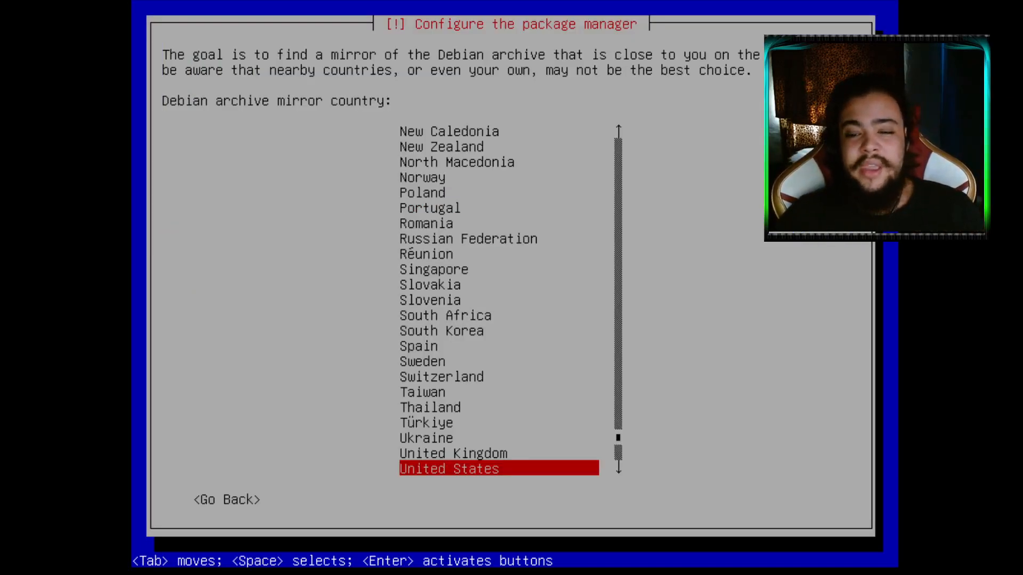
Choose United States as the Debian archive mirror country
key("Up")
key("Up")
key("Up")
key("Up")
key("Up")
key("Up")
key("Up")
key("Up")
key("Up")
key("Up")
key("Up")
key("Up")
key("Up")
key("Up")
key("Up")
key("Up")
key("Up")
key("Up")
key("Up")
key("Up")
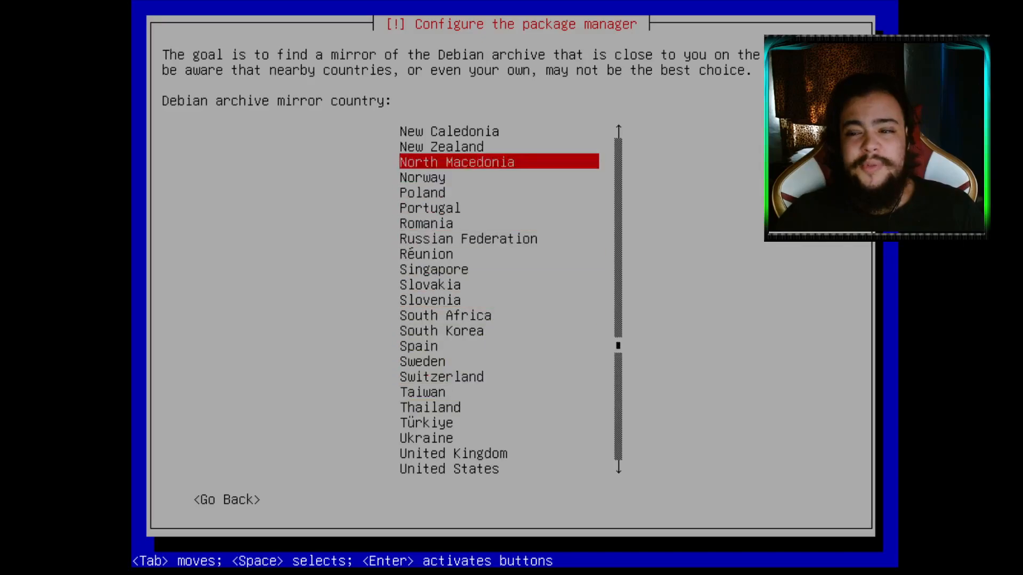
key("Down")
key("Down")
key("Down")
key("Down")
key("Down")
key("Down")
key("Down")
key("Down")
key("Down")
key("Down")
key("Down")
key("Down")
key("Down")
key("Down")
key("Down")
key("Down")
key("Down")
key("Down")
key("Down")
key("Down")
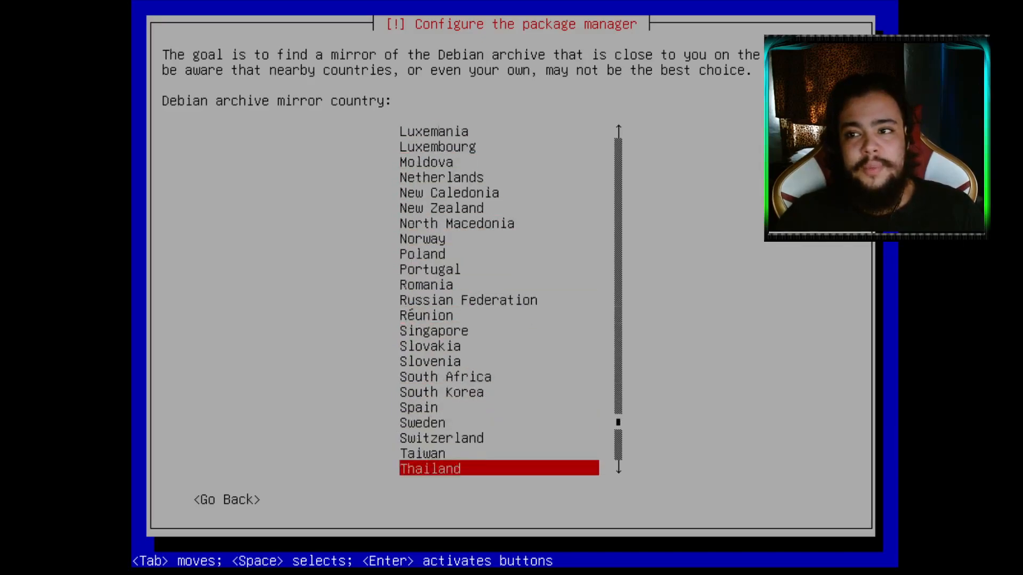
key("Up")
key("Up")
key("Up")
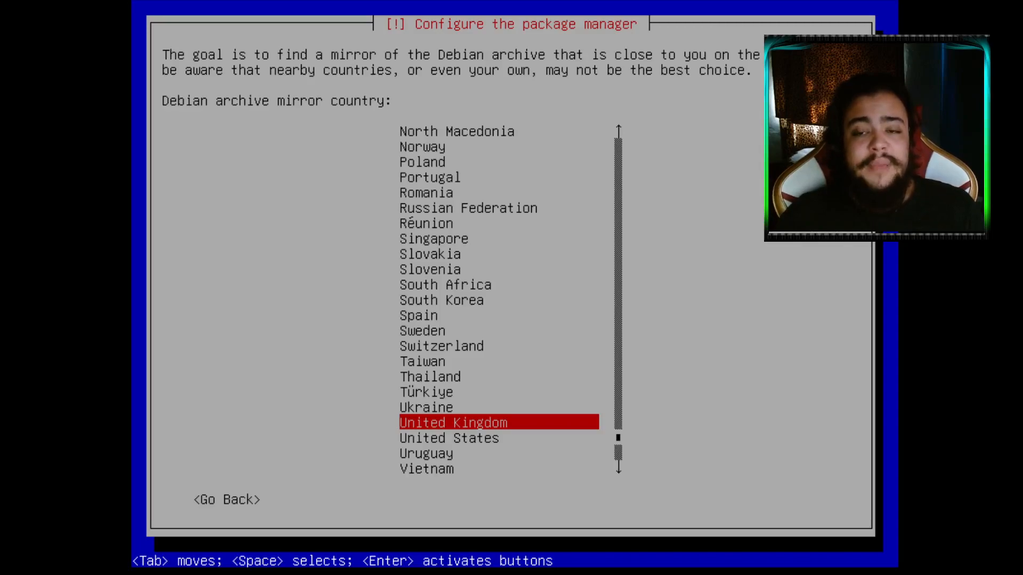
key("Down")
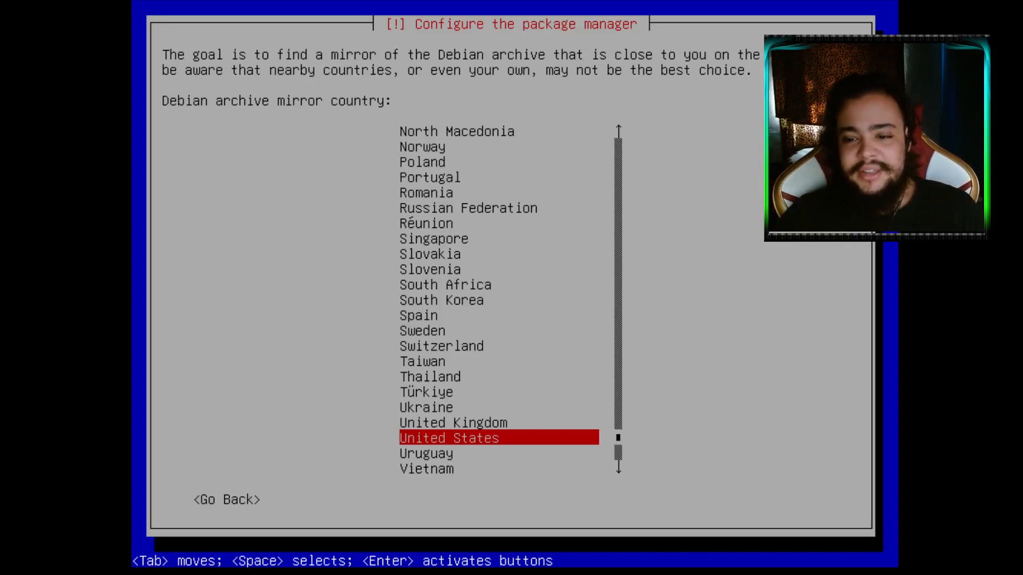
key("Up")
key("Up")
key("Up")
key("Up")
key("Down")
key("Down")
key("Down")
key("Down")
key("Down")
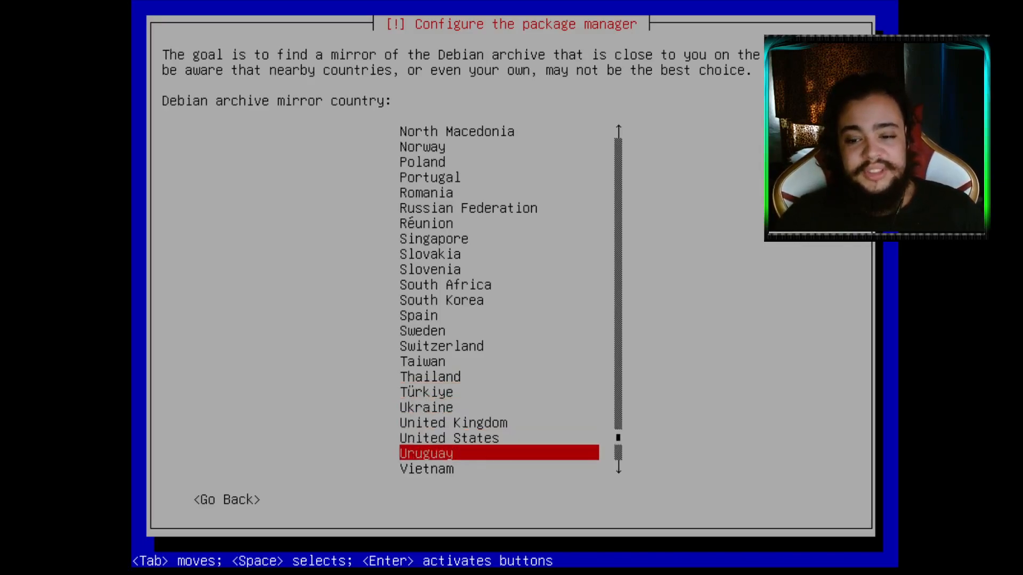
key("Up")
key("Up")
key("Up")
key("Down")
key("Down")
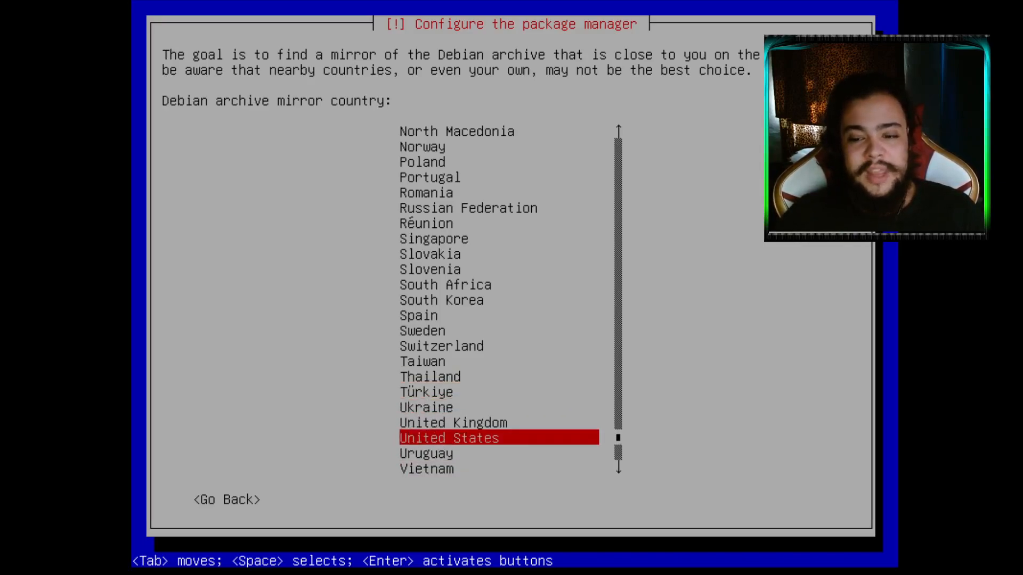
key("Return")
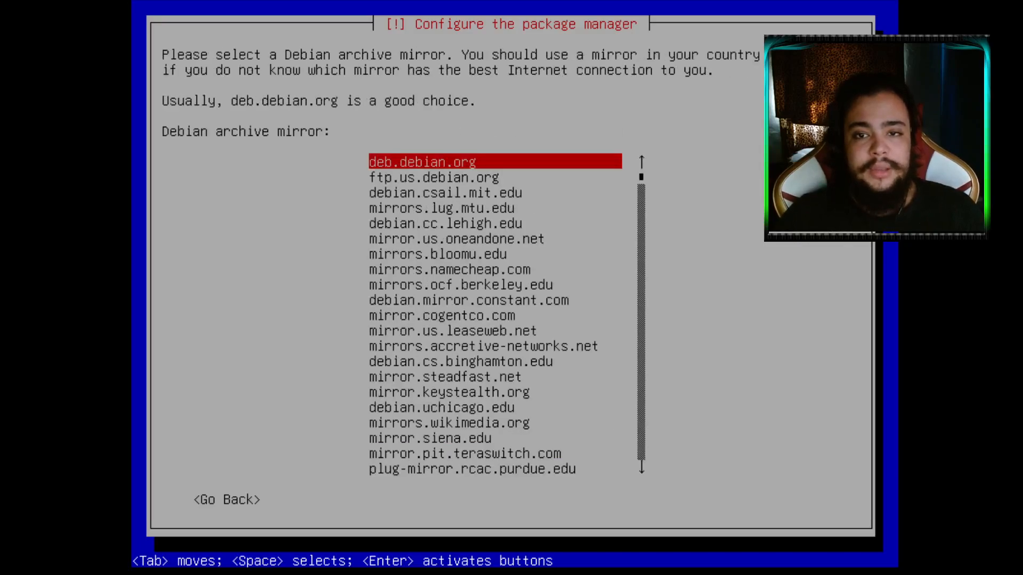
Select deb.debian.org as the archive mirror
key("Down")
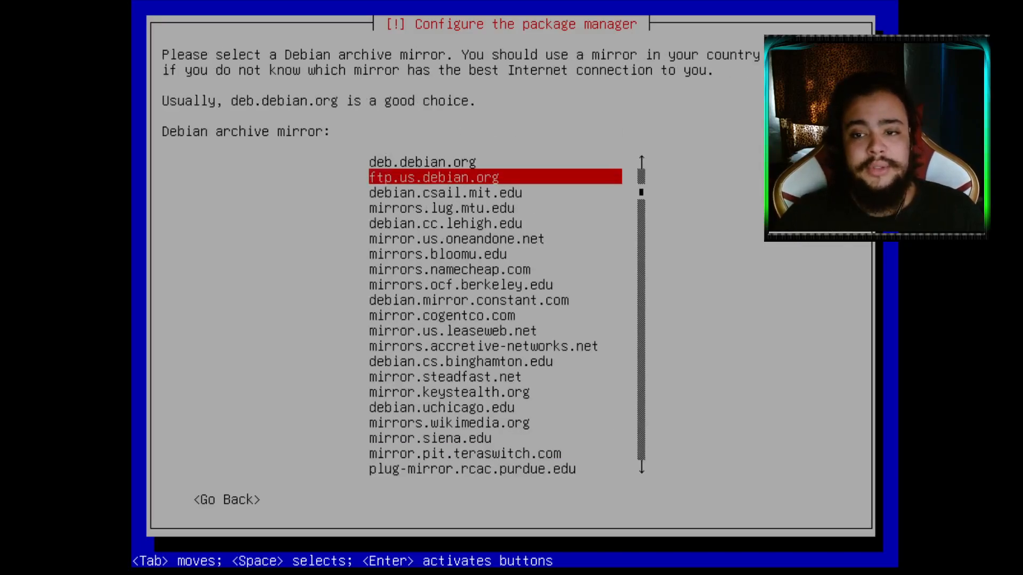
key("Up")
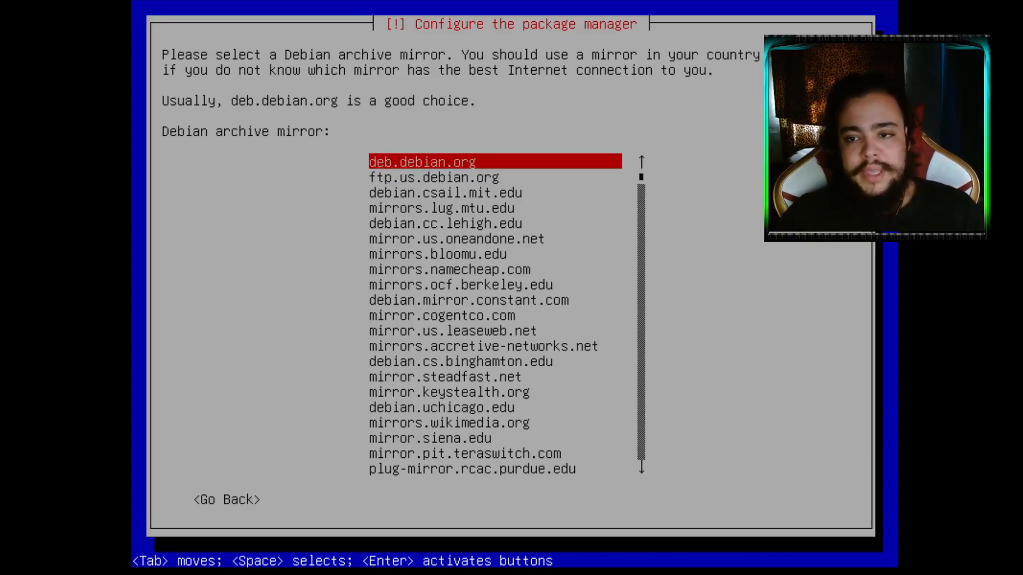
key("Down")
key("Down")
key("Up")
key("Up")
key("Down")
key("Up")
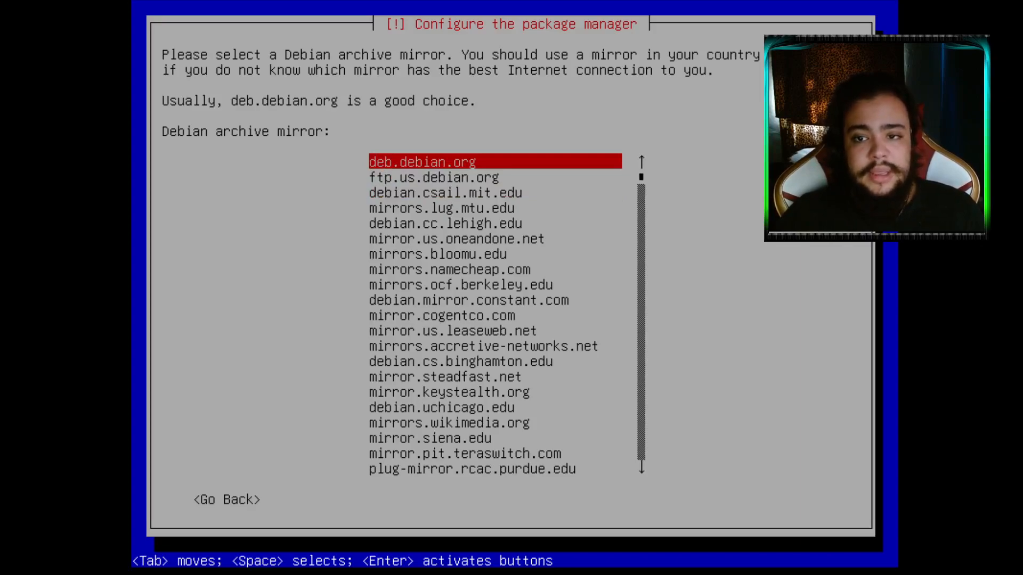
key("Down")
key("Up")
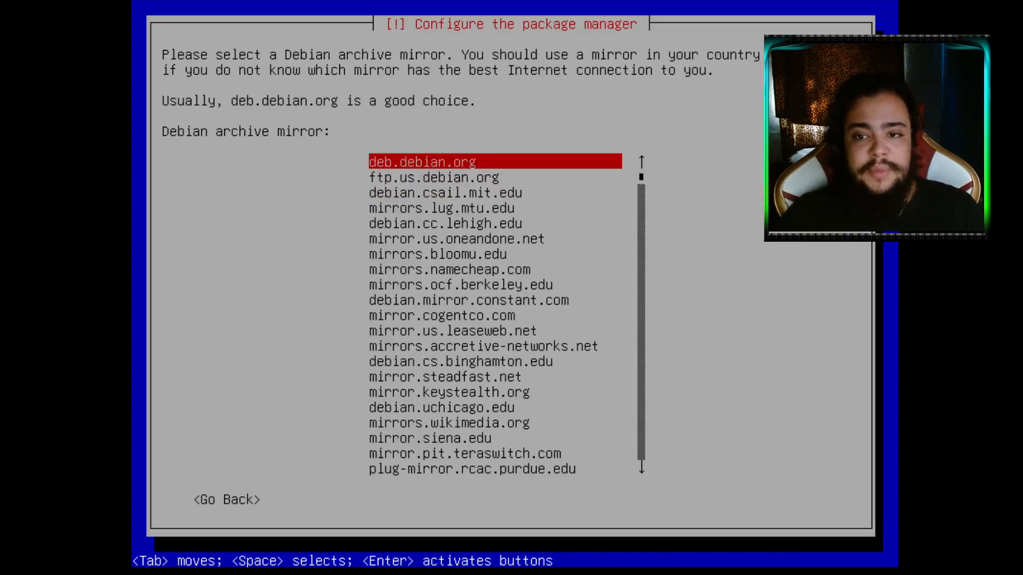
key("Return")
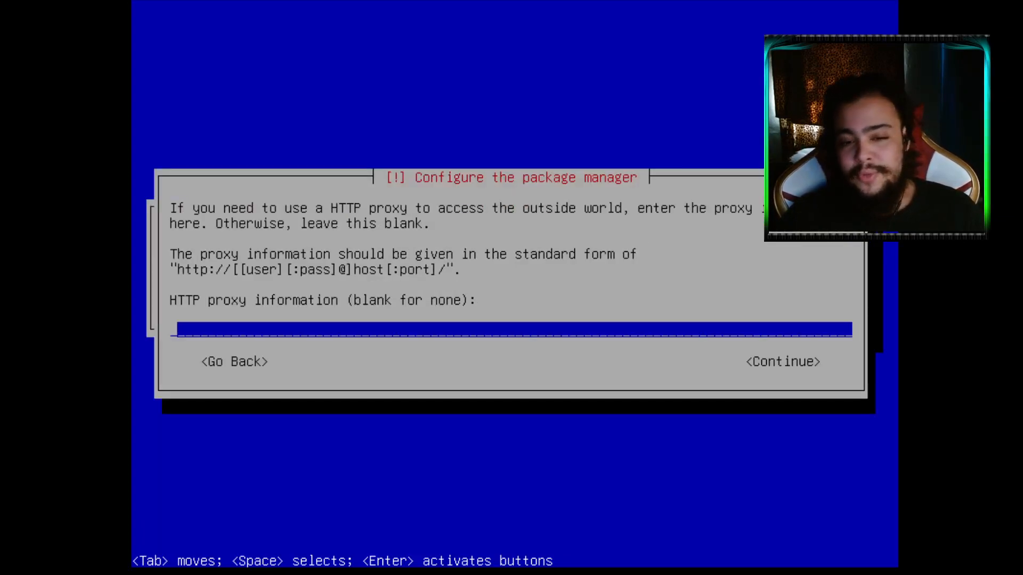
Continue with the HTTP proxy field left blank
key("Return")
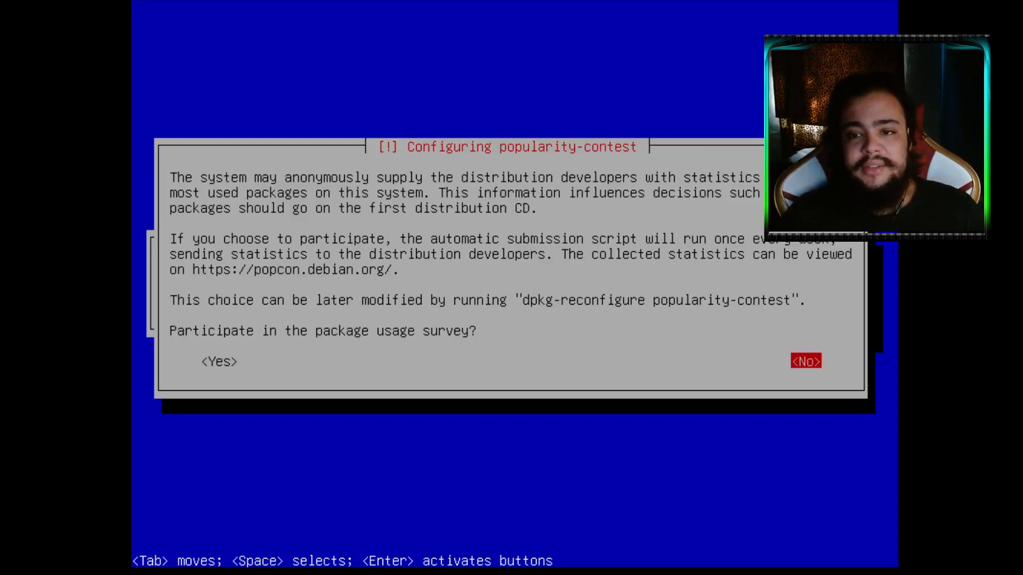
Answer No to the popularity-contest package usage survey
key("Tab")
key("Tab")
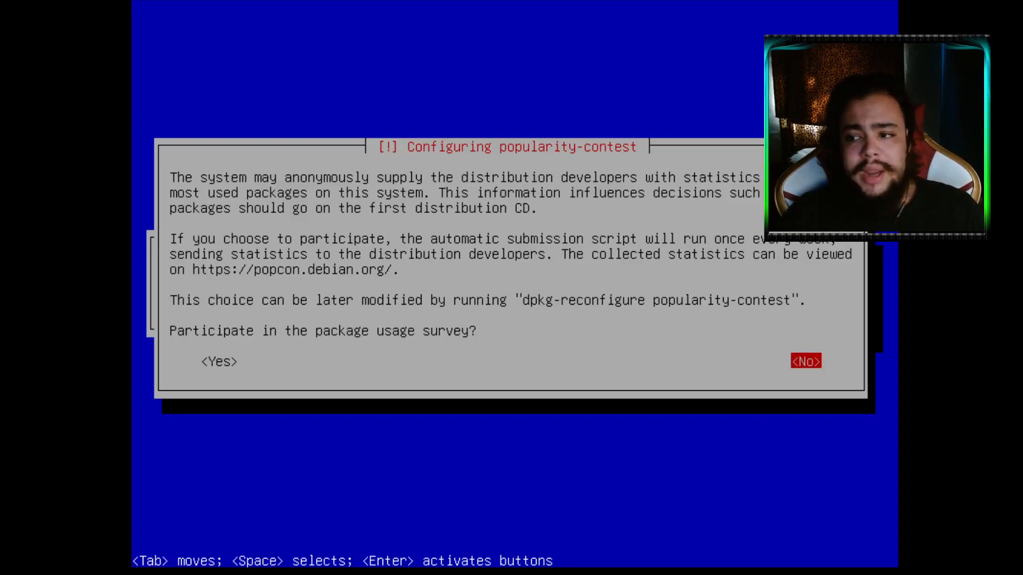
key("Tab")
key("Tab")
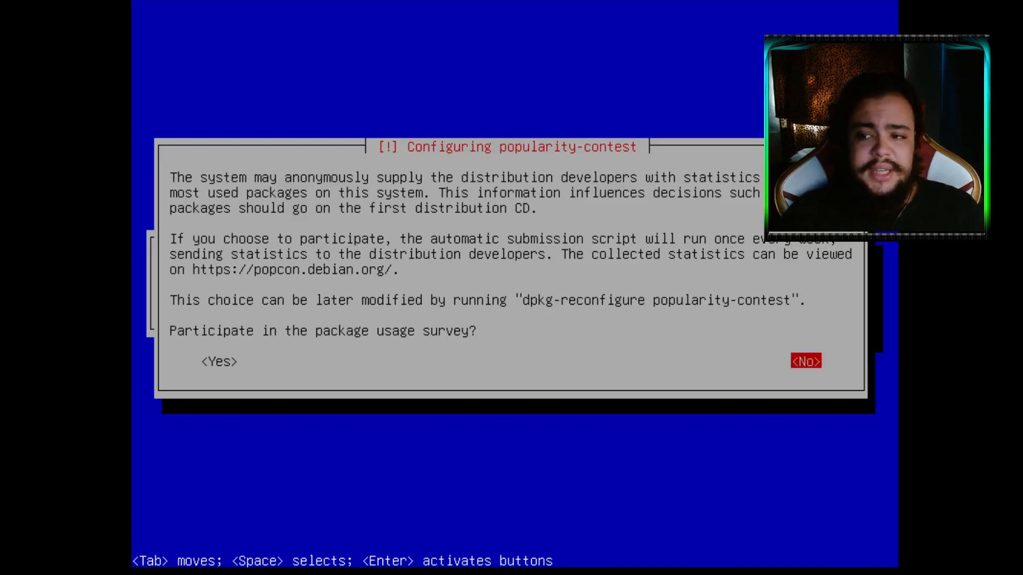
key("Return")
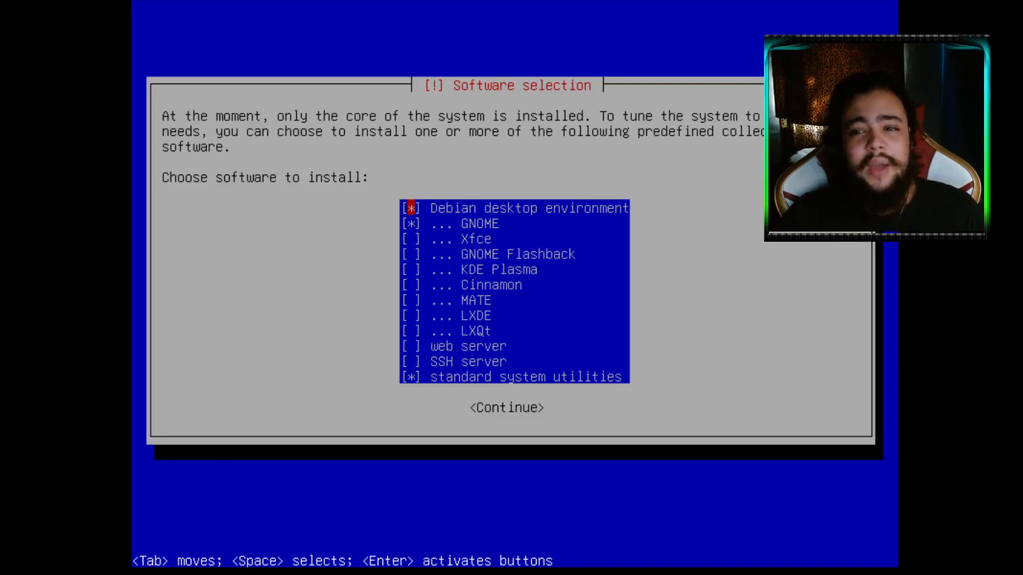
Choose Cinnamon instead of GNOME plus standard system utilities, and start installing the software
key("Down")
key("Down")
key("Down")
key("Down")
key("Down")
key("Down")
key("Down")
key("Down")
key("Down")
key("Down")
key("Down")
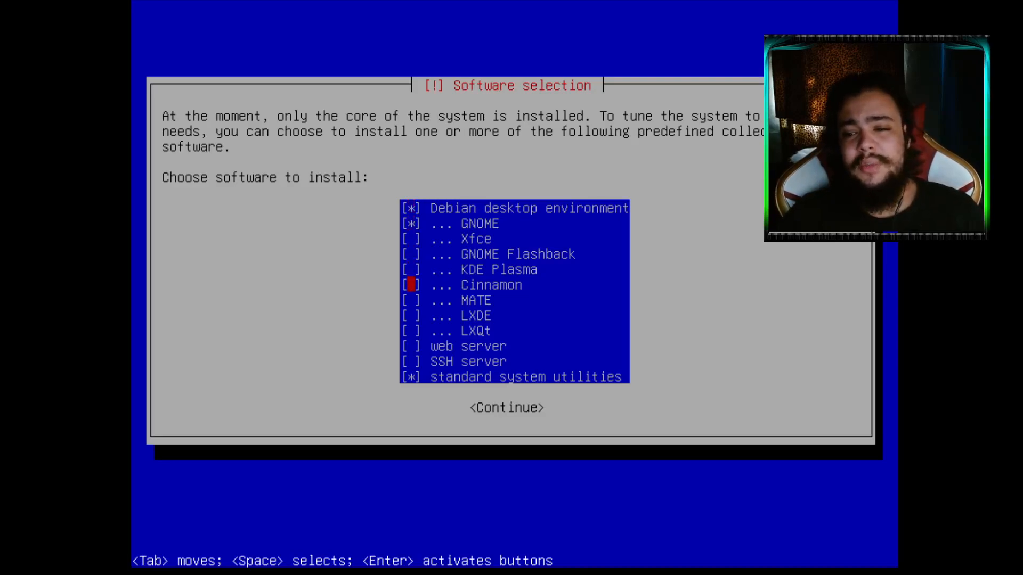
key("Up")
key("Up")
key("Up")
key("Up")
key("Up")
key("Up")
key("Up")
key("Up")
key("Up")
key("Up")
key("Up")
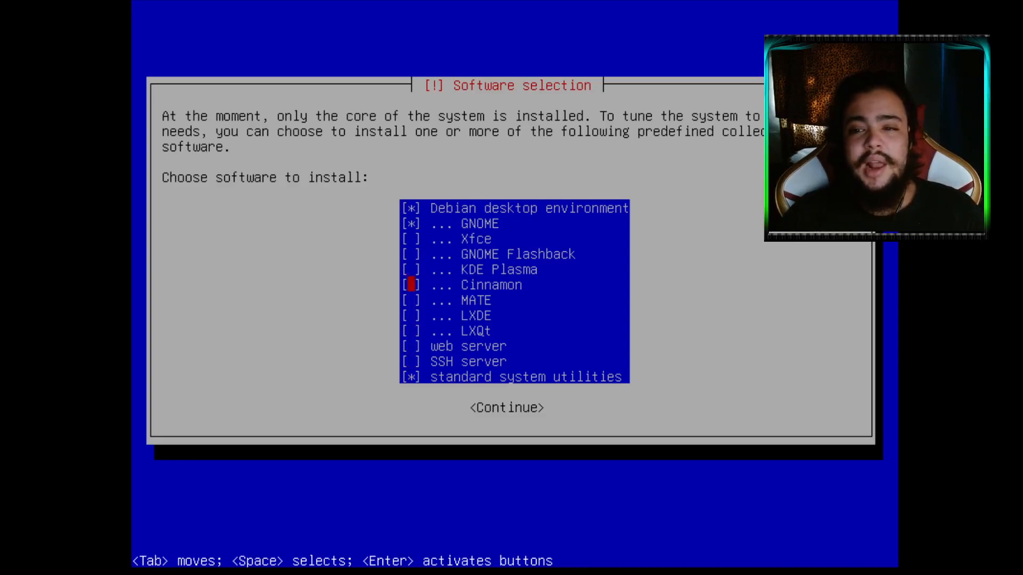
key("Down")
key("Down")
key("Down")
key("Down")
key("Down")
key("Down")
key("Down")
key("Down")
key("Up")
key("Up")
key("Up")
key("Up")
key("Up")
key("Up")
key("Up")
key("Up")
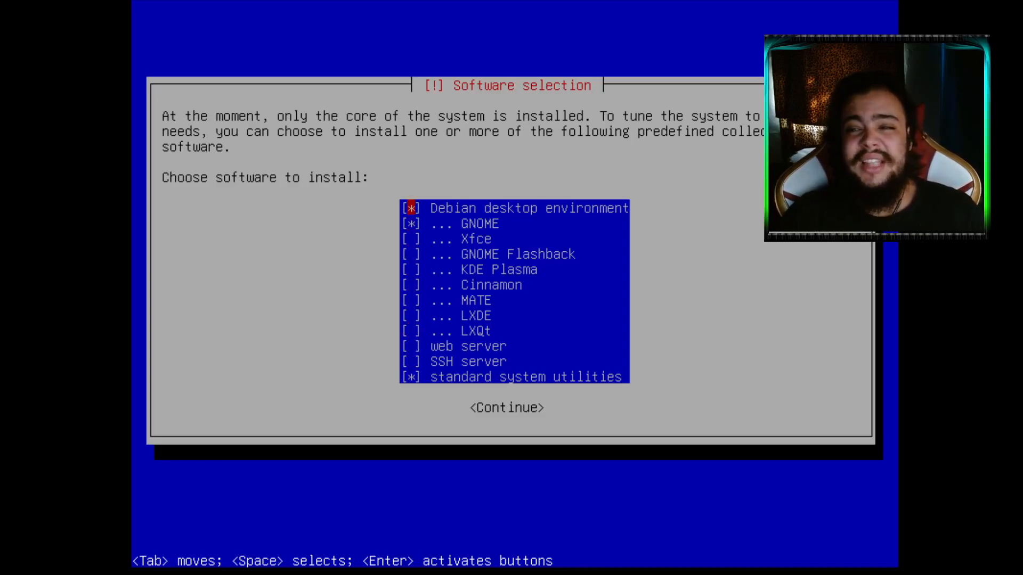
key("space")
key("space")
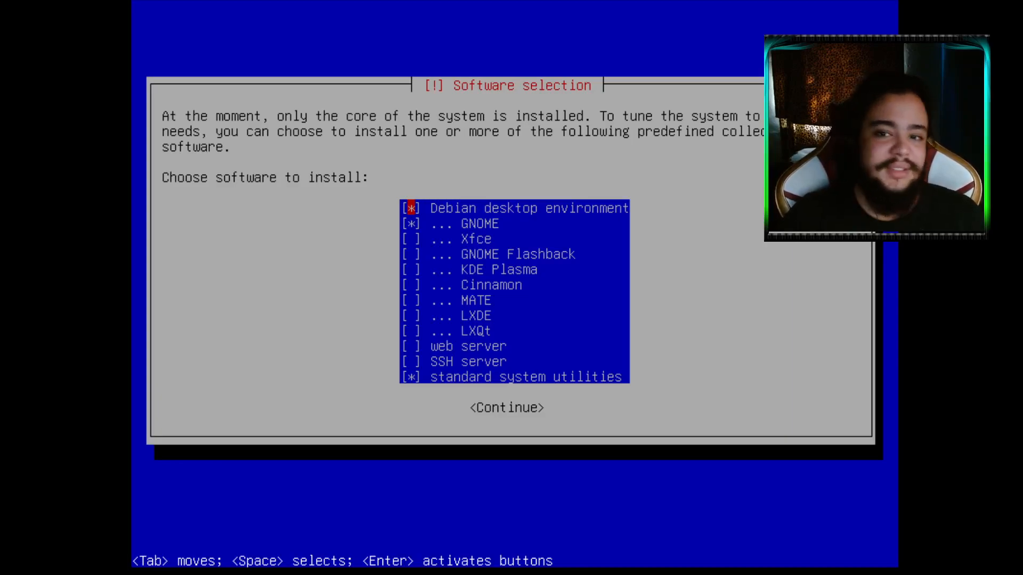
key("Down")
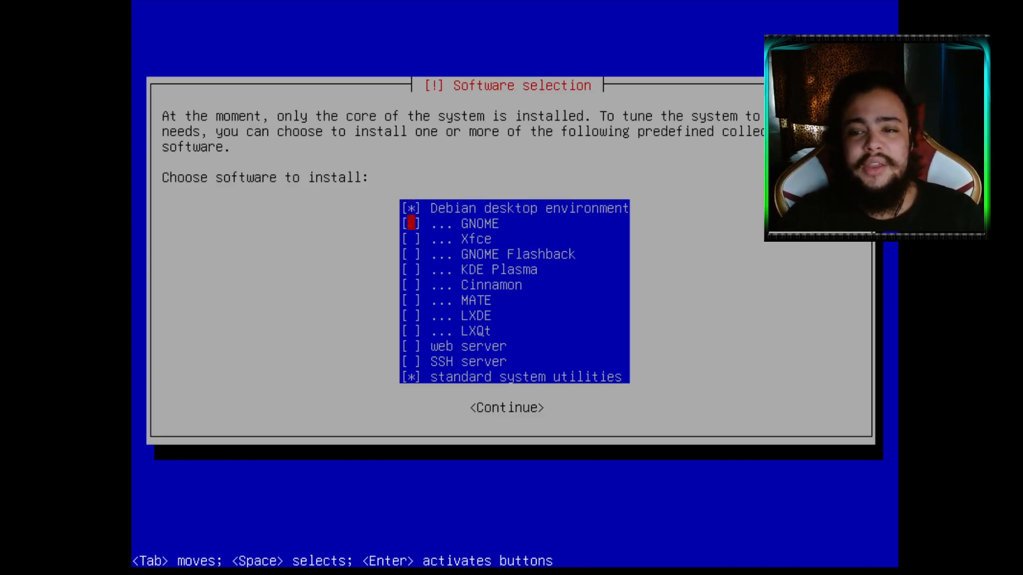
key("Down")
key("Down")
key("Down")
key("Down")
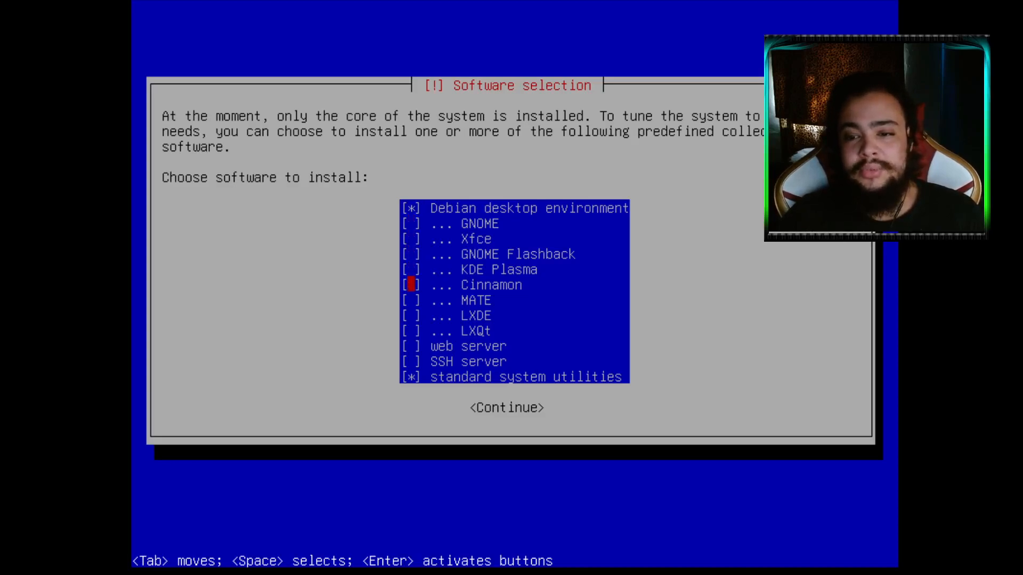
key("Down")
key("Down")
key("Down")
key("Up")
key("Up")
key("Up")
key("Up")
key("Up")
key("Up")
key("Up")
key("Down")
key("Down")
key("Down")
key("Down")
key("Down")
key("Up")
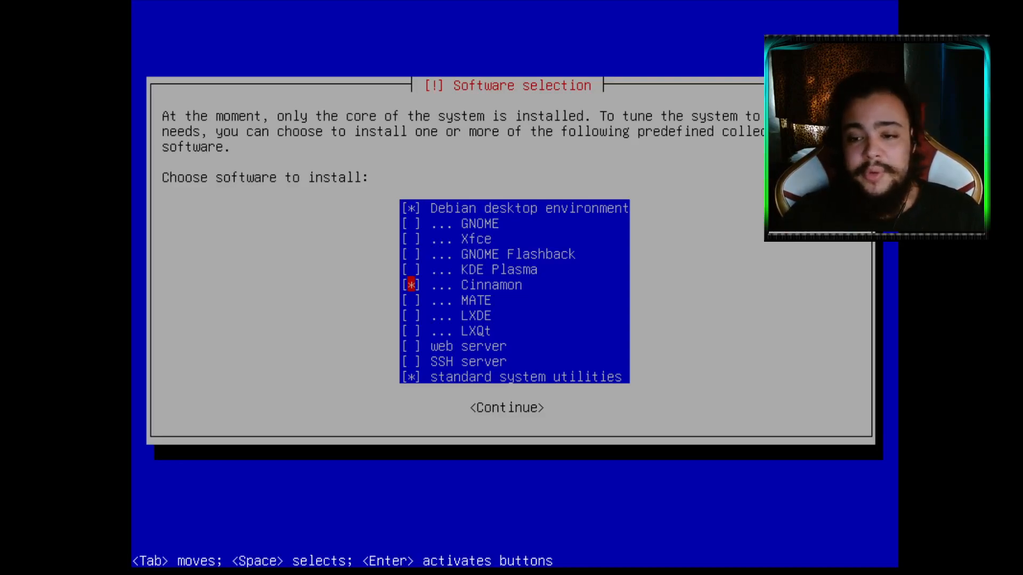
key("Down")
key("Up")
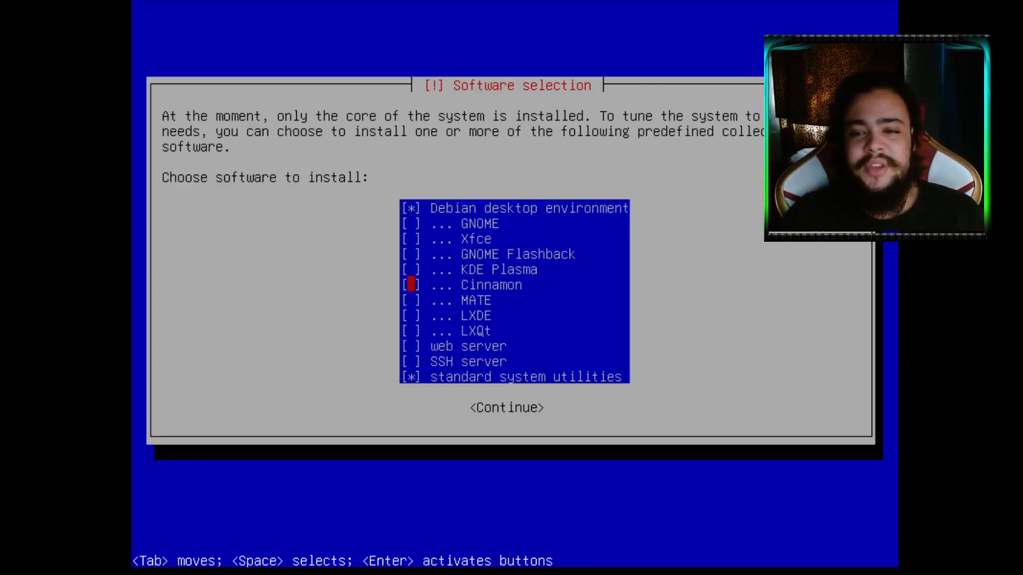
key("Down")
key("Down")
key("Down")
key("Down")
key("Down")
key("Down")
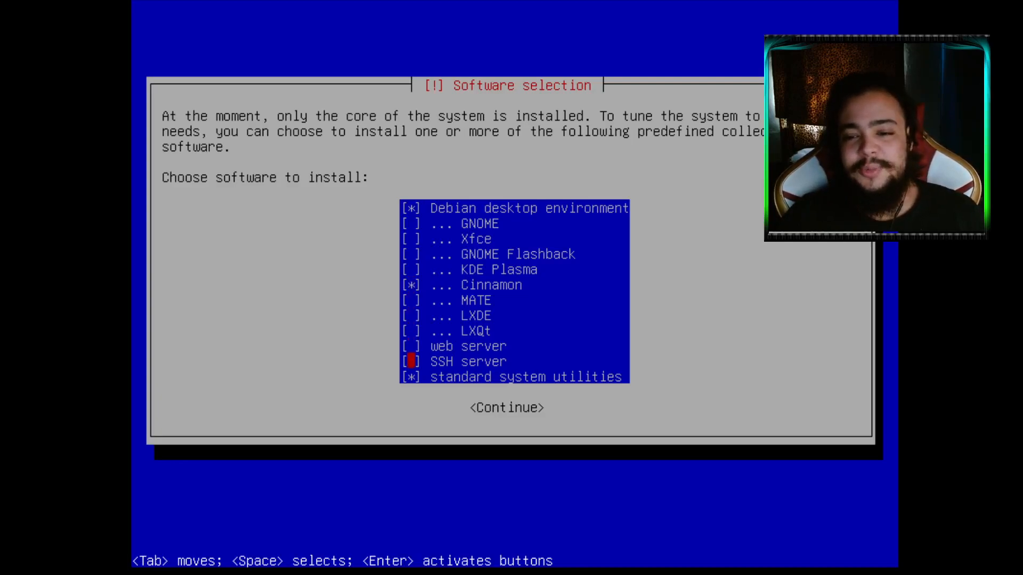
key("Up")
key("Up")
key("Up")
key("Up")
key("Up")
key("Up")
key("Up")
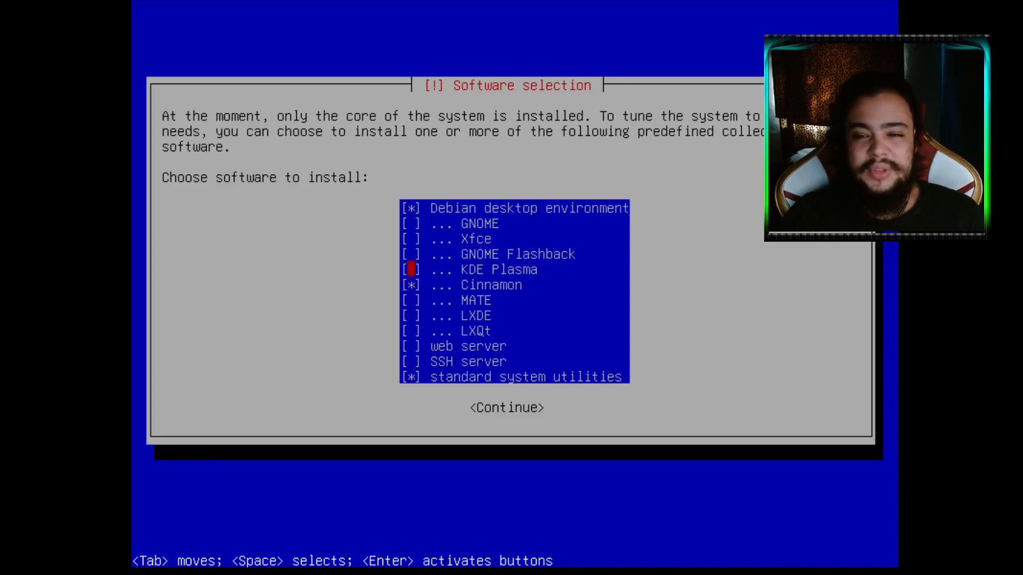
key("Down")
key("Down")
key("Return")
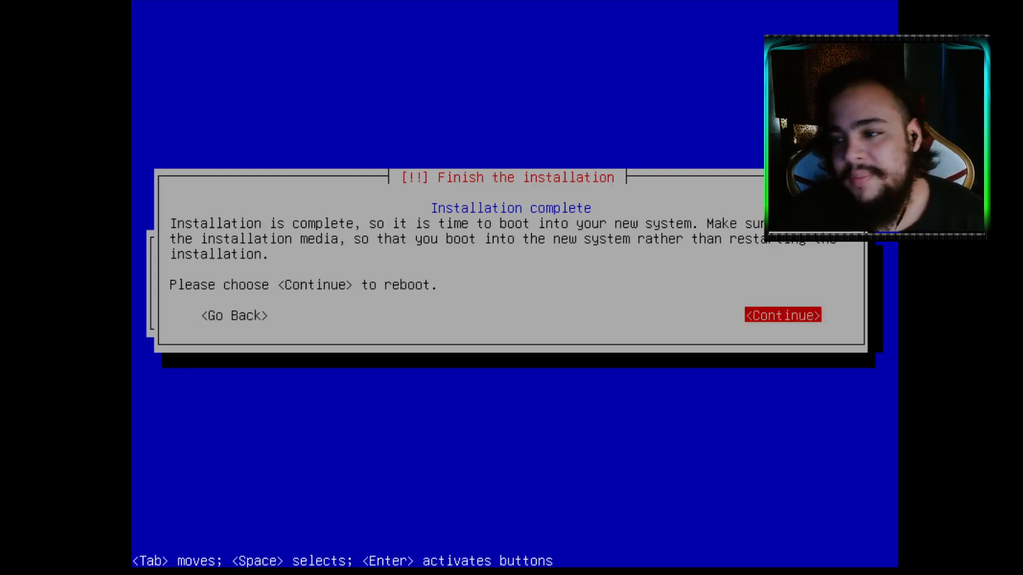
Finish the installation so the system reboots, then leave fullscreen for the VM controls
mouse_move(501, 8)
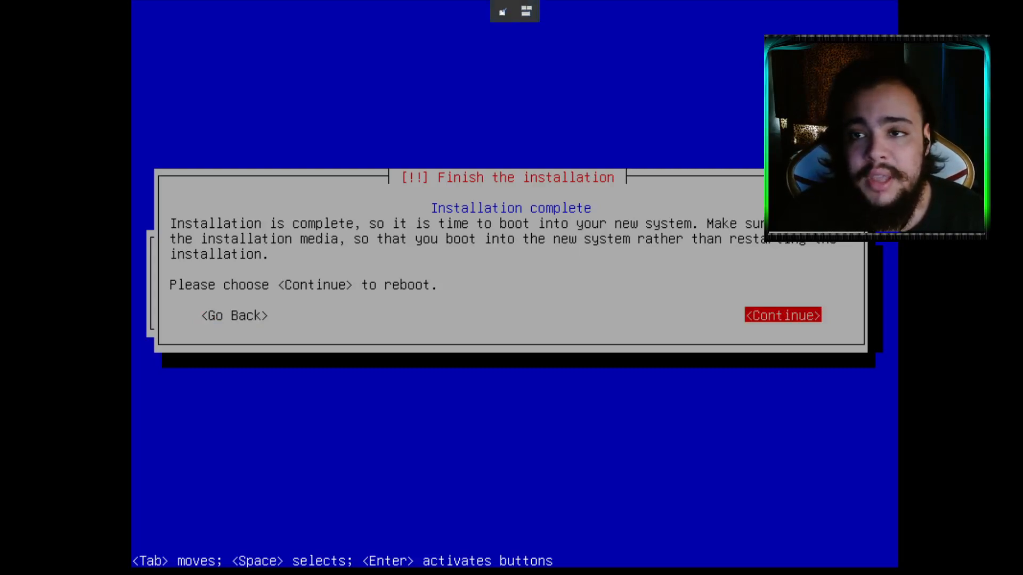
key("Return")
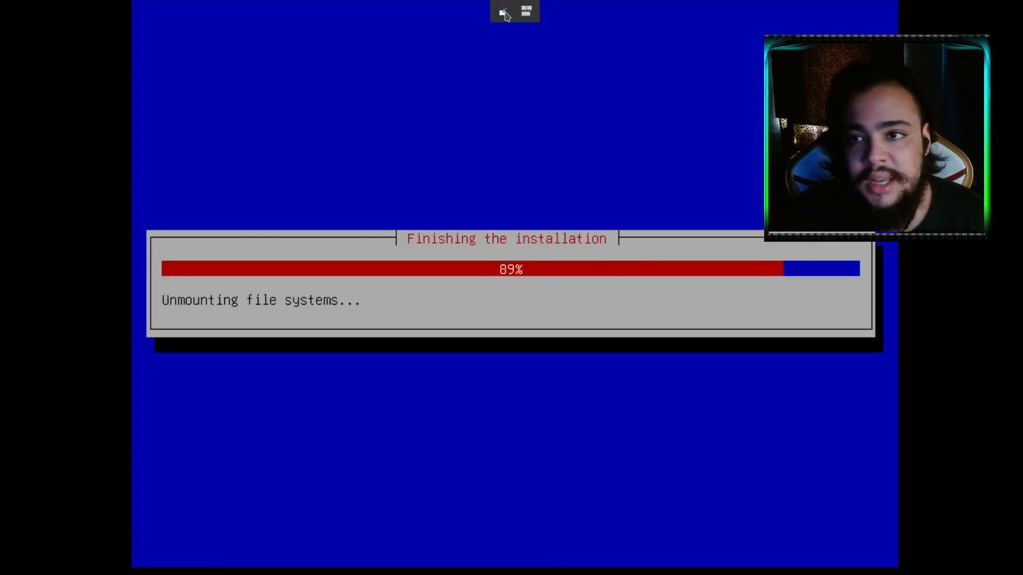
left_click(504, 13)
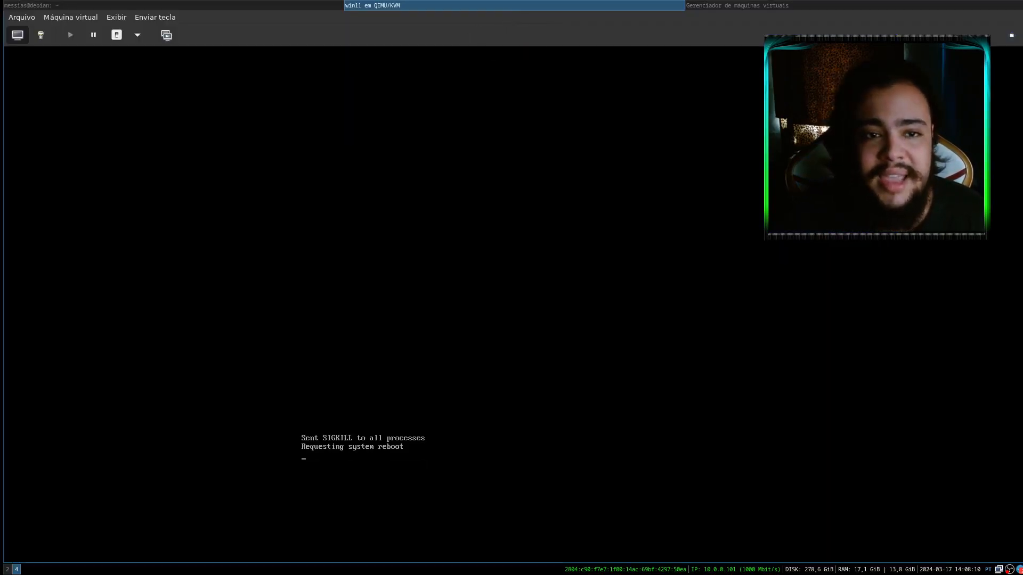
Force off the VM and change its boot order to Disco SATA 1 instead of CDROM SATA 1
left_click(138, 35)
left_click(183, 94)
left_click(40, 35)
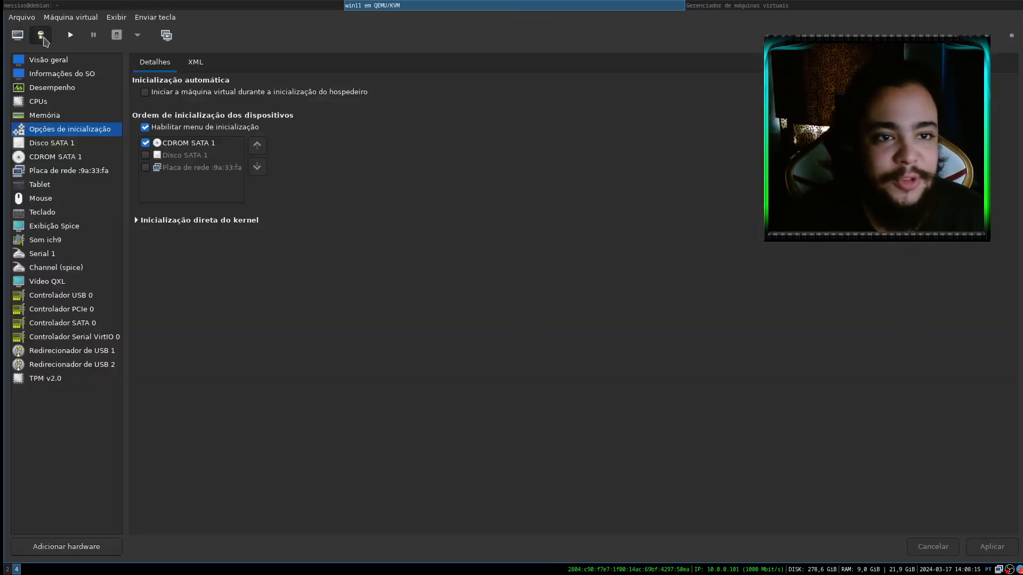
left_click(145, 143)
left_click(145, 155)
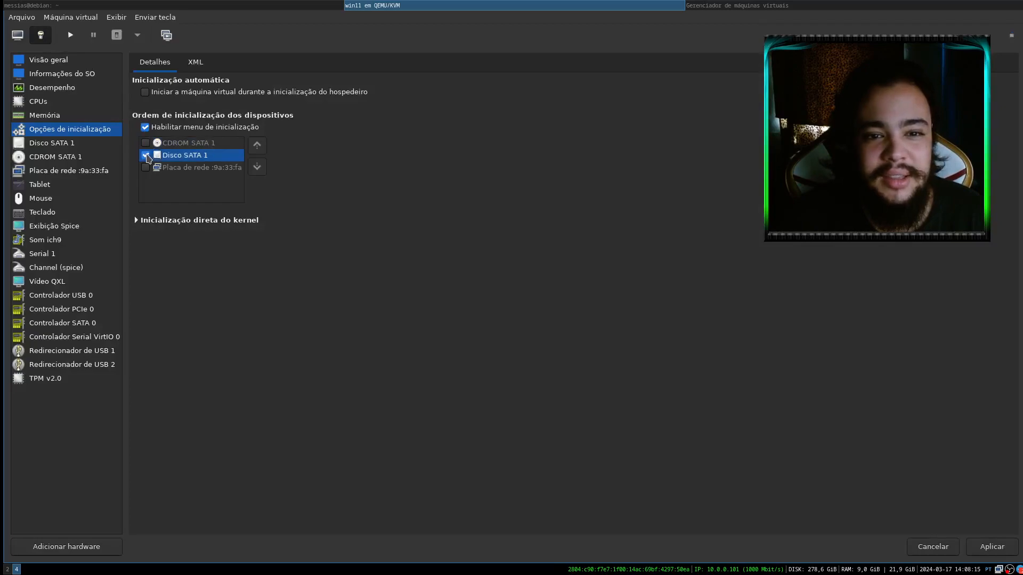
left_click(992, 548)
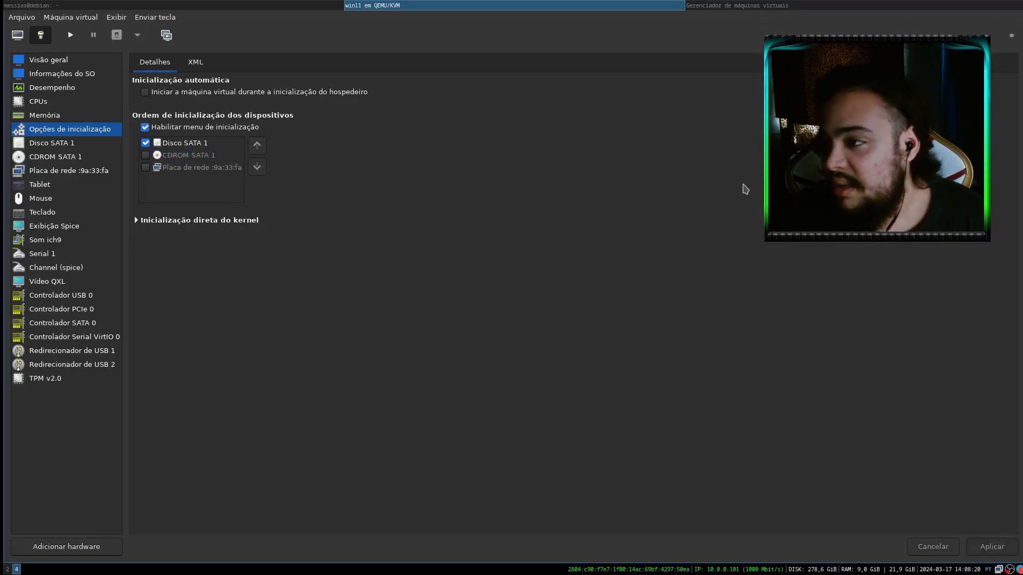
Start the VM again from the console view and show it fullscreen
left_click(17, 35)
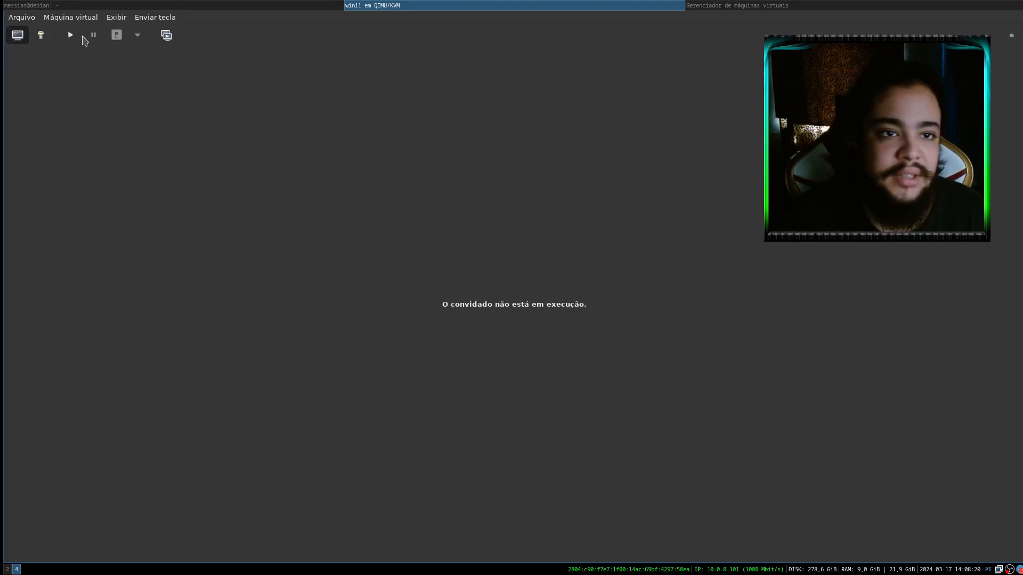
left_click(72, 36)
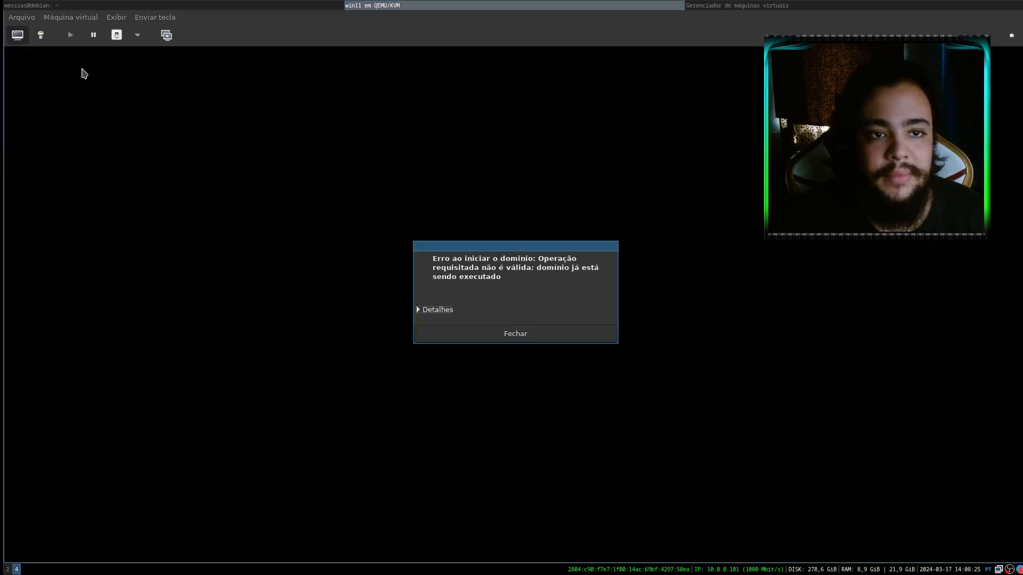
left_click(521, 329)
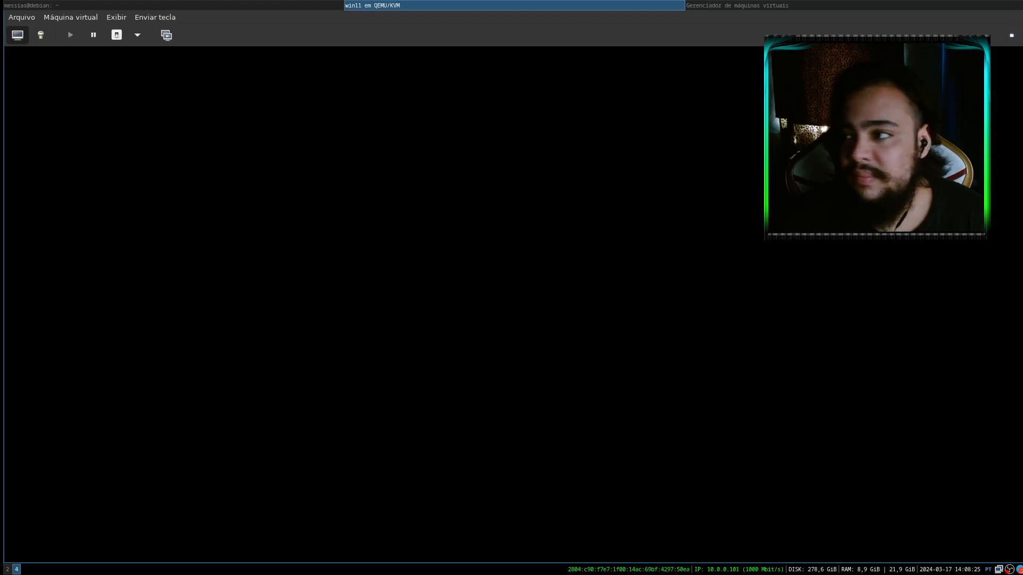
left_click(1010, 34)
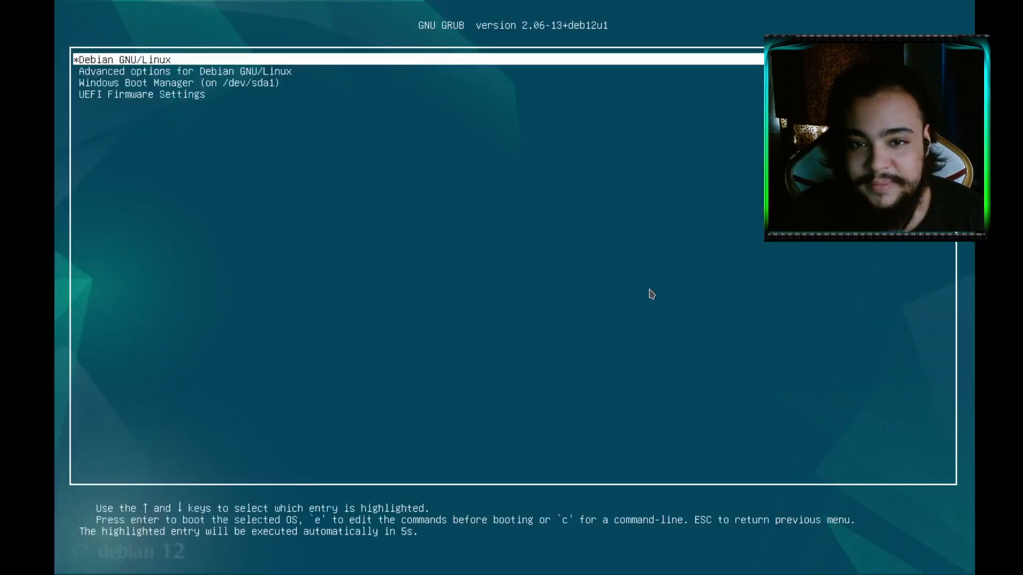
Boot the Debian GNU/Linux entry from the GRUB menu
key("Down")
key("Down")
key("Up")
key("Up")
key("Down")
key("Down")
key("Down")
key("Up")
key("Up")
key("Up")
key("Down")
key("Down")
key("Down")
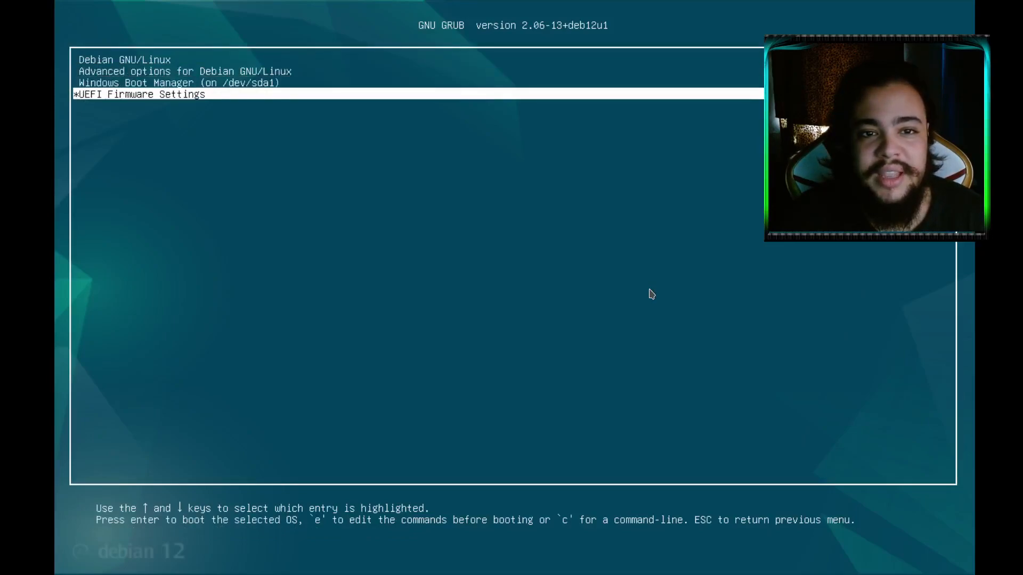
key("Up")
key("Up")
key("Up")
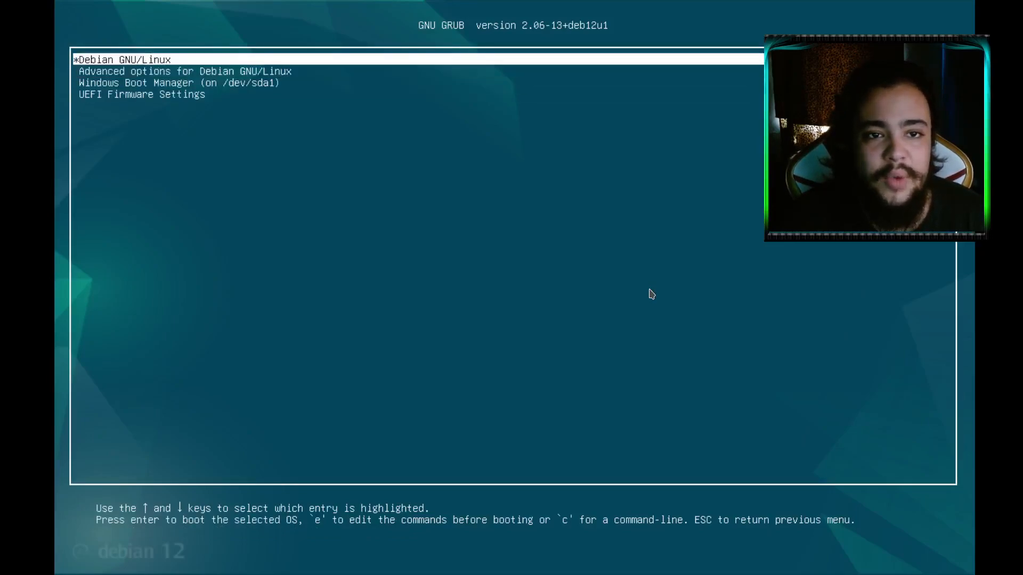
key("Return")
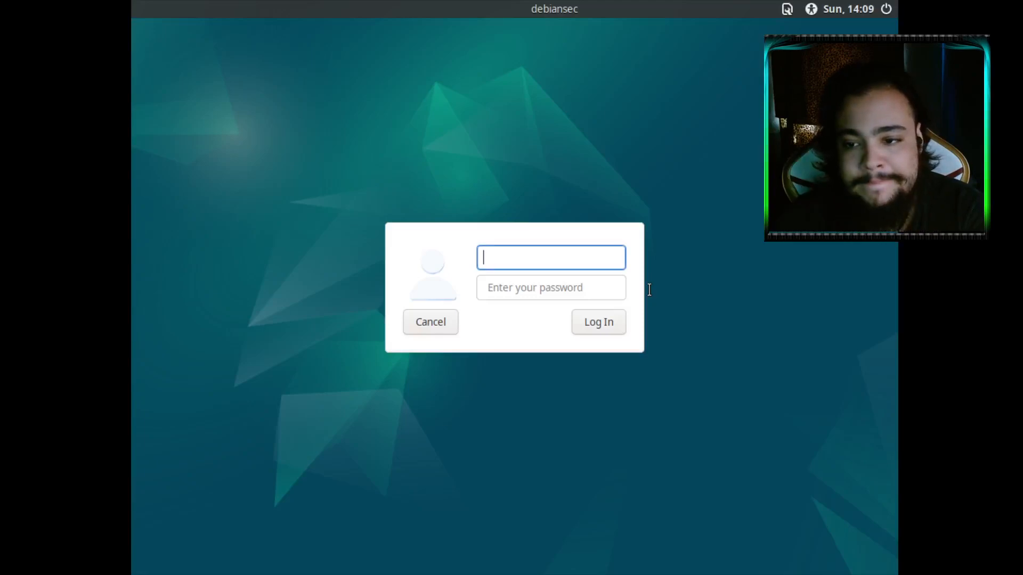
Attempt logging in twice with regular user names and passwords, both rejected
type("messias")
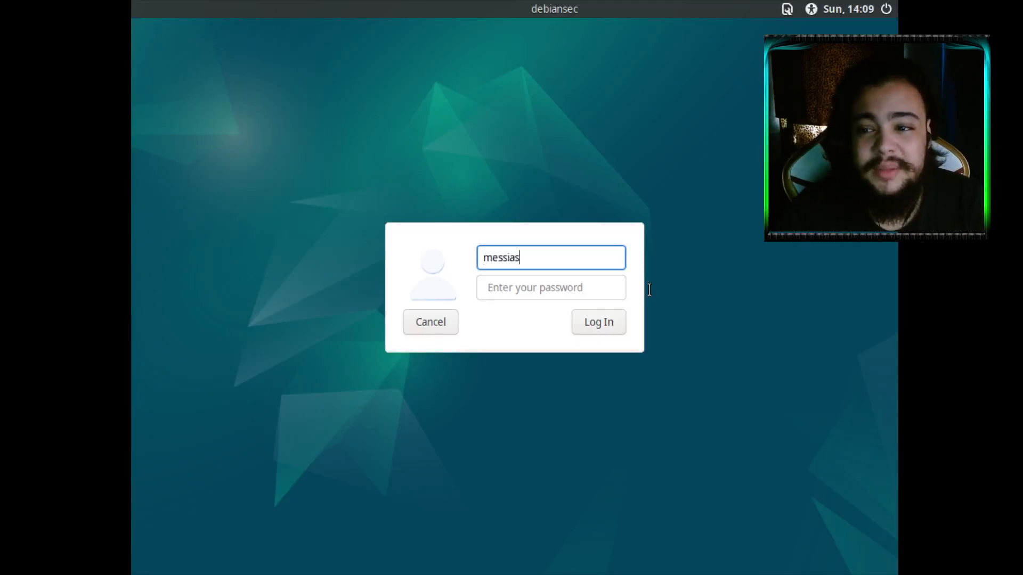
key("Return")
type("***")
key("Return")
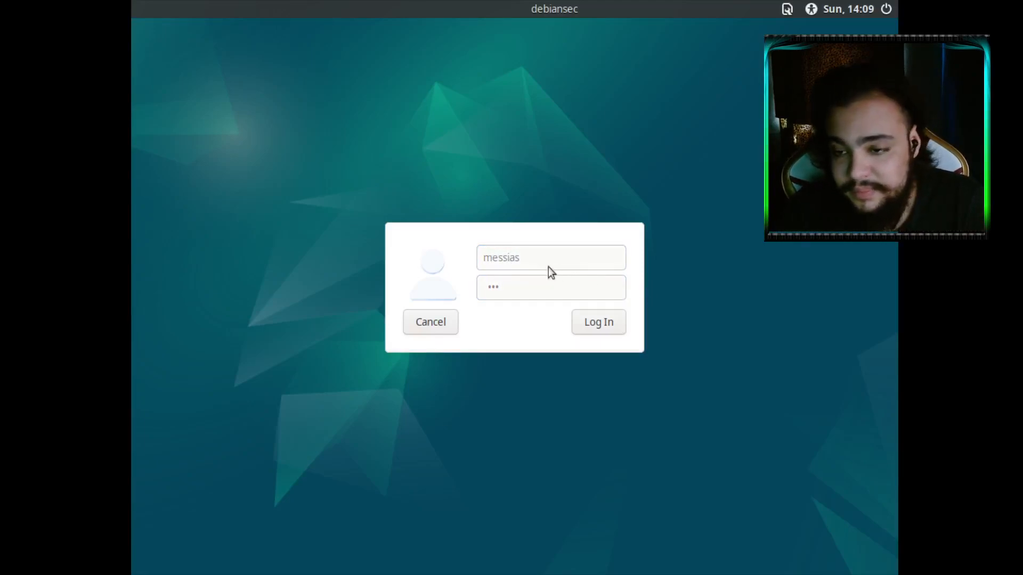
double_click(529, 245)
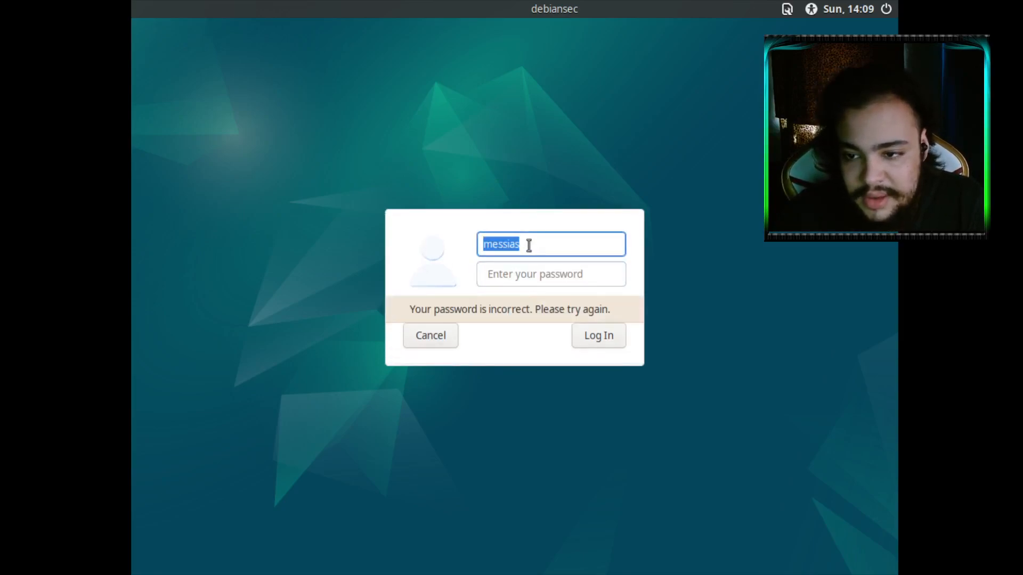
type("m3x")
key("Tab")
type("***")
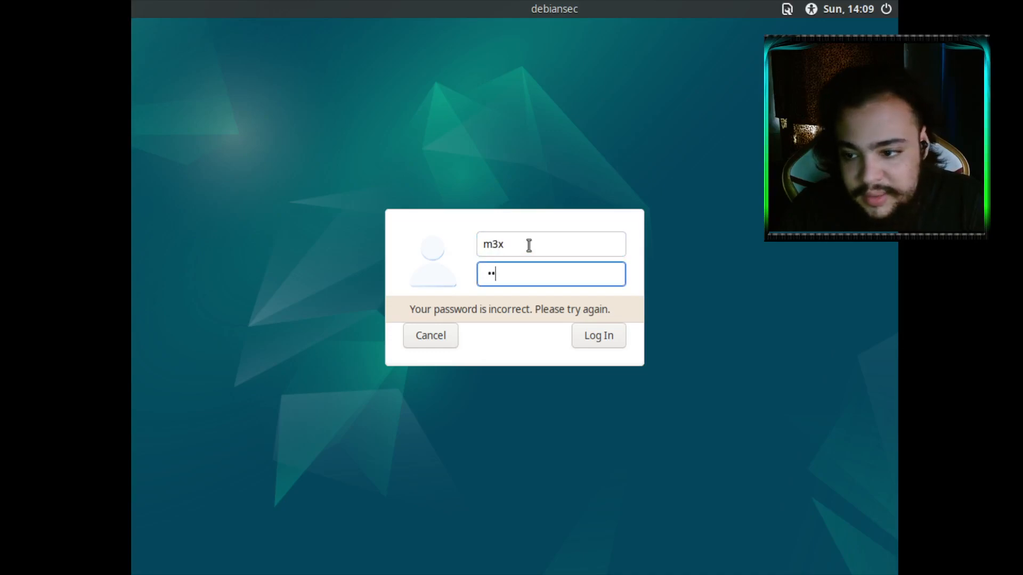
key("Return")
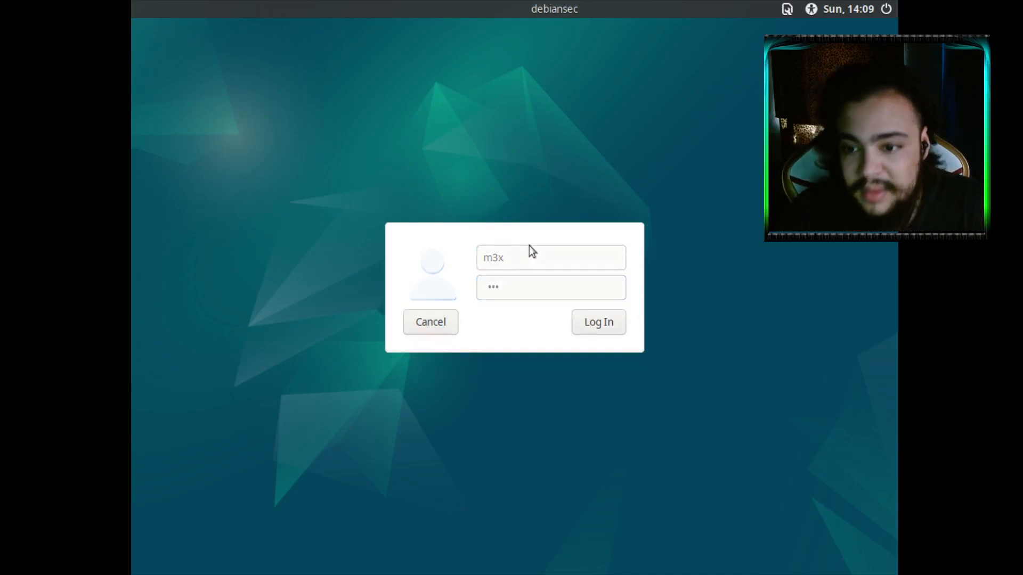
Replace the username with root, enter its password, and log in
left_click(518, 248)
double_click(519, 247)
type("root")
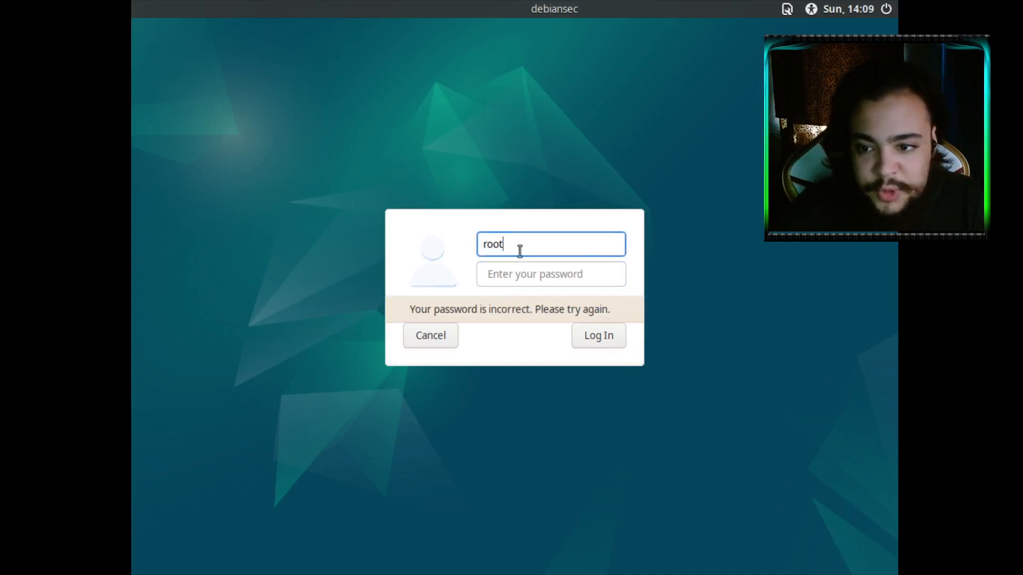
key("Tab")
type("**")
key("Return")
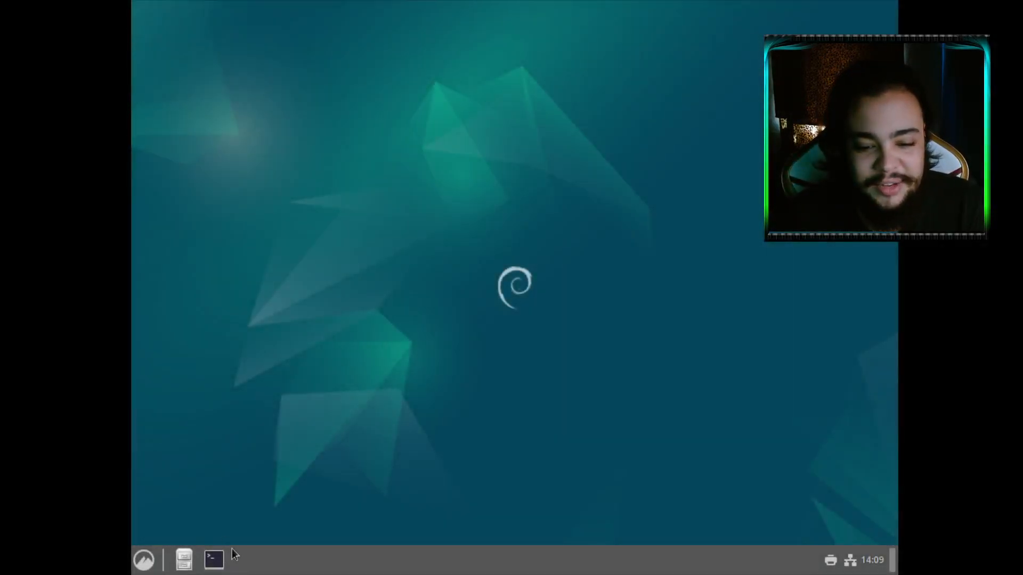
List the folders in /home and run passwd for the regular user
type("ls /h")
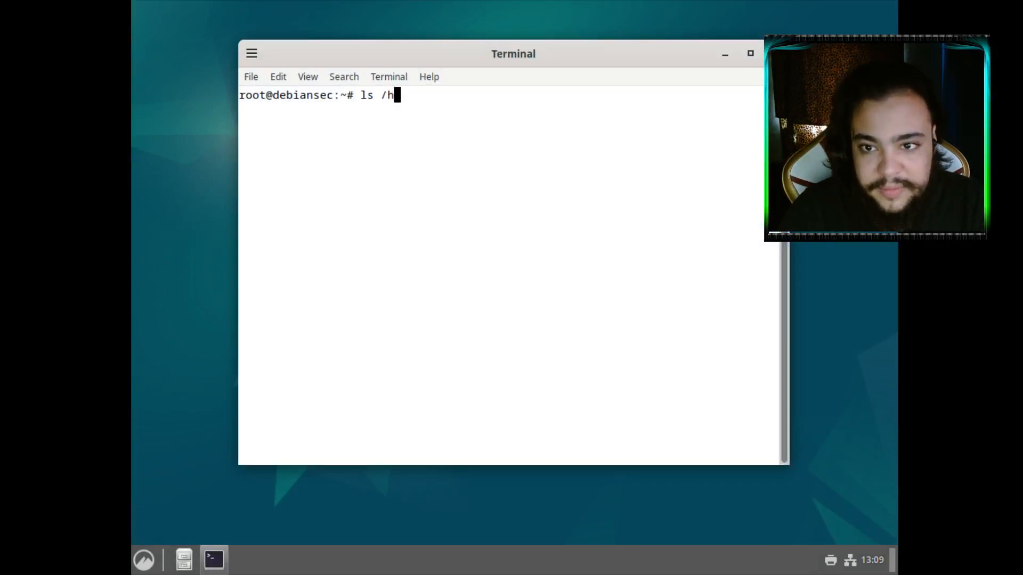
type("ome/")
key("Return")
type("passwd messias")
key("Return")
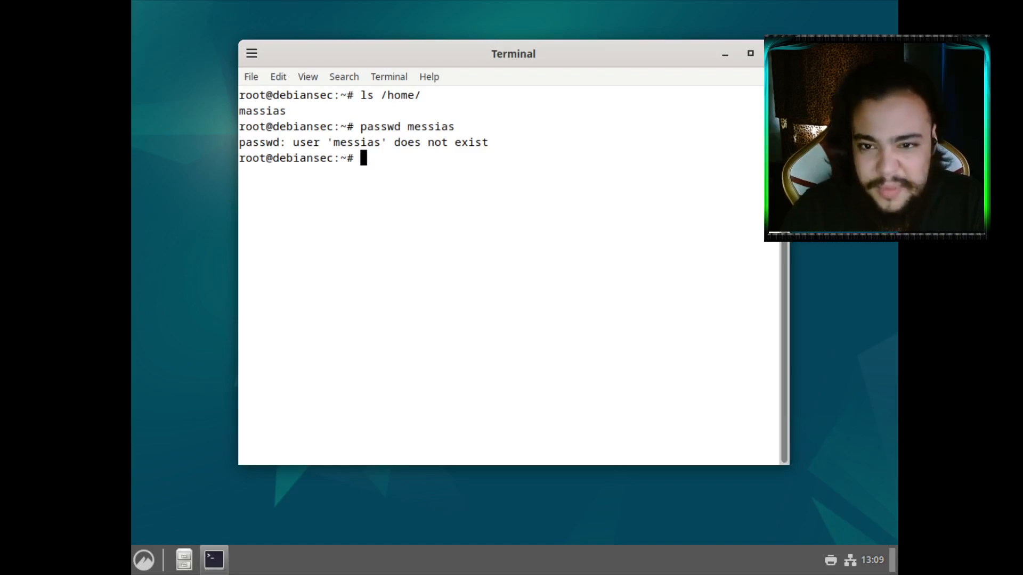
type("rm /home/mee")
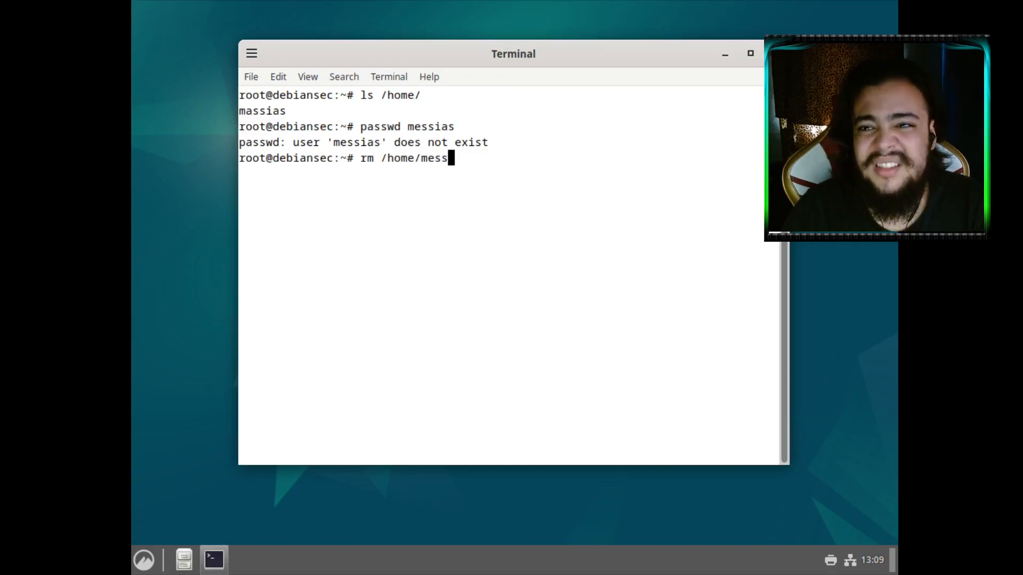
key("BackSpace")
key("BackSpace")
key("BackSpace")
key("BackSpace")
key("BackSpace")
key("BackSpace")
key("BackSpace")
key("BackSpace")
key("BackSpace")
key("BackSpace")
key("BackSpace")
key("BackSpace")
Go into /home and show its contents with ls and ls -la
type("cd /")
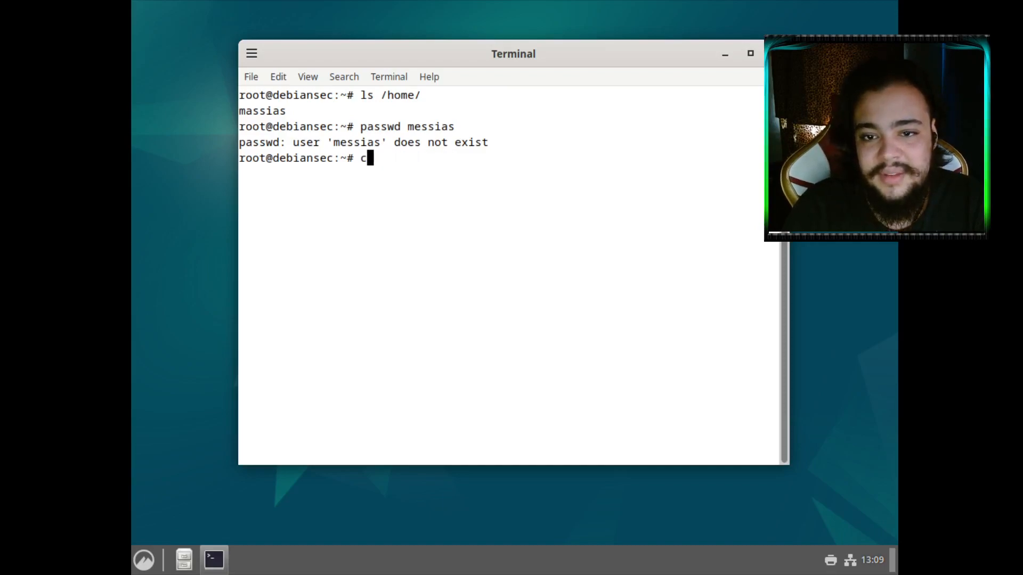
type("home/")
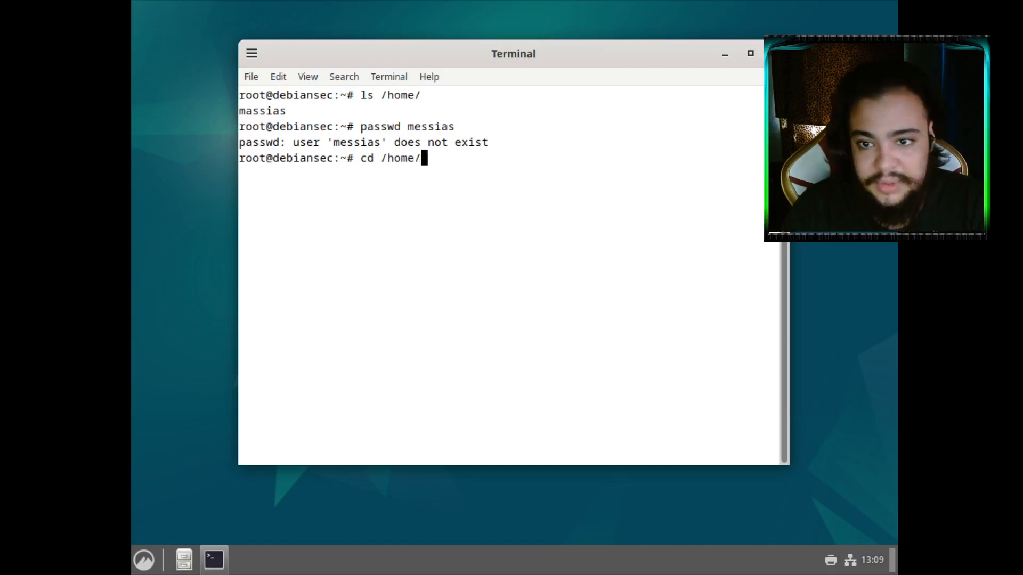
key("Return")
type("ls")
key("Return")
type("ls -la")
key("Return")
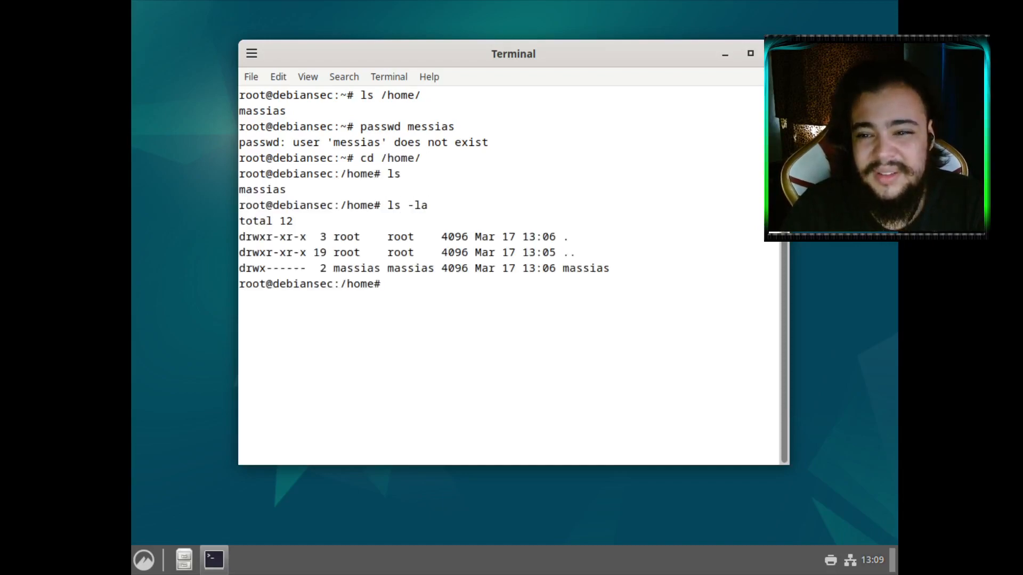
Force-remove the user's home folder with rm -rf and list /home again
type("r, -rf m")
key("BackSpace")
key("BackSpace")
key("BackSpace")
key("BackSpace")
key("BackSpace")
key("BackSpace")
key("BackSpace")
type(",")
key("BackSpace")
key("BackSpace")
type("m m")
key("BackSpace")
type("-rf messias")
key("Return")
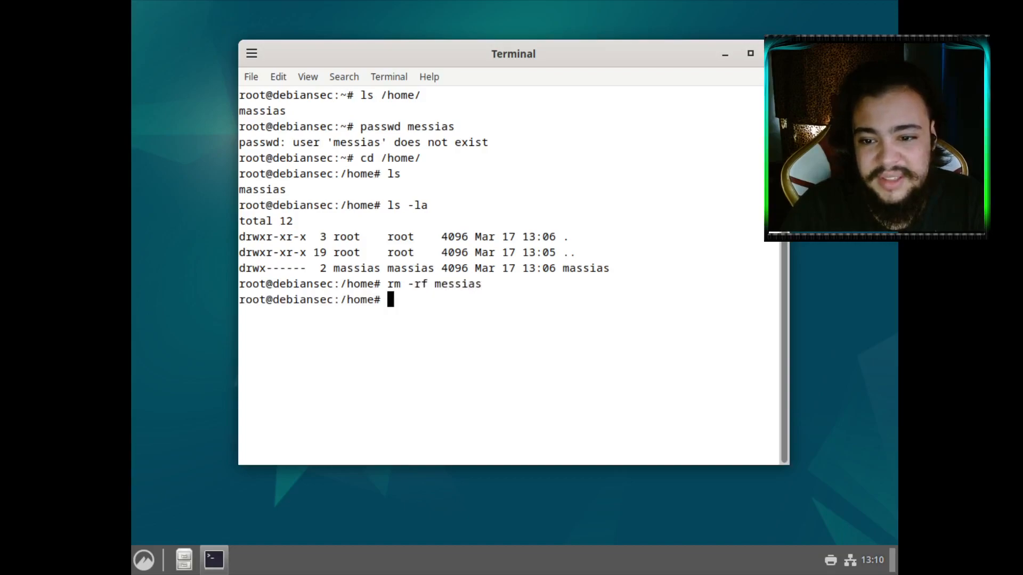
type("ls")
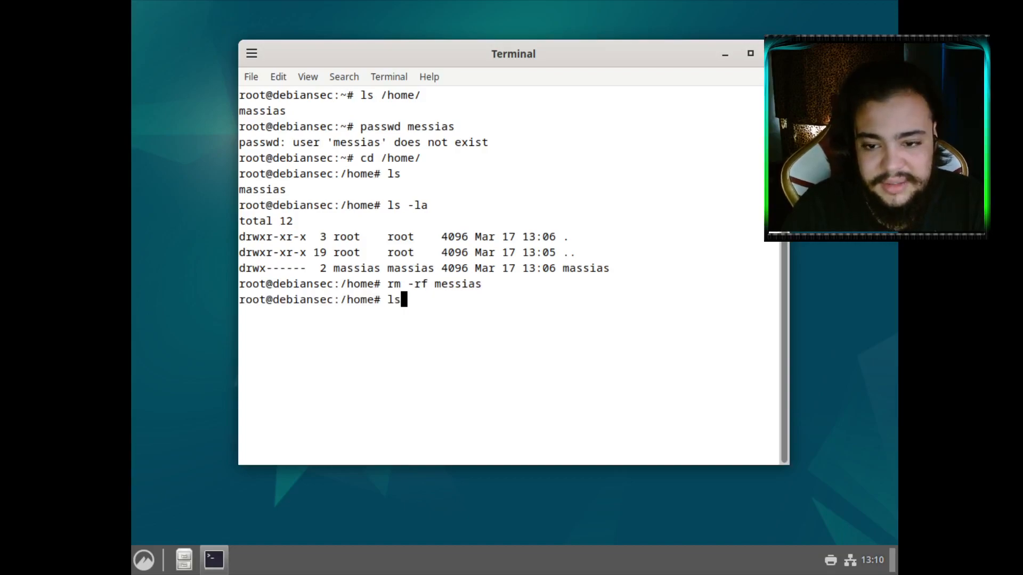
key("Return")
Close the terminal window
type("cd")
key("BackSpace")
key("BackSpace")
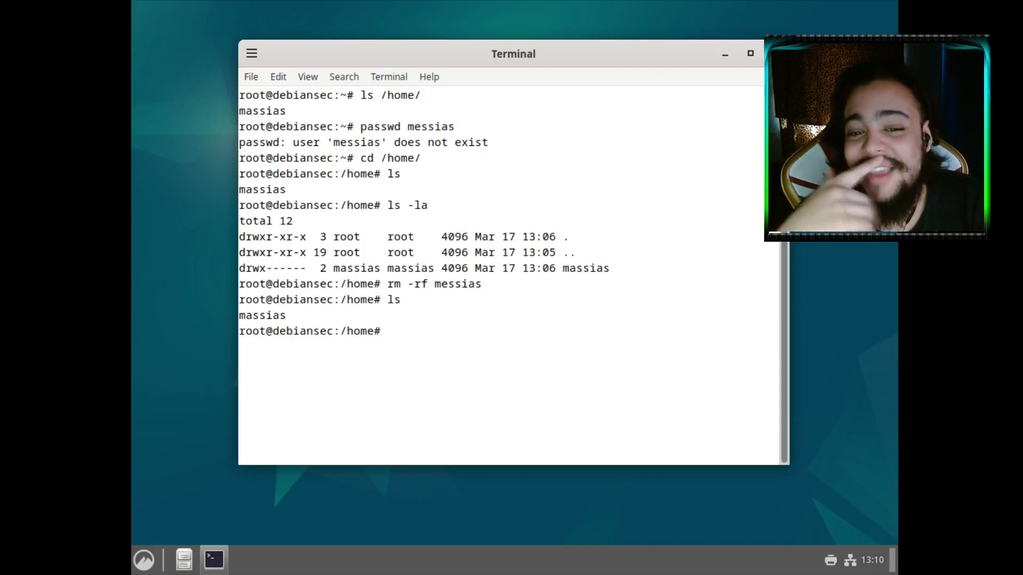
left_click_drag(245, 316, 257, 316)
left_click(258, 317)
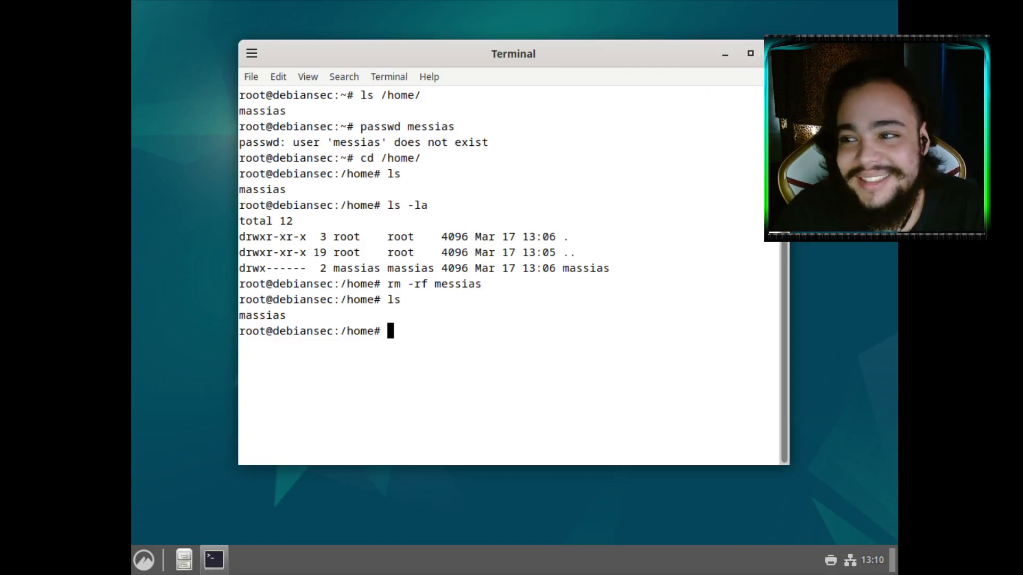
left_click(776, 54)
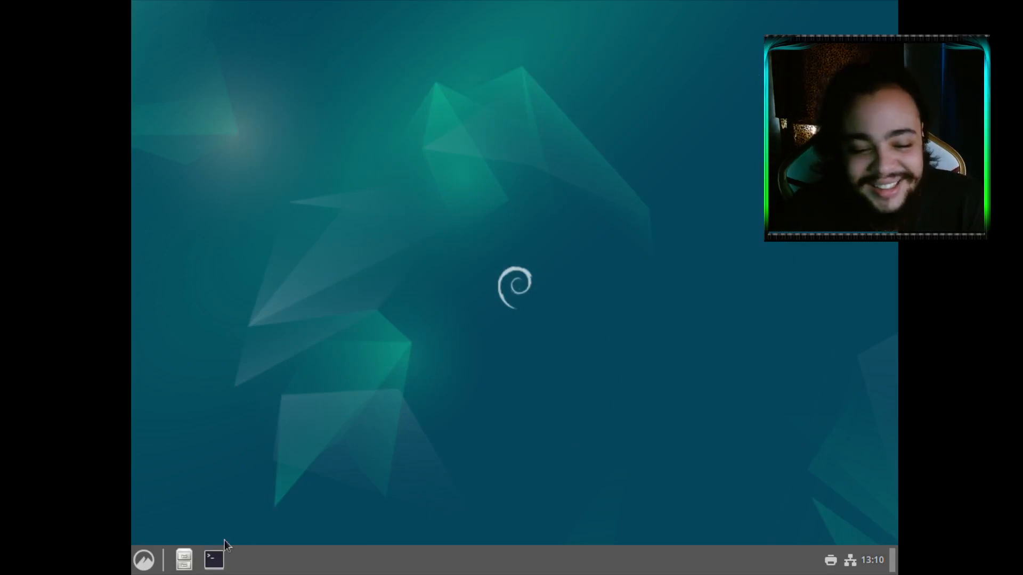
Log out and sign back in as the regular user
left_click(154, 558)
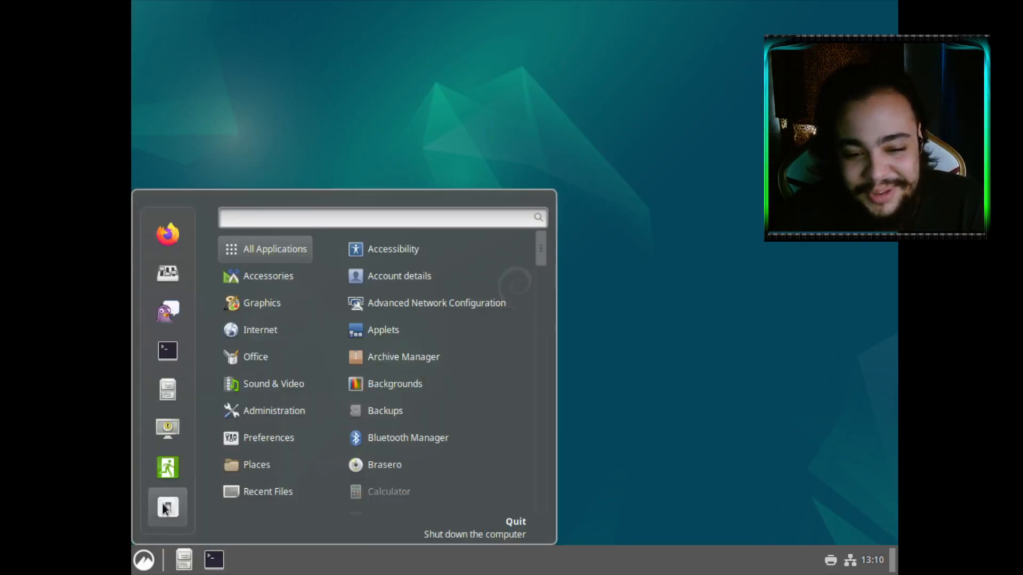
left_click(165, 473)
left_click(611, 323)
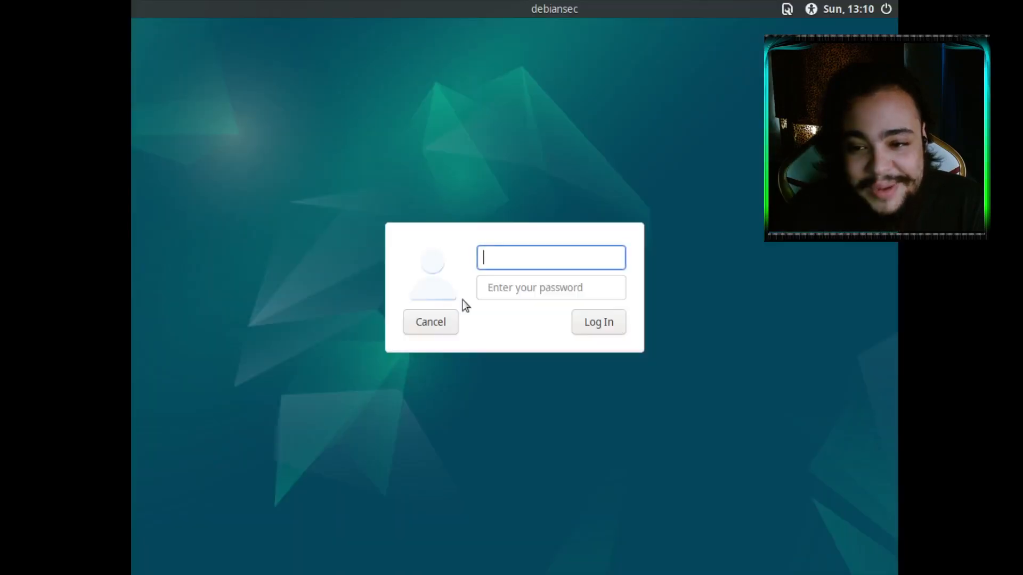
type("massias")
key("Tab")
type("••••")
key("Return")
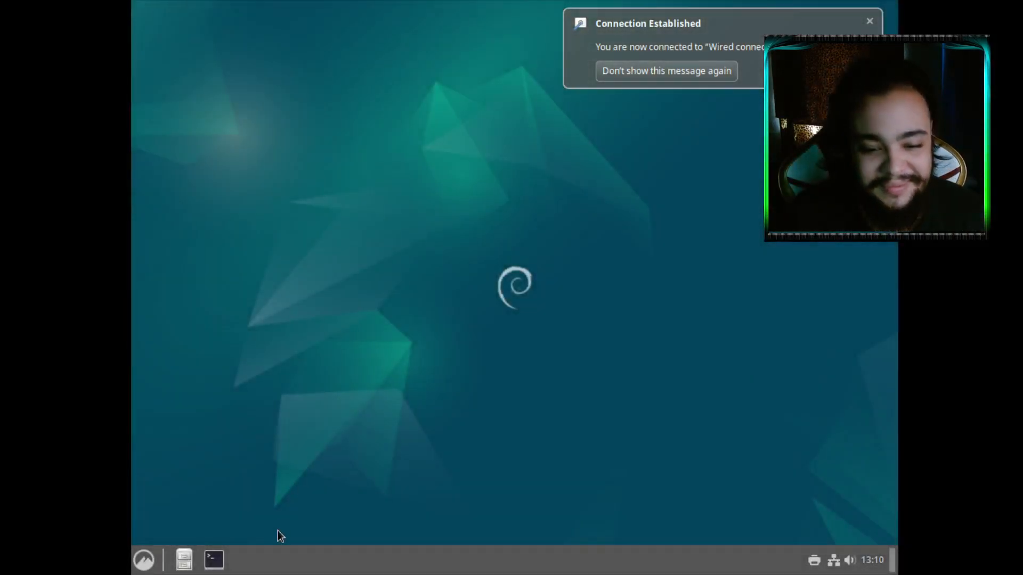
Open a terminal and print the regular user's PATH with echo $PATH
left_click(207, 560)
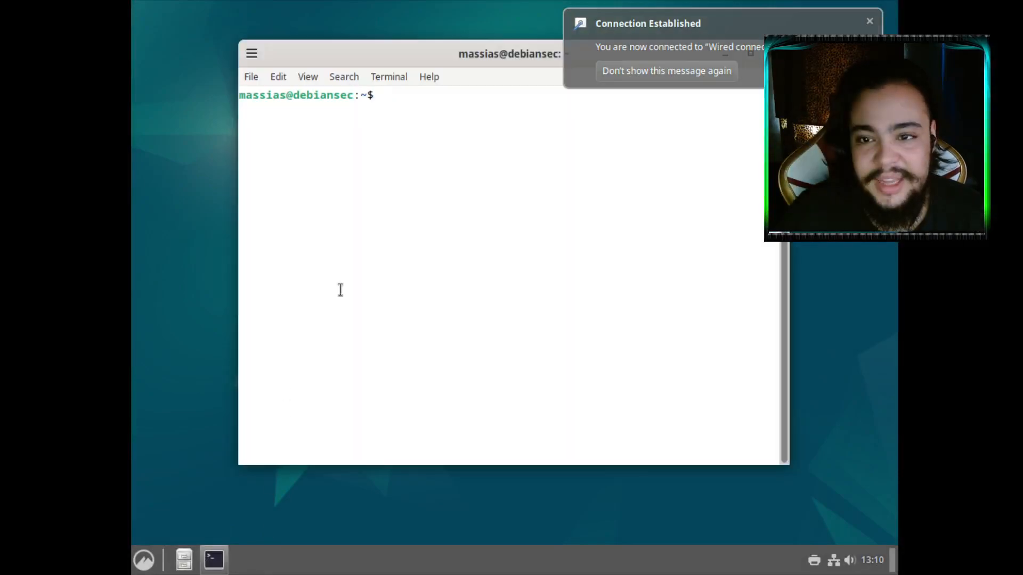
left_click_drag(408, 49, 381, 110)
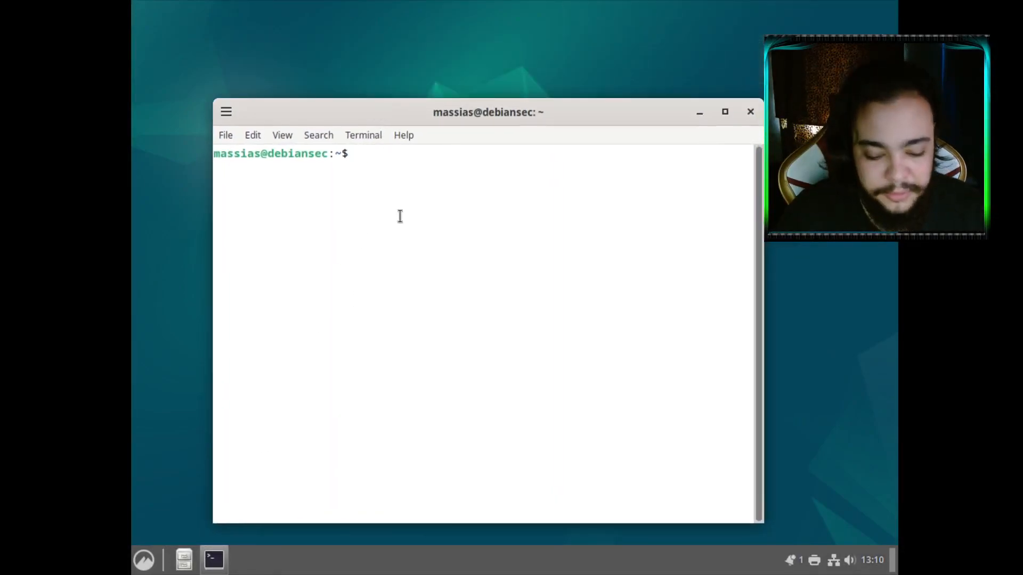
type("if")
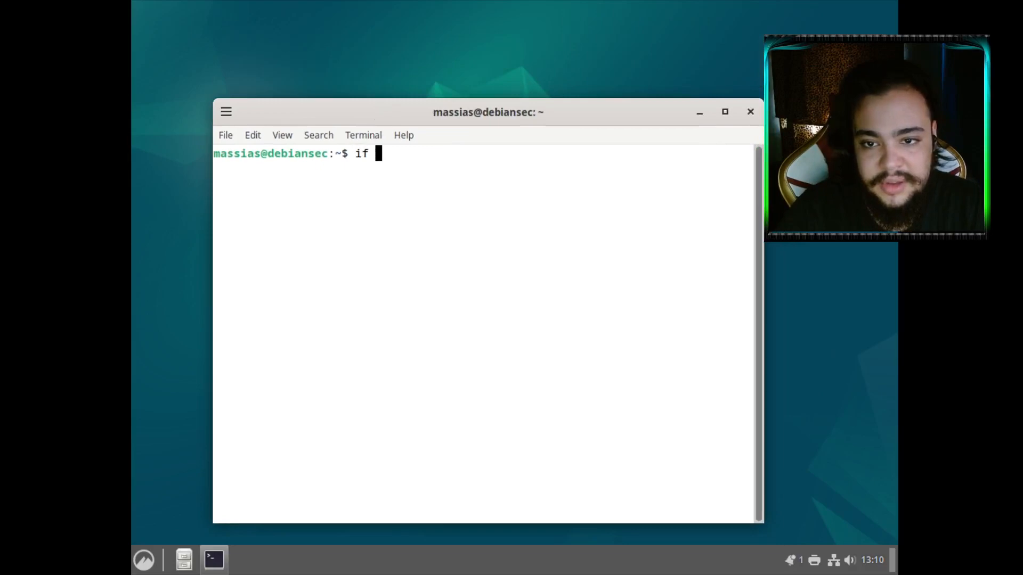
key("BackSpace")
key("BackSpace")
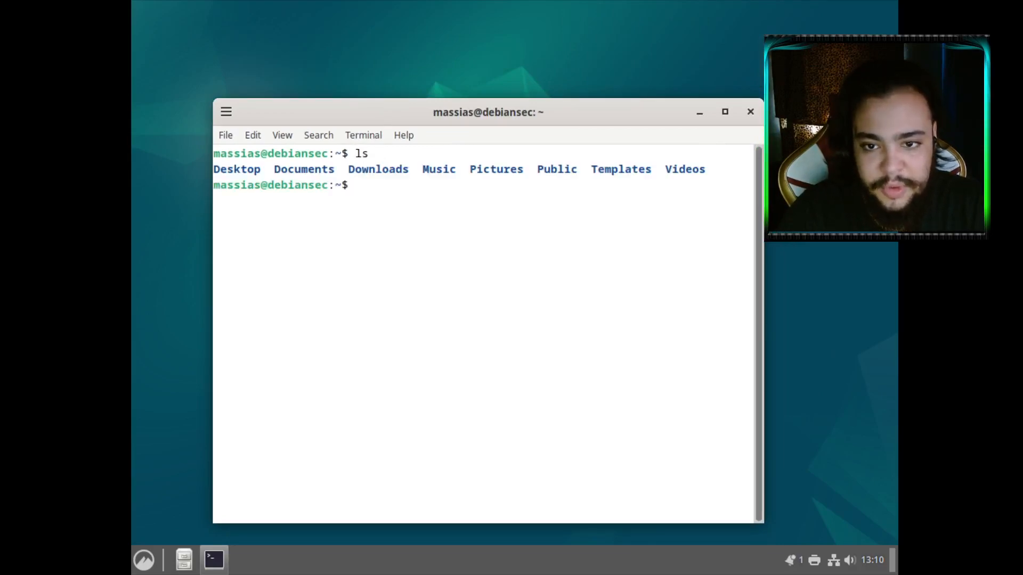
type("if")
key("BackSpace")
key("BackSpace")
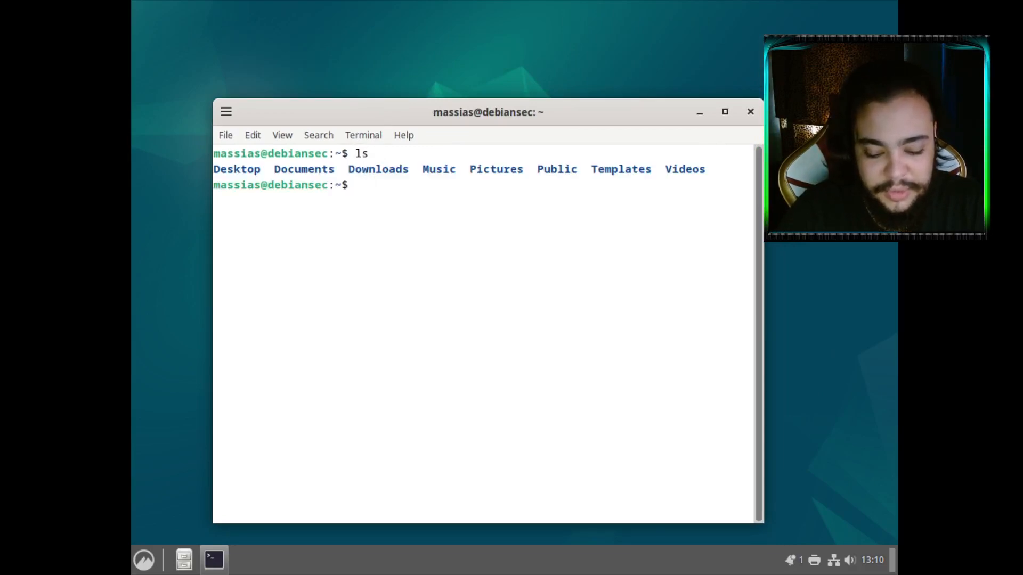
type("echo $PATH")
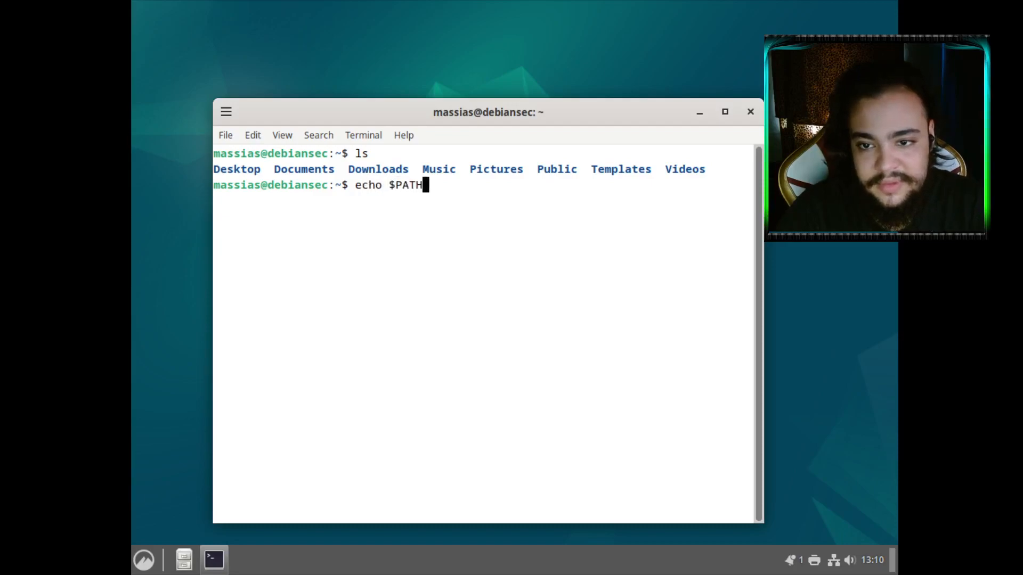
key("Return")
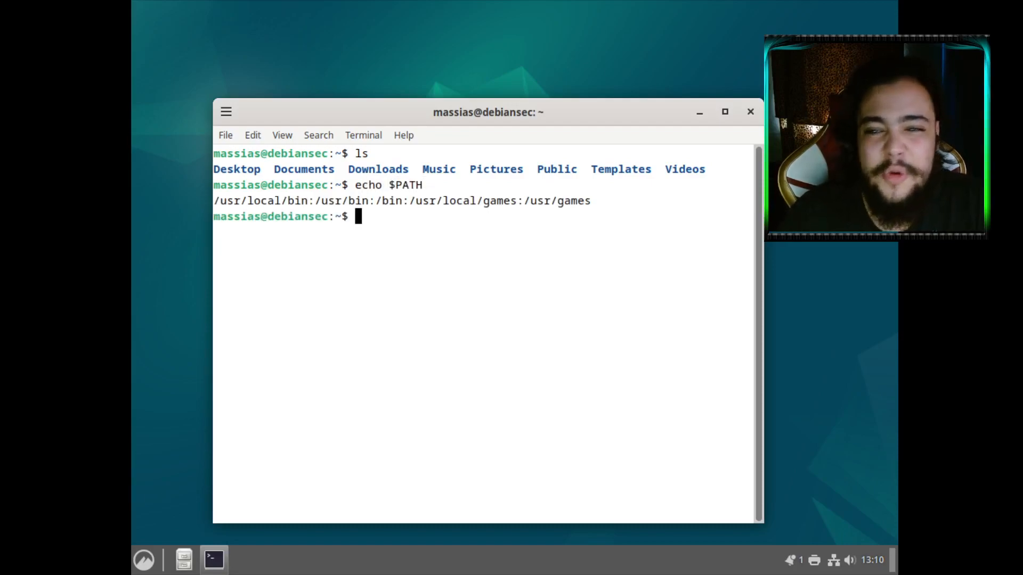
left_click_drag(594, 201, 413, 203)
left_click(406, 203)
Become root via su after sudo su fails, and print root's PATH
type("sudo su")
key("Return")
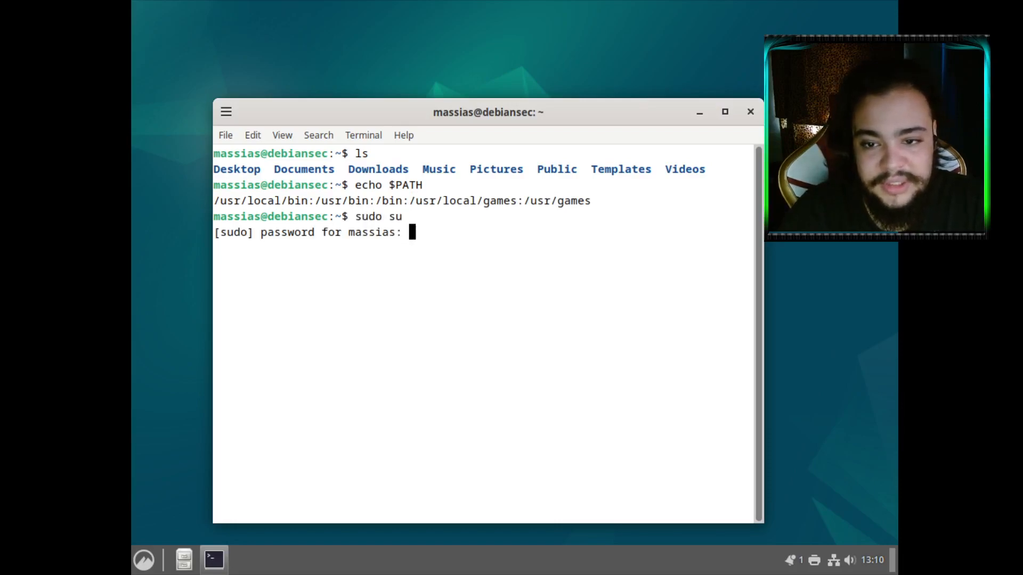
key("Return")
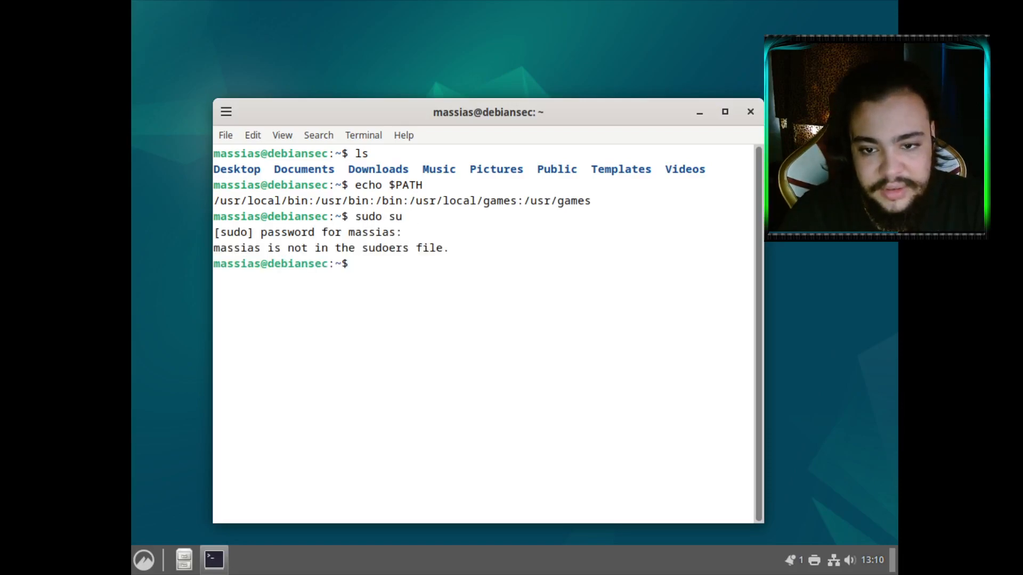
type("su")
key("Return")
key("Return")
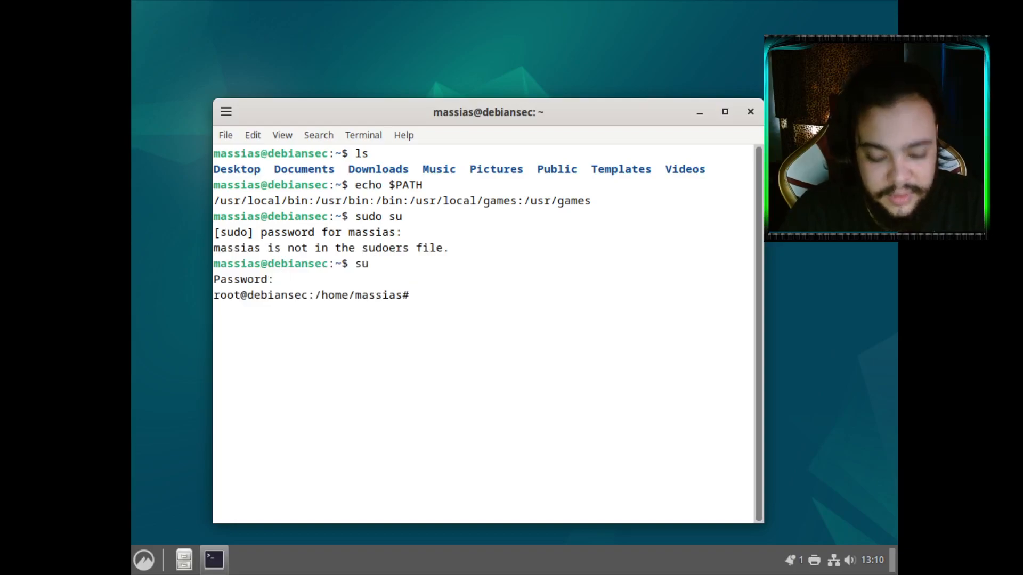
type("ec ho")
key("BackSpace")
key("BackSpace")
key("BackSpace")
type("ho ")
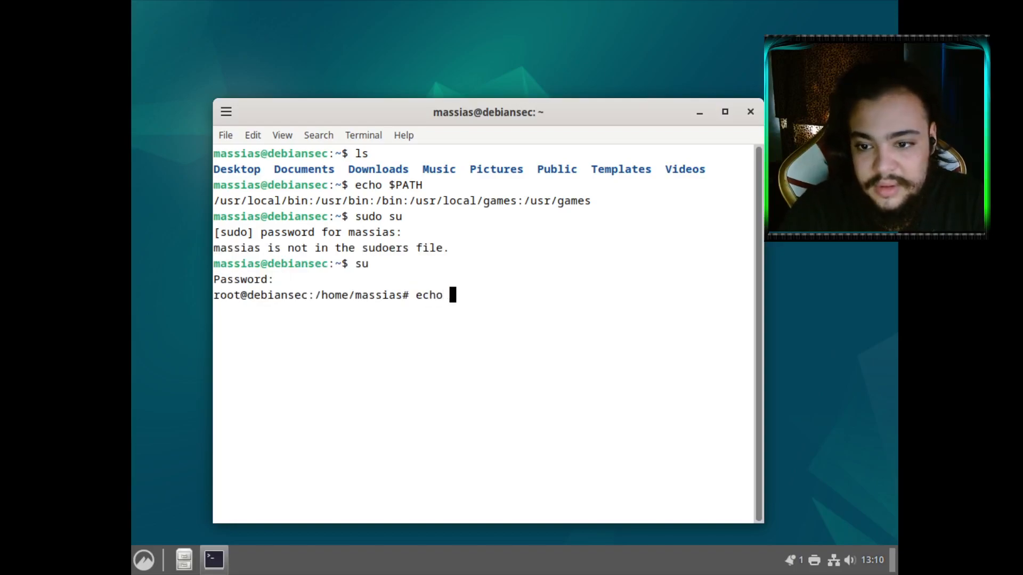
type("$PATH")
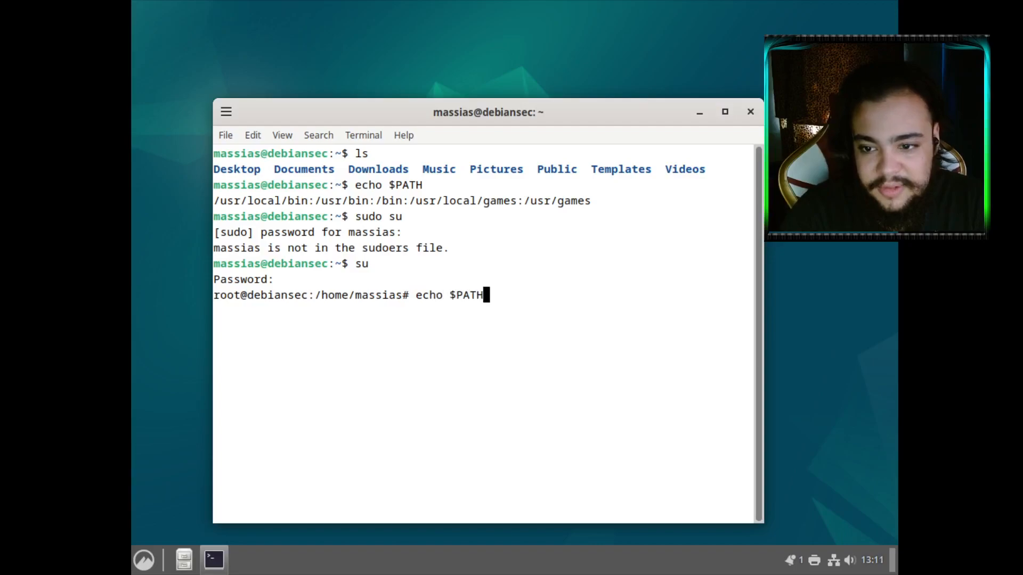
key("Return")
key("Return")
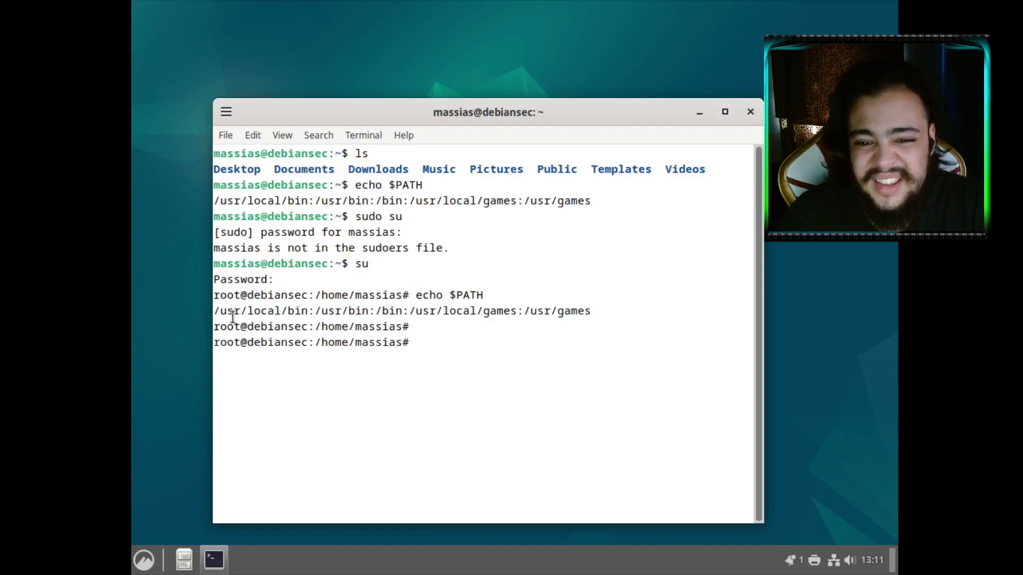
left_click_drag(214, 311, 591, 311)
left_click(415, 343)
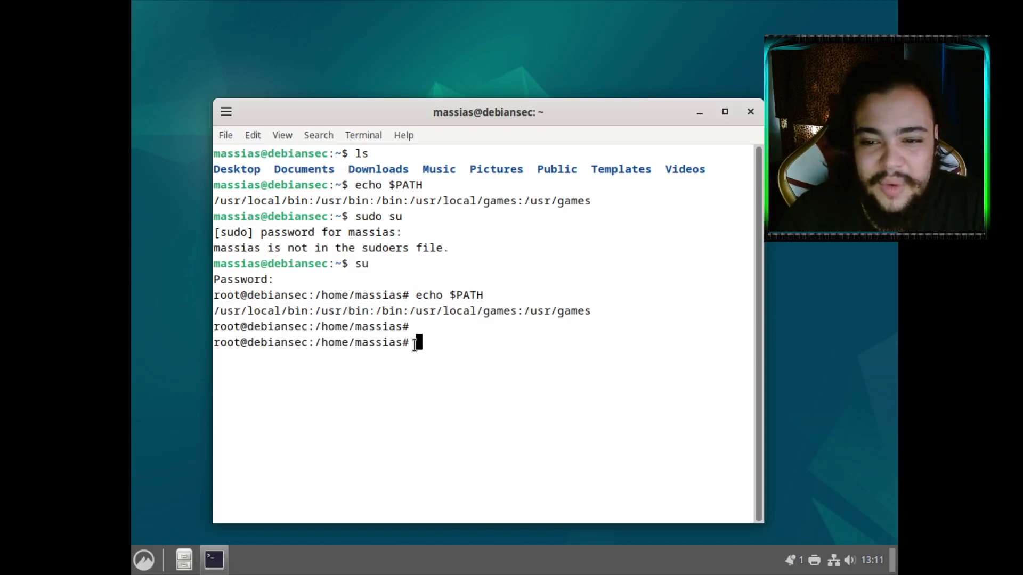
Run export PATH=$PATH:/sbin to add /sbin to root's PATH
type(";")
key("BackSpace")
type("/sbin")
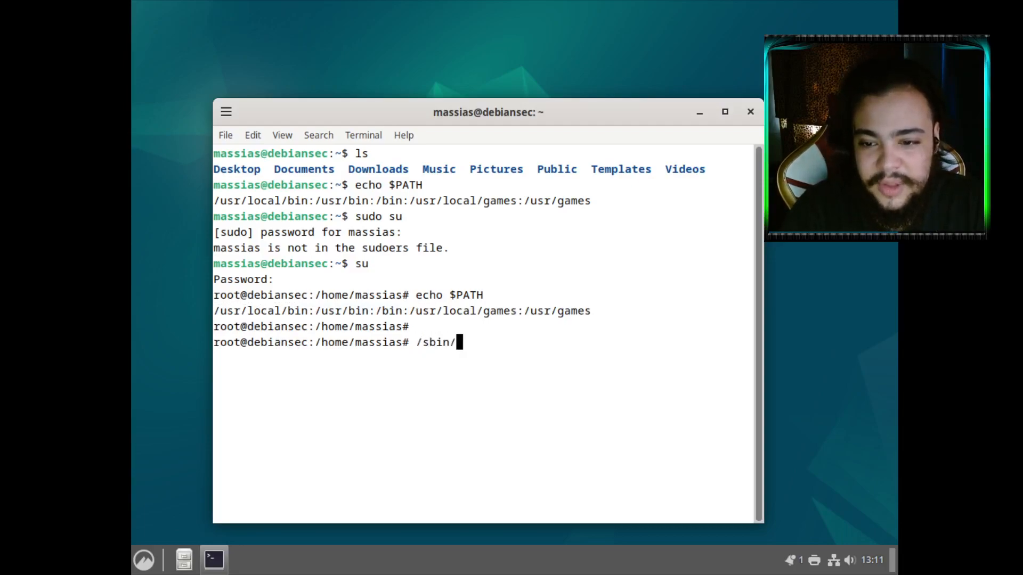
type("/")
key("BackSpace")
key("BackSpace")
key("BackSpace")
key("BackSpace")
key("BackSpace")
key("BackSpace")
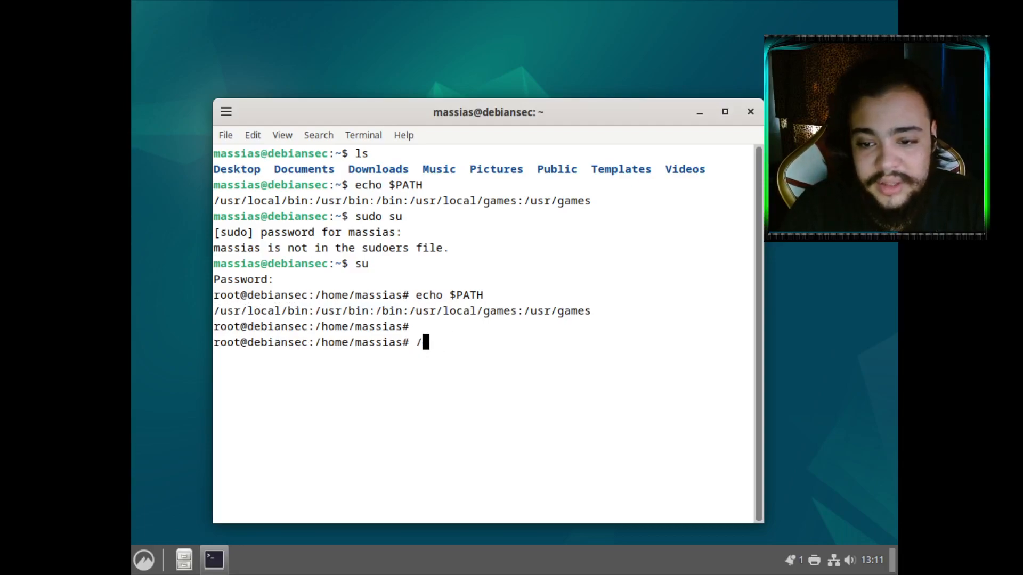
type("e/massias# ")
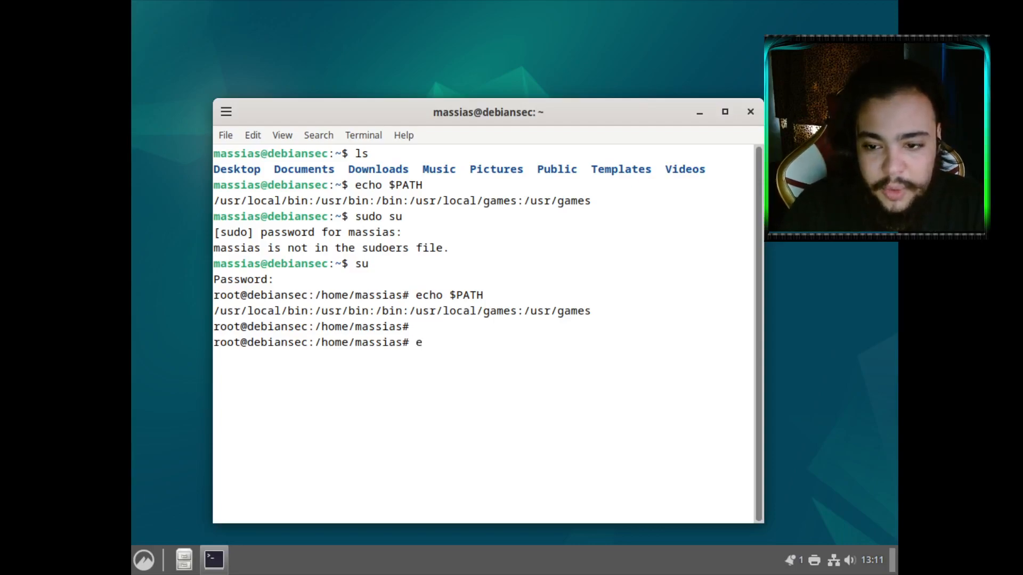
type("export ")
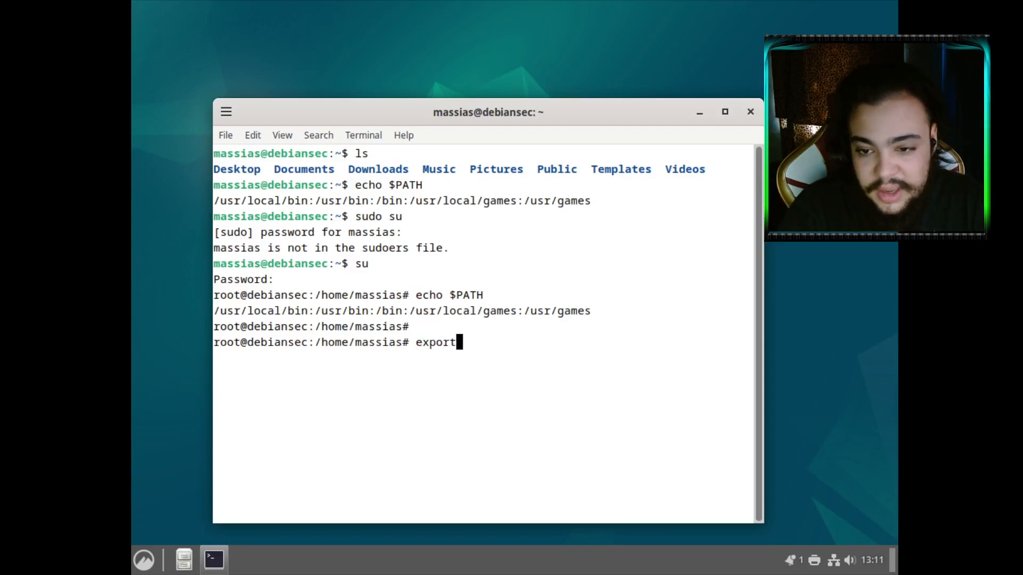
type("PATH=")
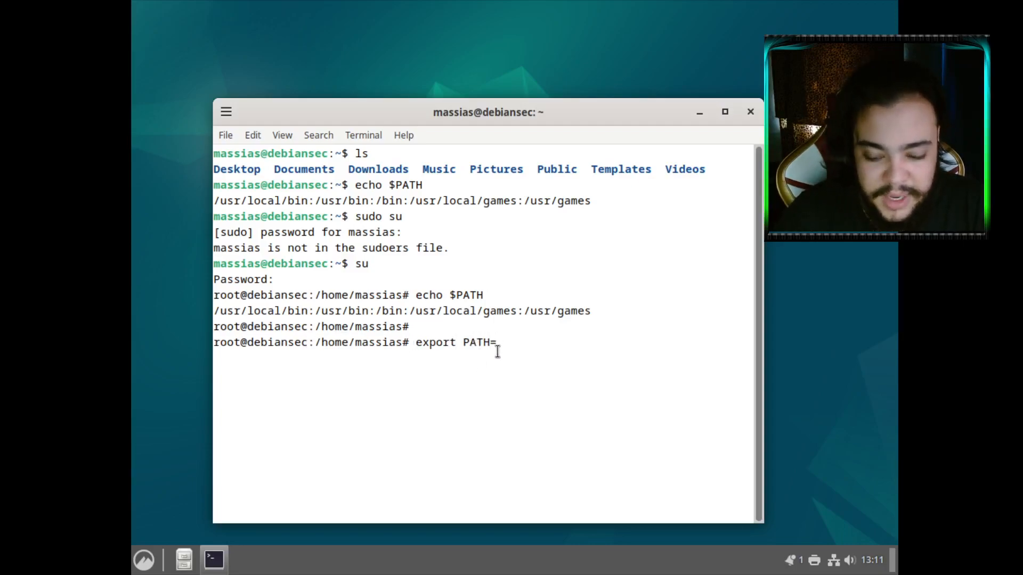
type("$PATH")
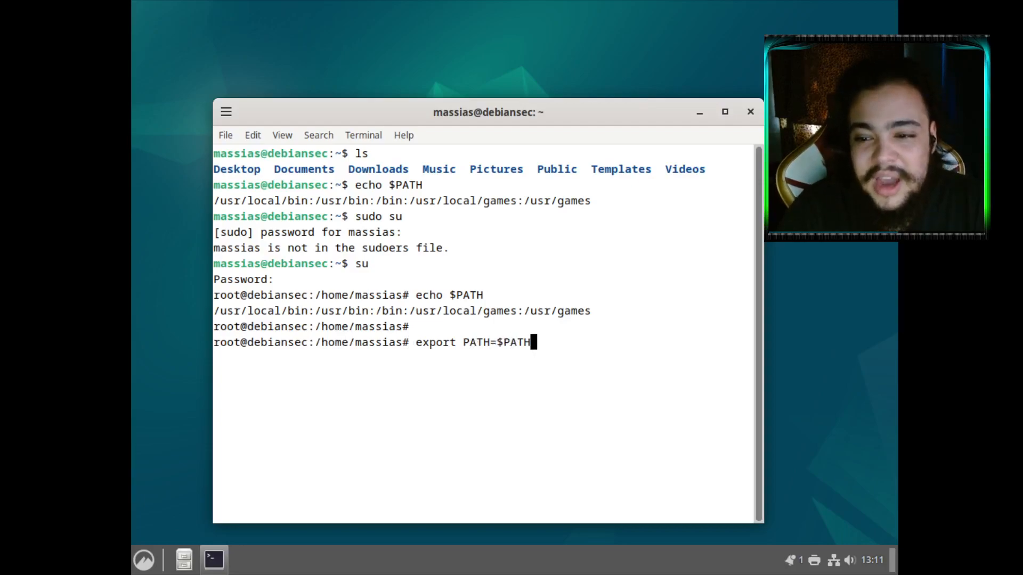
left_click_drag(589, 310, 214, 311)
left_click(494, 320)
double_click(429, 313)
triple_click(368, 311)
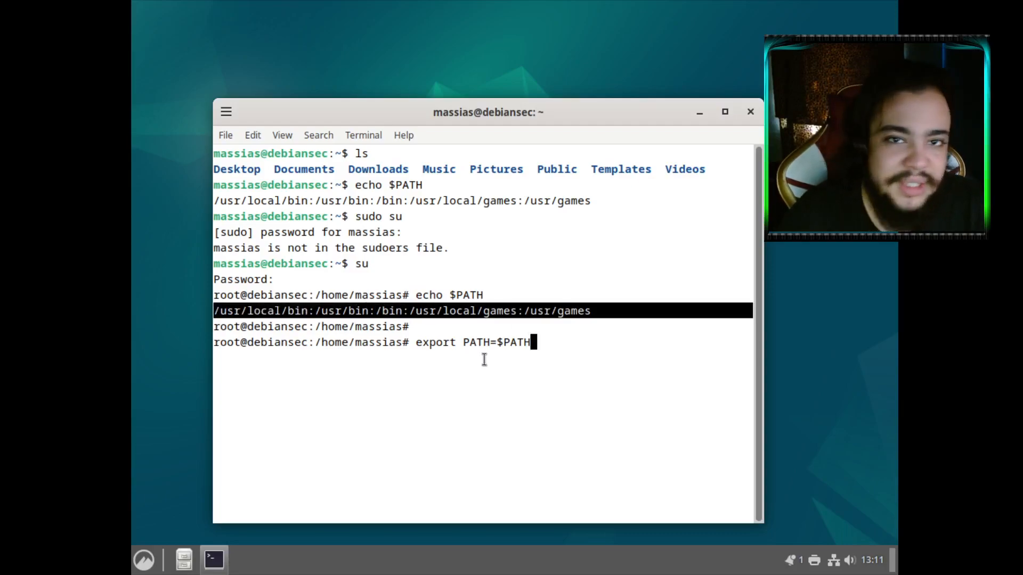
type(":")
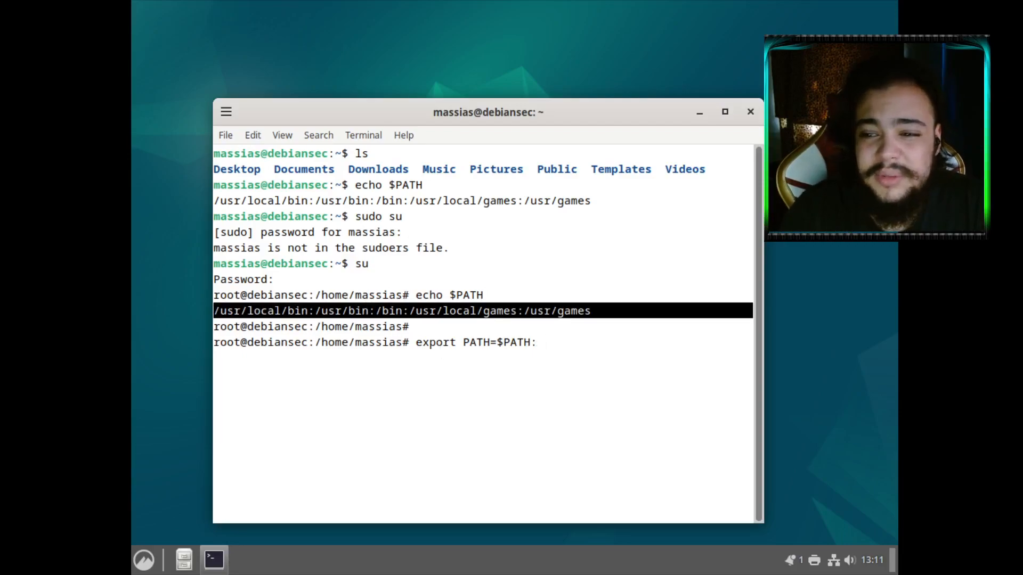
left_click(484, 359)
left_click_drag(311, 314, 341, 312)
left_click(343, 311)
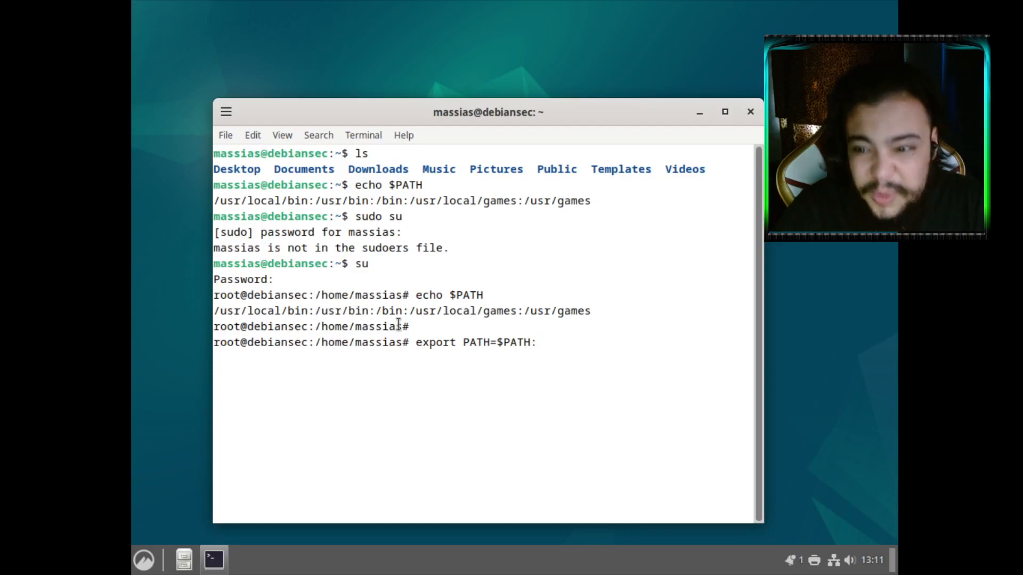
type("/sbin")
key("Return")
Copy the export PATH=$PATH:/sbin command line with Ctrl+C
type("ifcof")
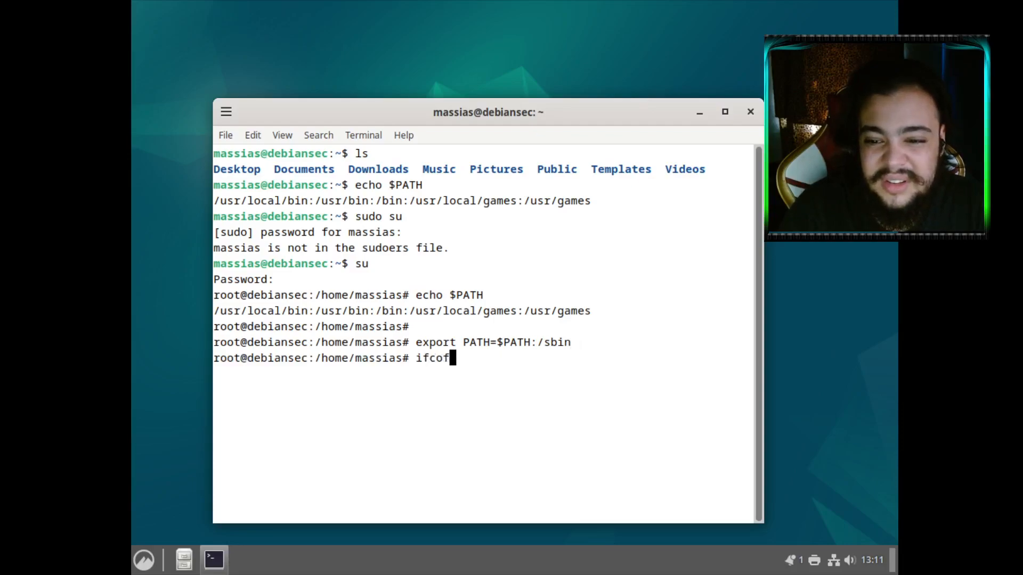
key("BackSpace")
key("BackSpace")
key("BackSpace")
key("BackSpace")
key("BackSpace")
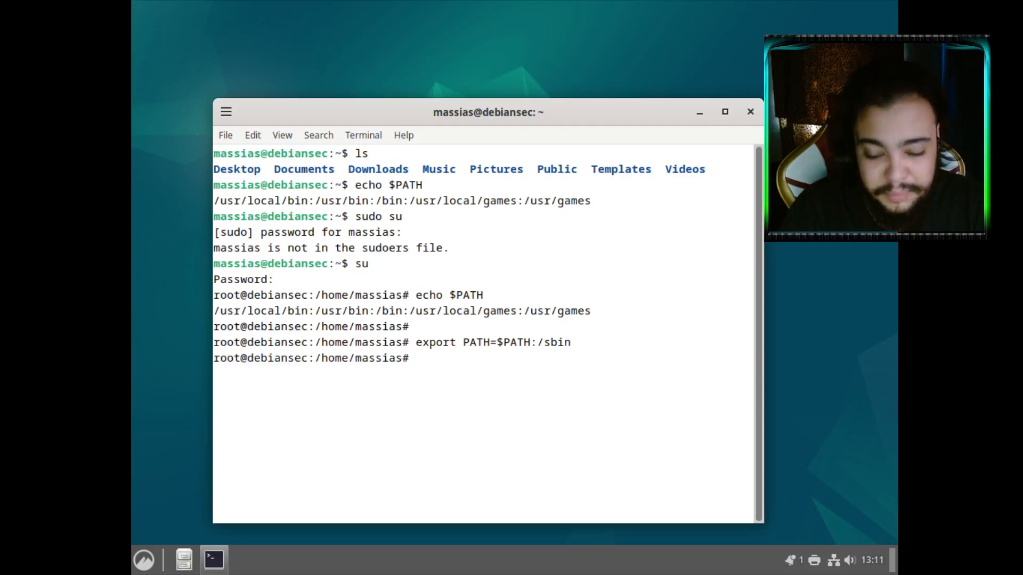
type("ifc")
key("BackSpace")
key("BackSpace")
key("BackSpace")
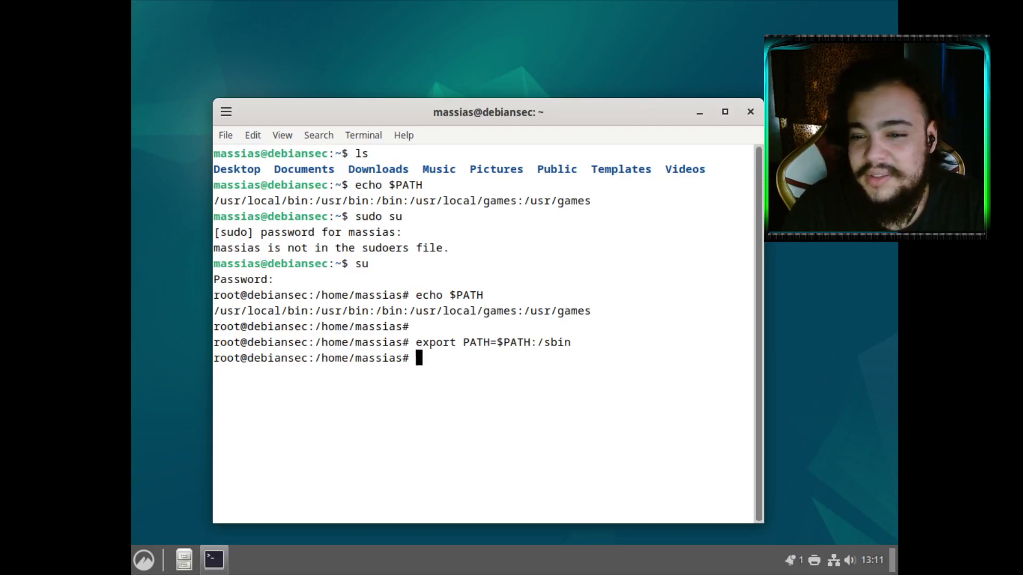
left_click_drag(415, 343, 571, 345)
key("ctrl+c")
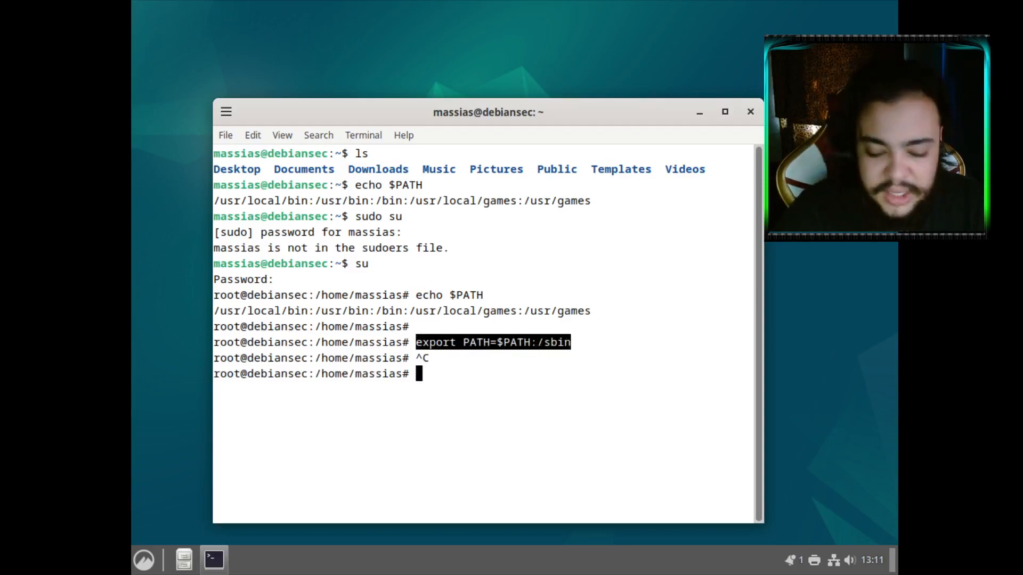
Paste export PATH=$PATH:/sbin at the end of the home-folder .bashrc and save it
type("nano .bashrc")
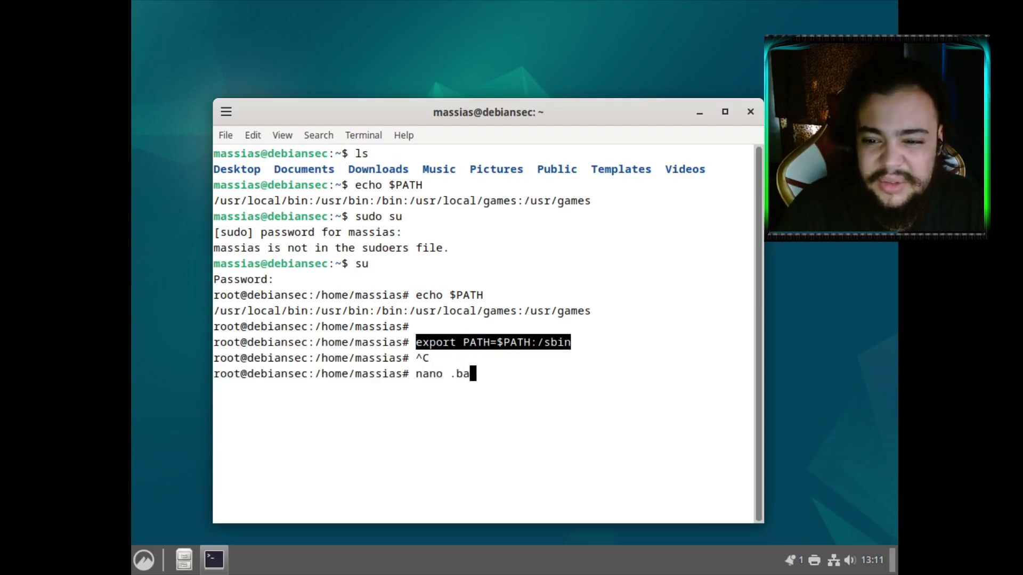
key("Return")
key("ctrl+Down")
key("ctrl+Down")
key("ctrl+Down")
key("ctrl+Down")
key("ctrl+Down")
key("ctrl+Down")
key("ctrl+Down")
key("ctrl+Down")
key("ctrl+Down")
key("ctrl+Down")
key("ctrl+Down")
key("ctrl+Down")
key("ctrl+Down")
key("ctrl+Down")
key("ctrl+Down")
key("ctrl+Down")
key("ctrl+Down")
key("ctrl+Down")
key("ctrl+Down")
key("ctrl+Down")
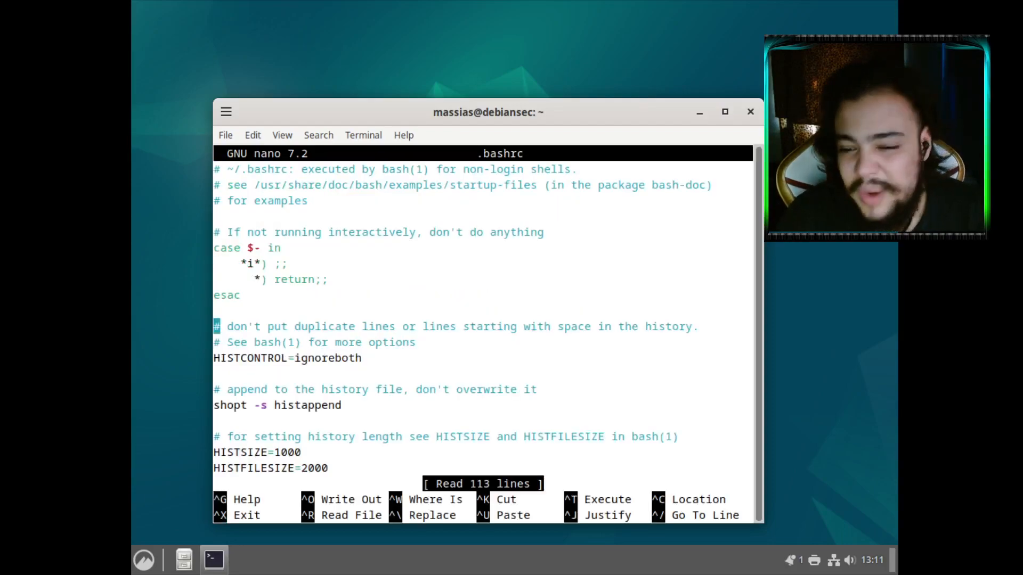
key("ctrl+shift+v")
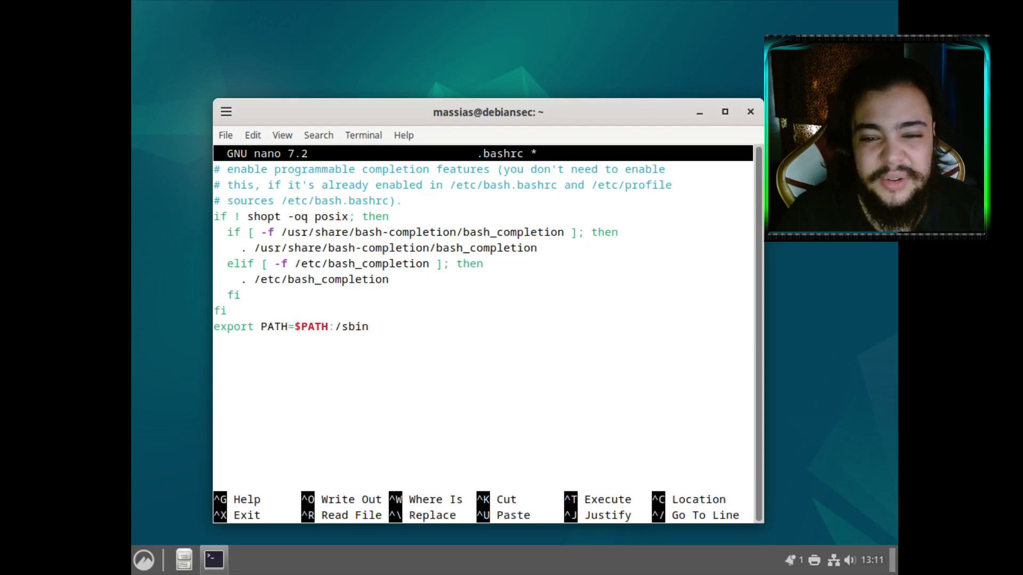
key("ctrl+s")
key("ctrl+x")
Append export PATH=$PATH:/sbin to root's ~/.bashrc and save the file
type("nano ")
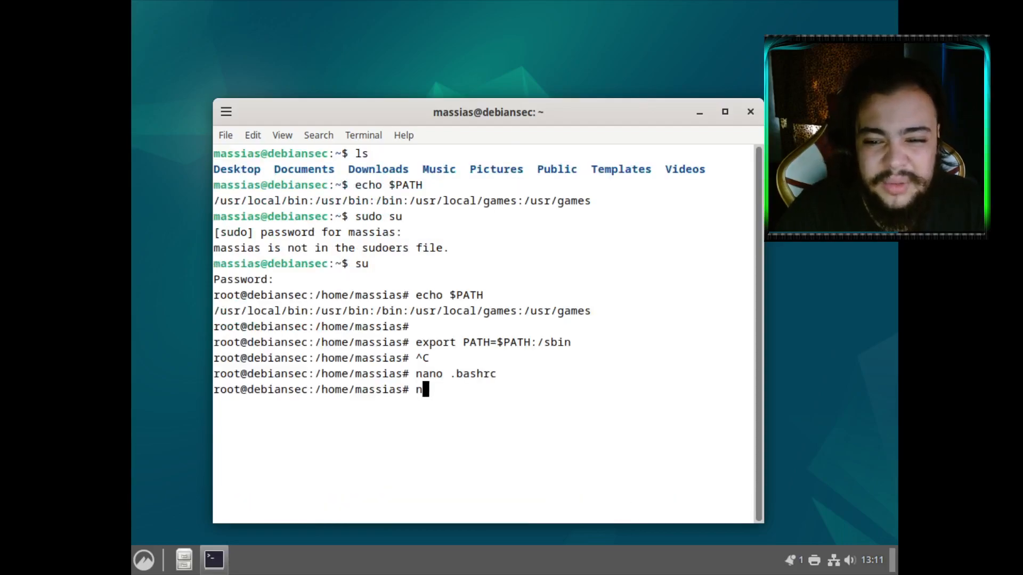
type("~/.bashrc")
key("Return")
key("Down")
key("Down")
key("Down")
key("Down")
key("Down")
key("Down")
key("Down")
key("Down")
key("Down")
key("Down")
key("Down")
key("Down")
key("Down")
key("Down")
key("Down")
key("Down")
key("Down")
key("Down")
type("export PATH=$PATH:/sbin")
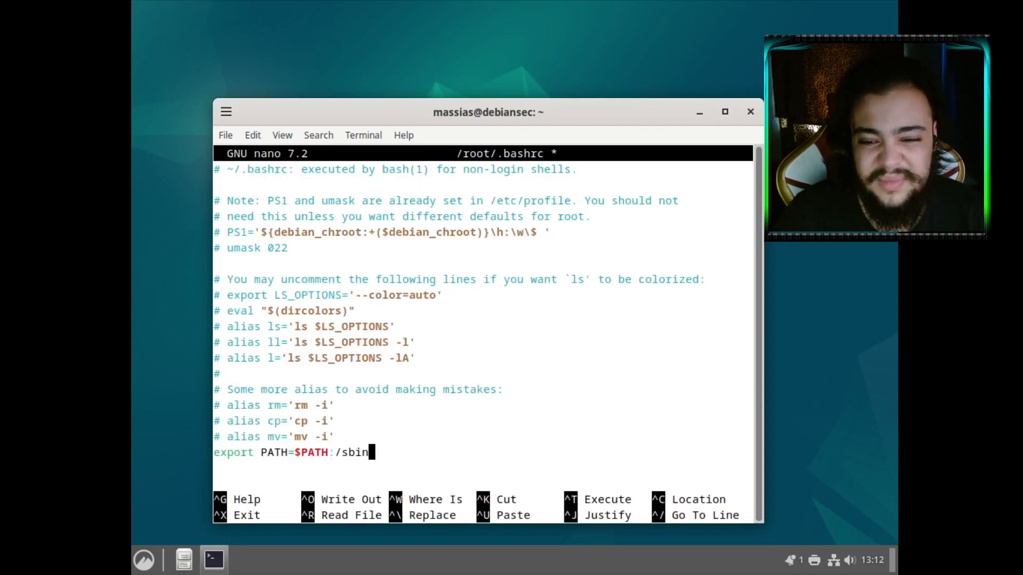
key("ctrl+s")
key("ctrl+x")
type("apt in")
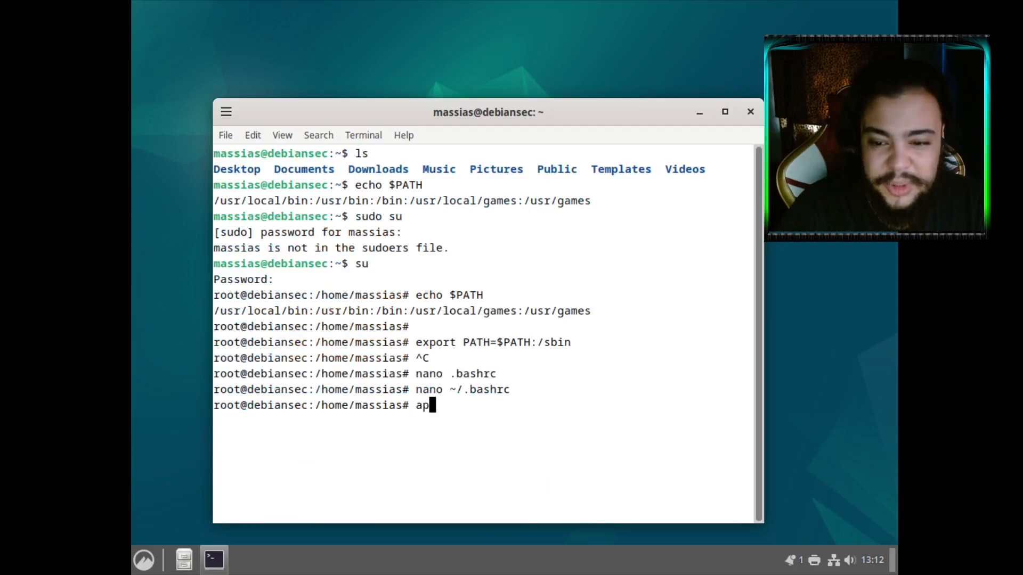
key("BackSpace")
key("BackSpace")
Run apt update and review its output showing the bookworm sources and all packages up to date
type("update")
key("Return")
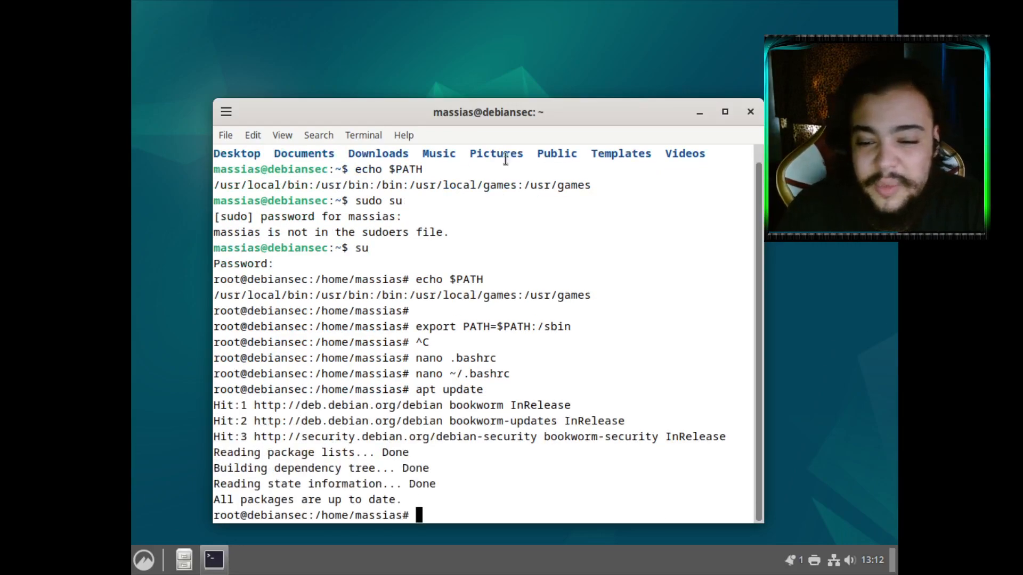
left_click_drag(442, 493, 388, 406)
left_click_drag(475, 102, 459, 48)
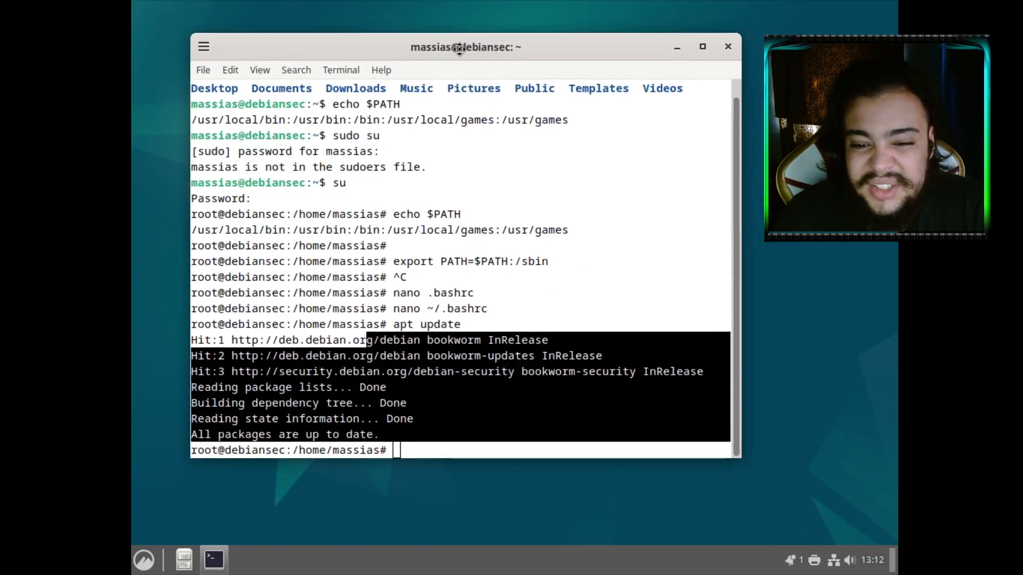
left_click(462, 413)
left_click_drag(456, 431, 380, 418)
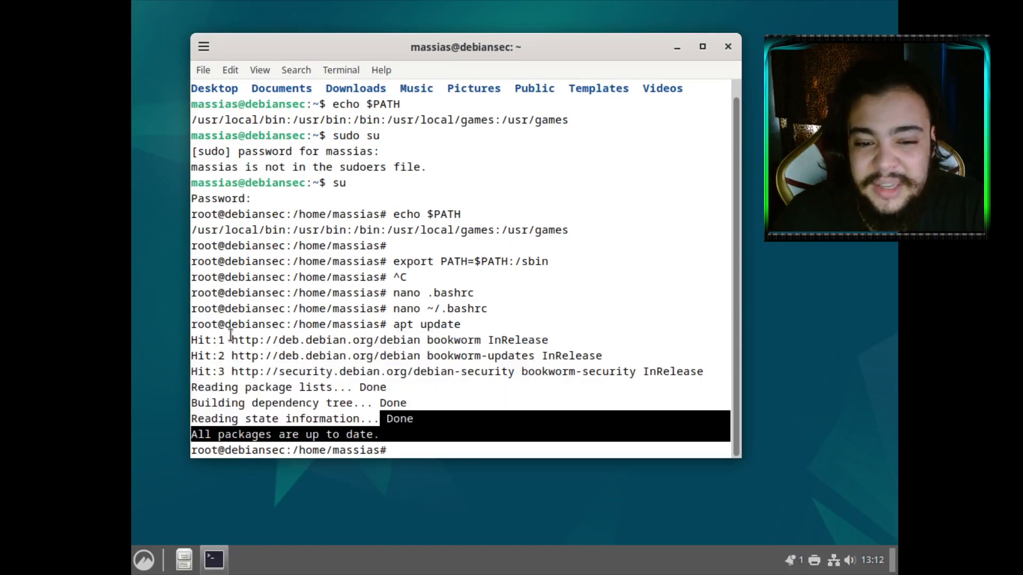
left_click_drag(258, 340, 346, 356)
left_click_drag(415, 434, 191, 340)
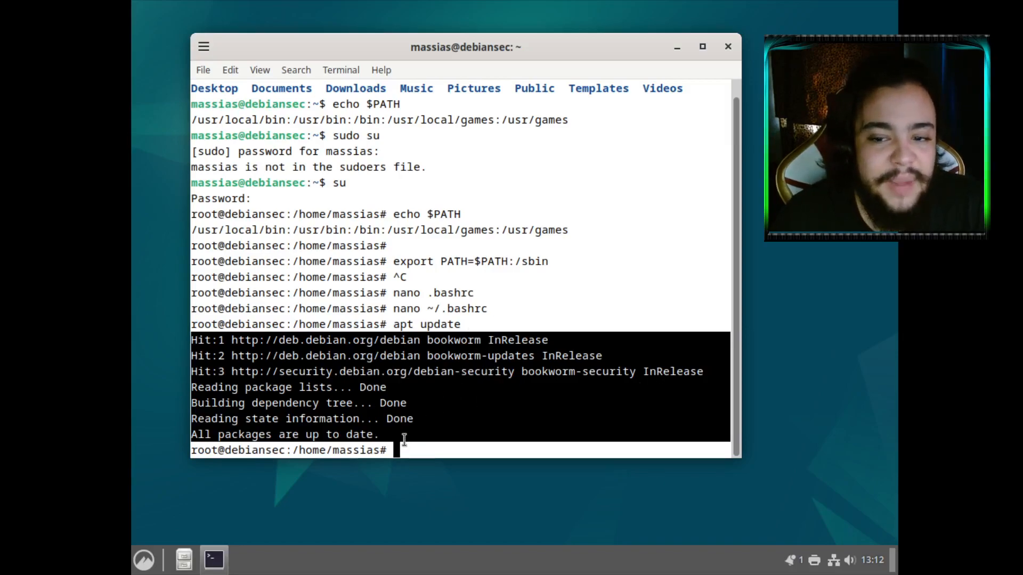
Install the net-tools package with apt install net-tools
left_click(424, 437)
type("apt install net-tools")
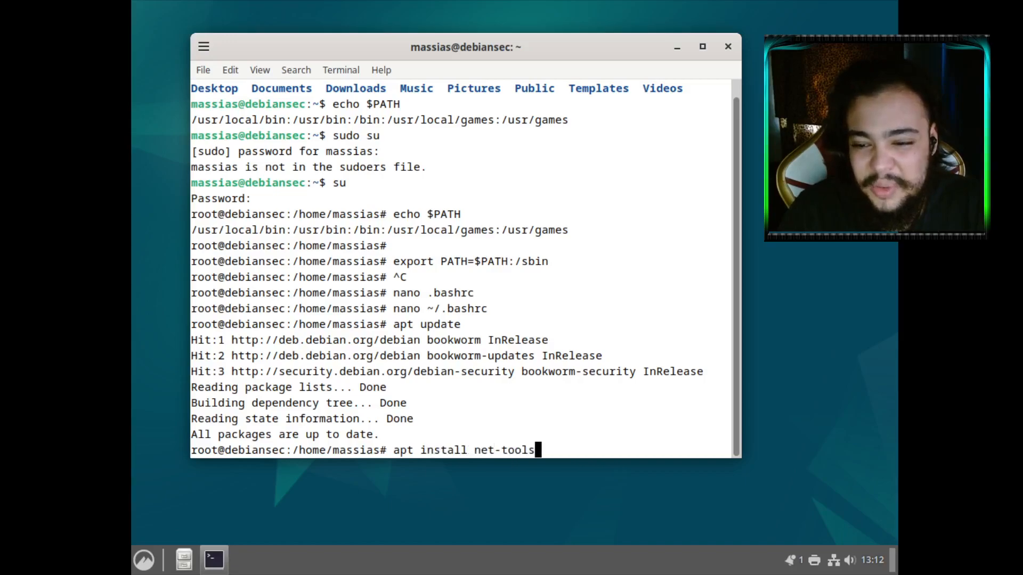
key("Return")
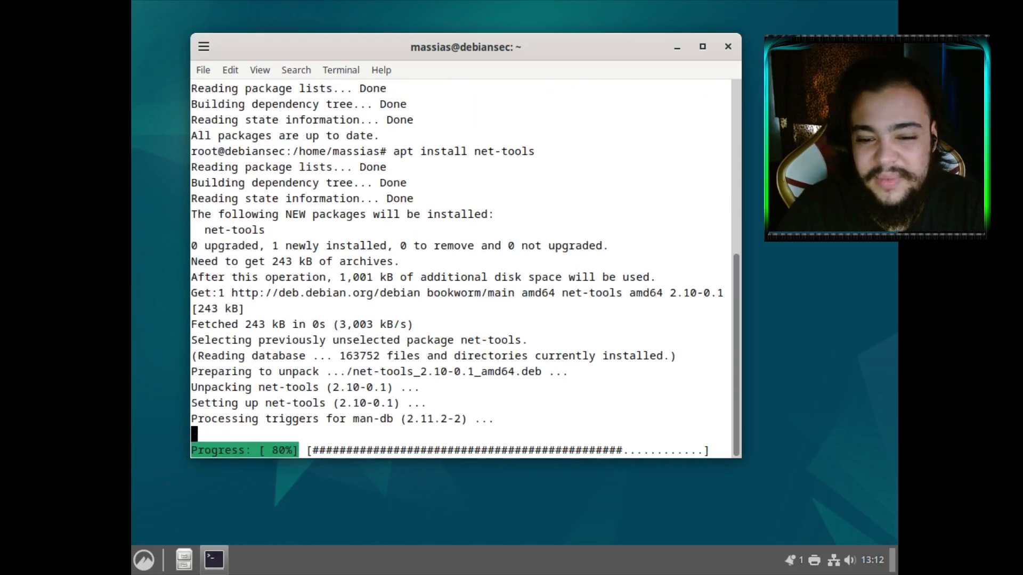
Run ifconfig to list the enp1s0 and lo network interfaces
type("ifconfig")
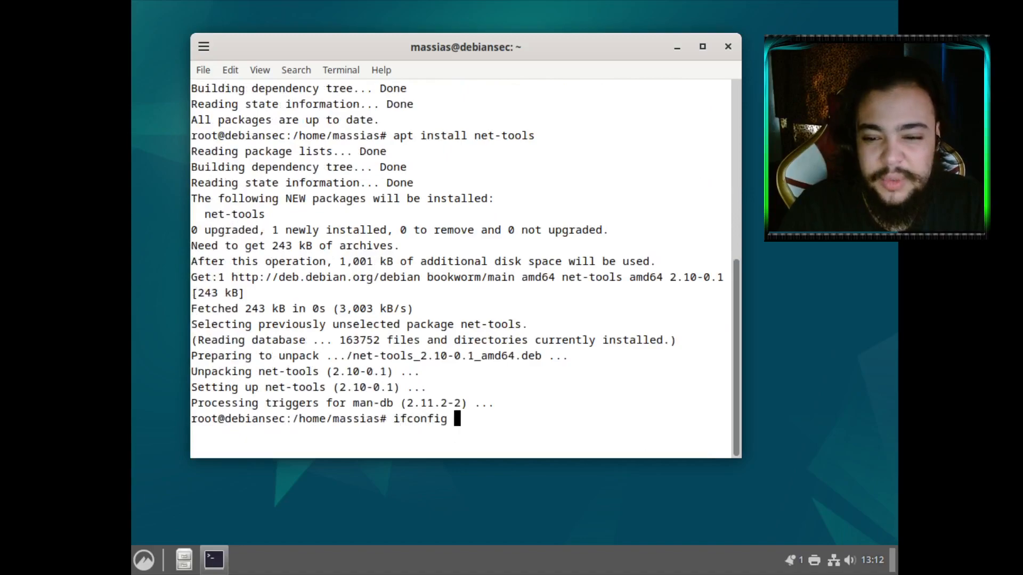
key("Return")
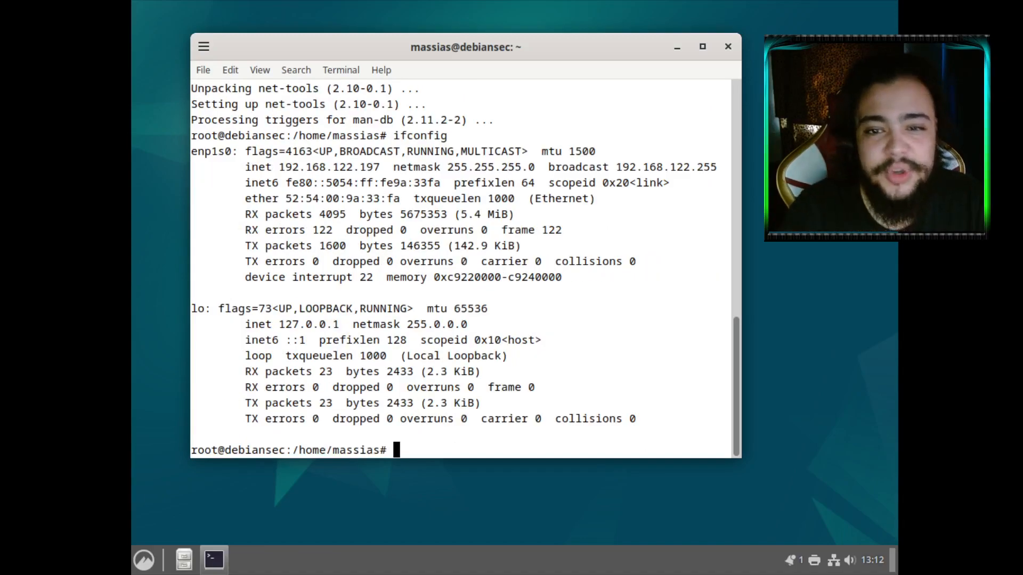
left_click_drag(455, 49, 529, 70)
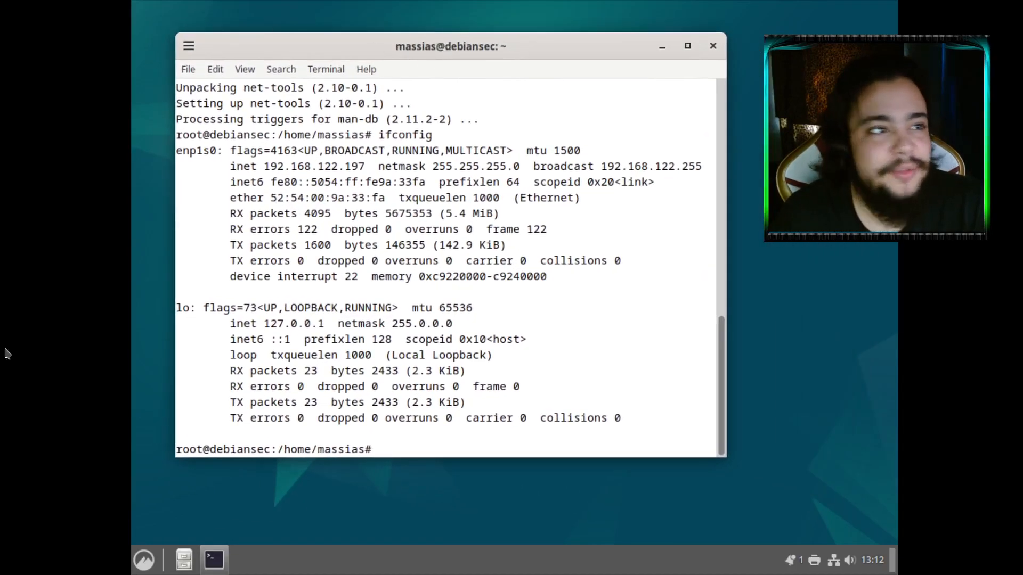